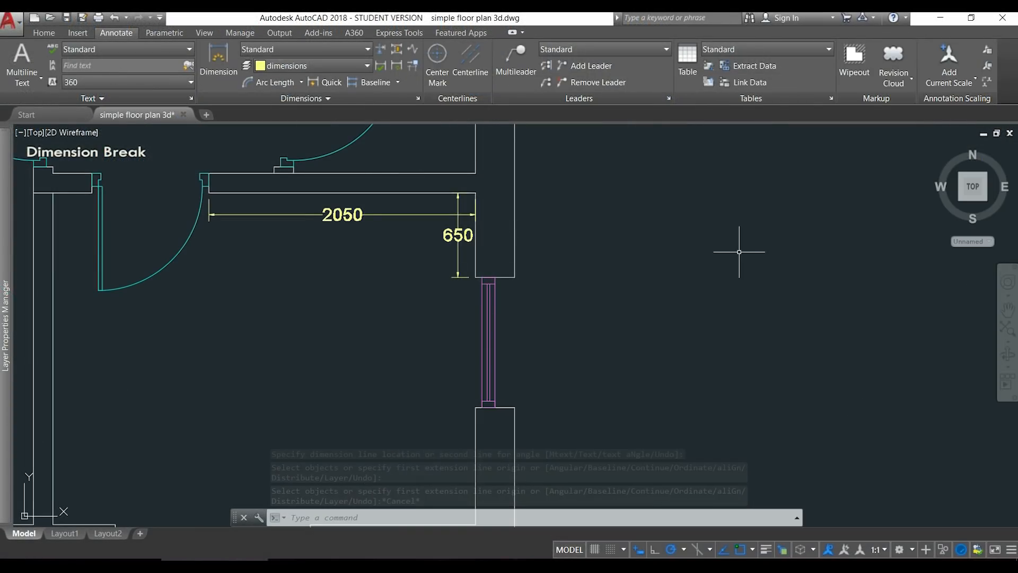
Break the horizontal 2050 dimension where it crosses the vertical 650 dimension.
click(381, 48)
click(435, 214)
click(458, 212)
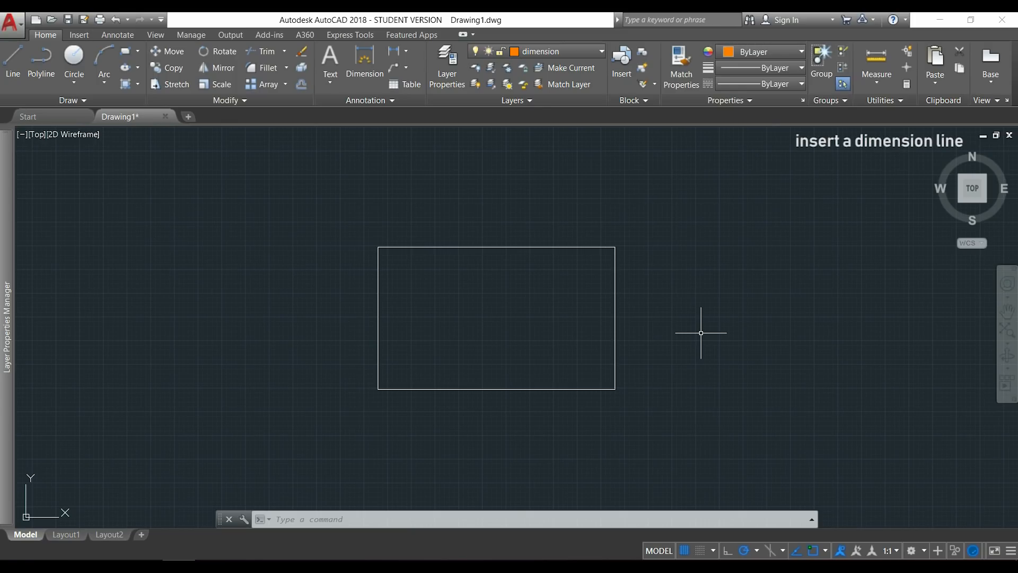
Dimension the rectangle's upper edge from corner to corner, placing the dimension line just above it, and end the command.
click(119, 35)
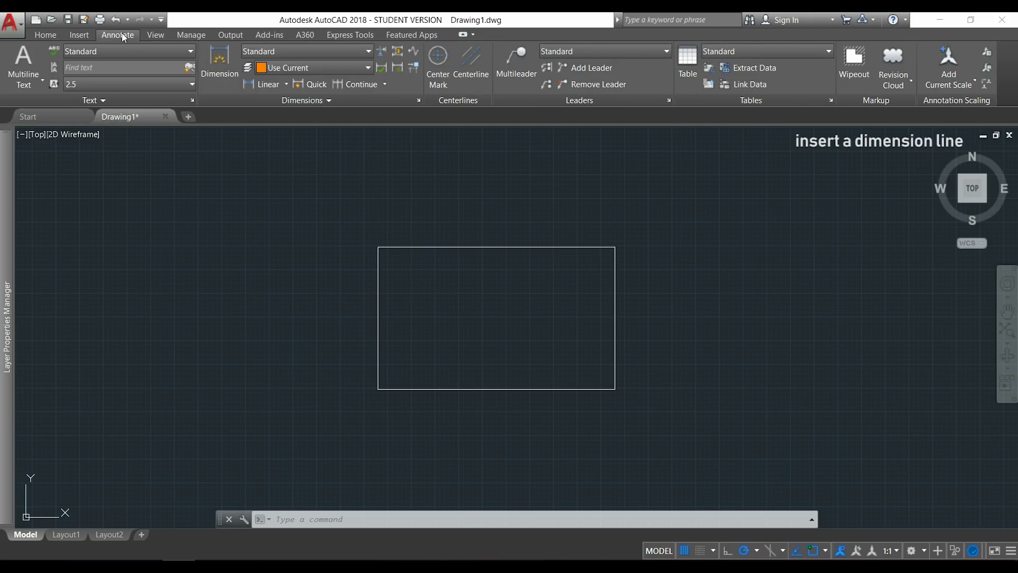
click(225, 60)
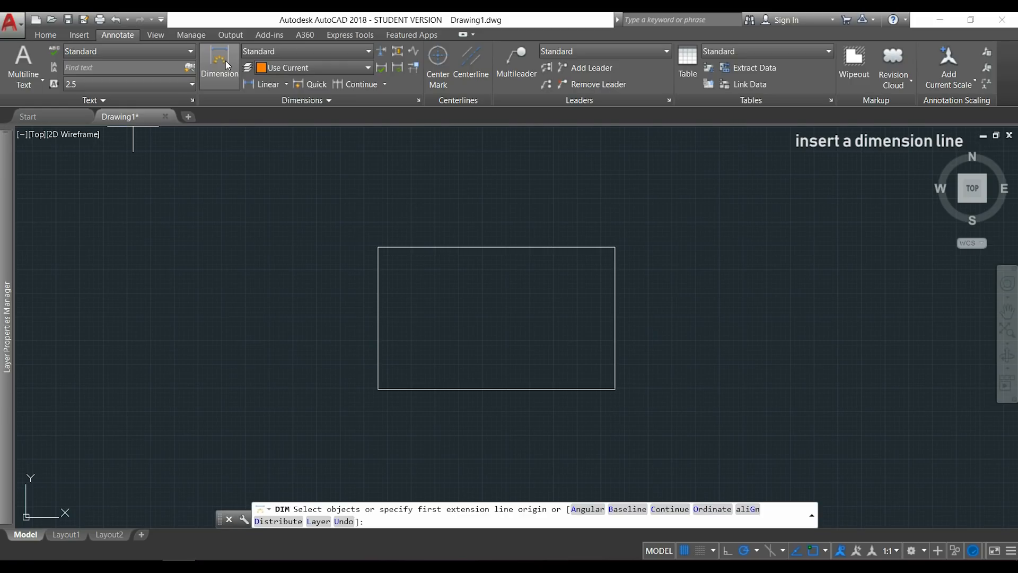
click(378, 247)
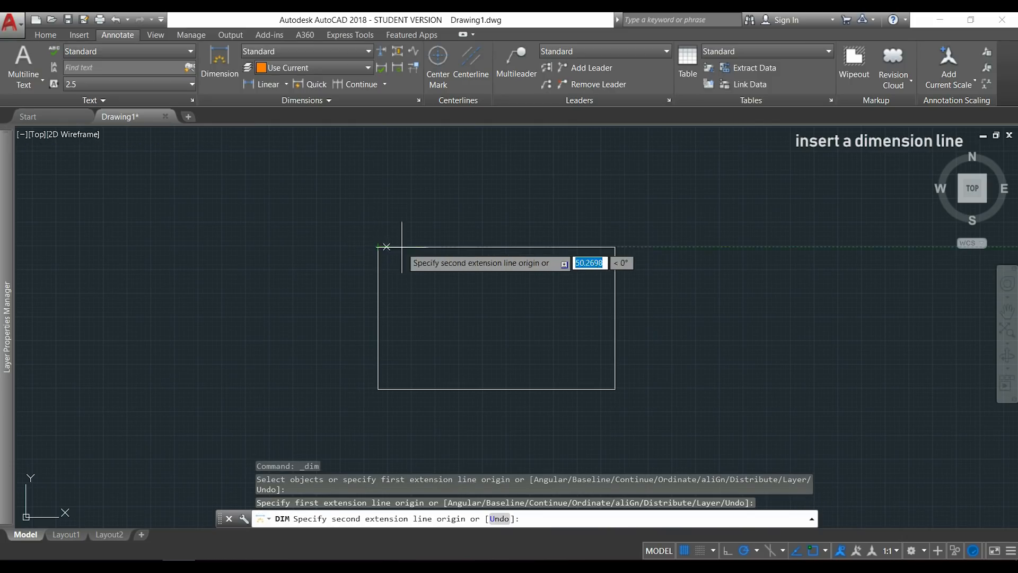
click(615, 247)
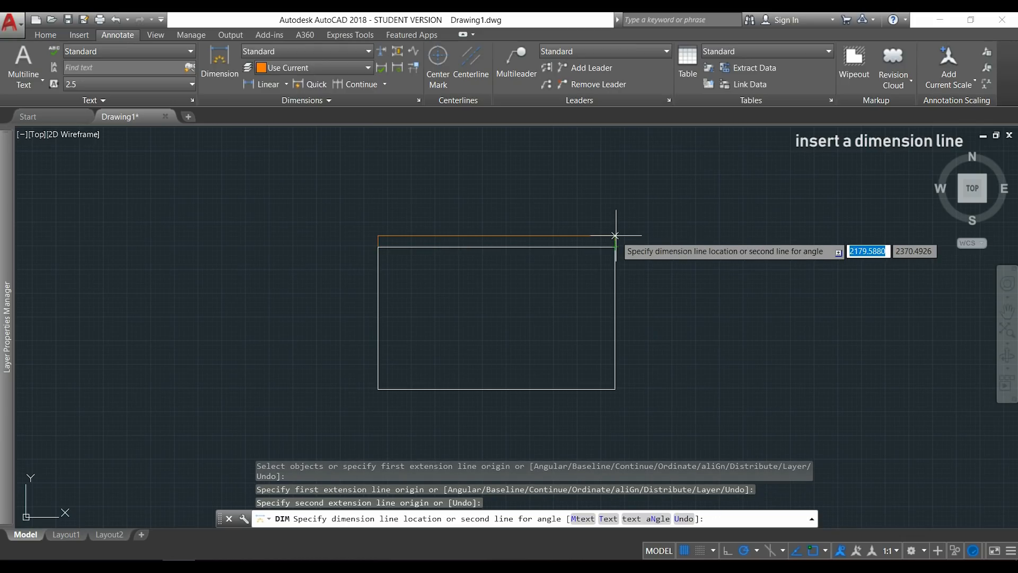
click(615, 235)
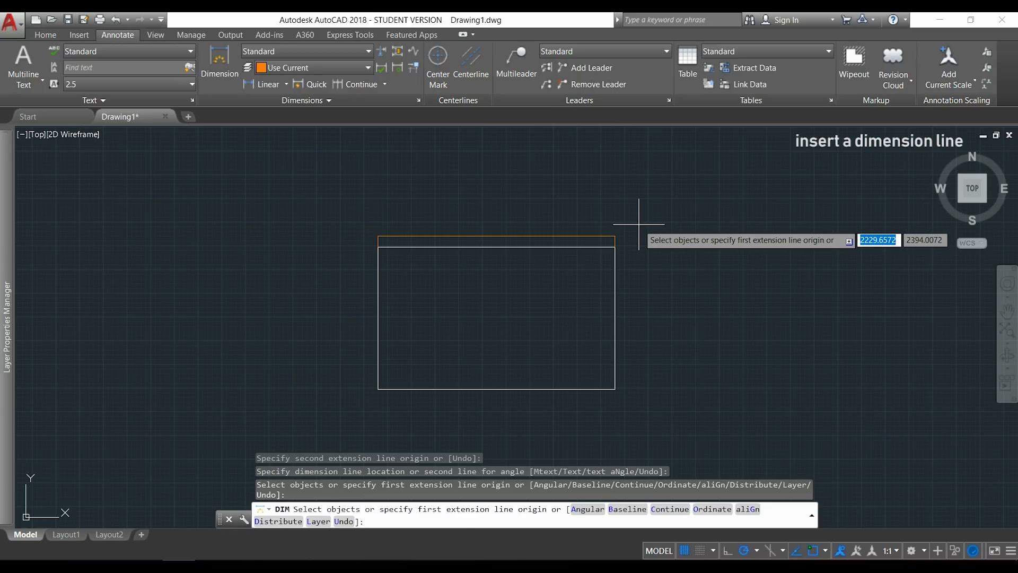
scroll(425, 257, up, 6)
scroll(321, 216, up, 4)
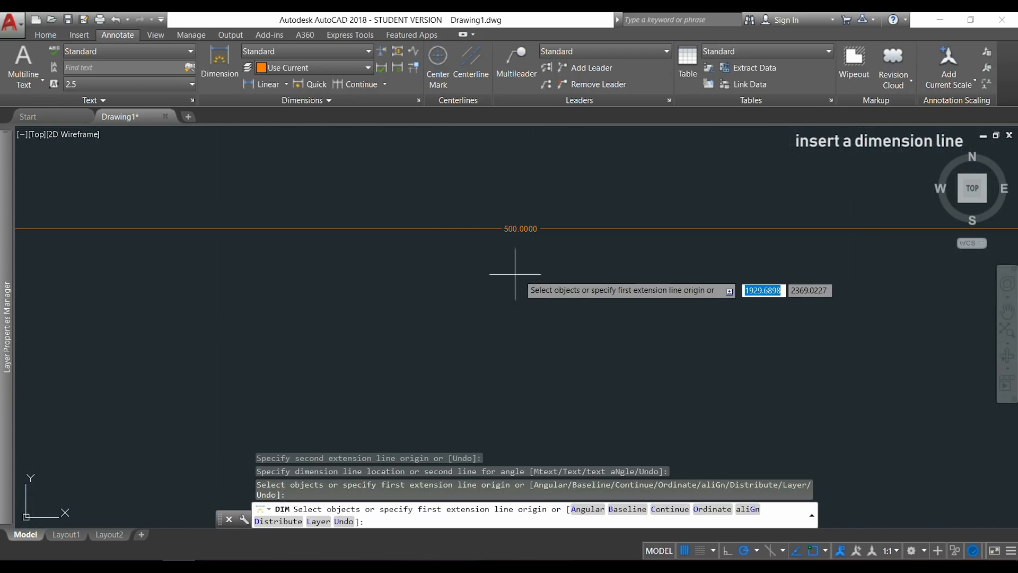
scroll(453, 260, down, 4)
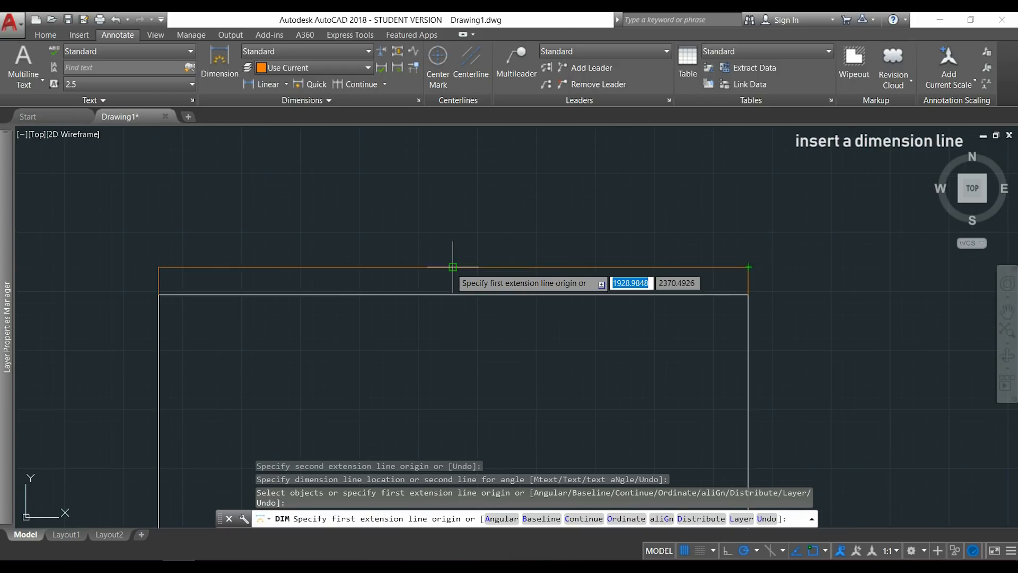
scroll(452, 266, down, 2)
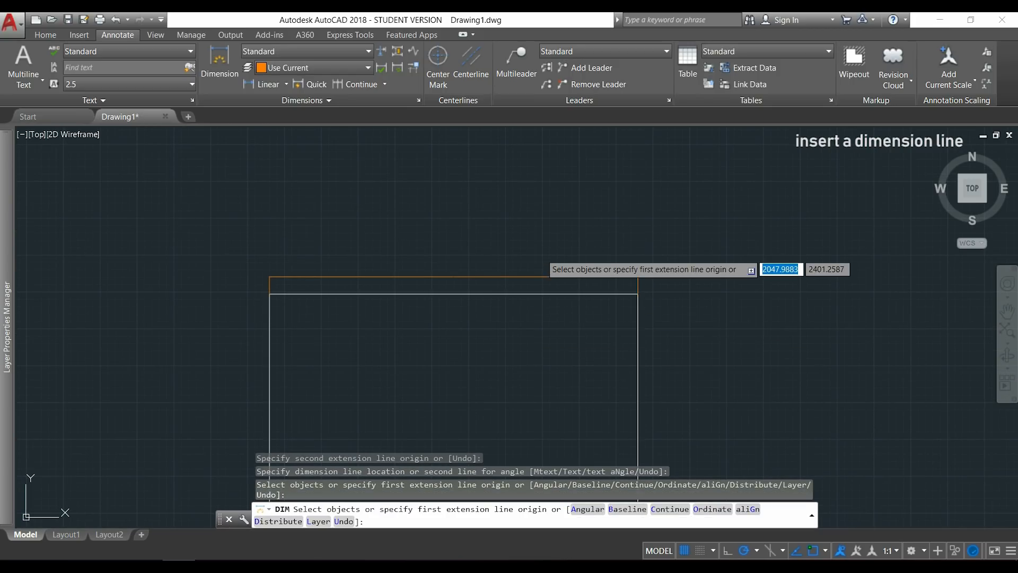
mouse_move(534, 332)
middle_down()
mouse_move(536, 246)
mouse_move(552, 250)
middle_up()
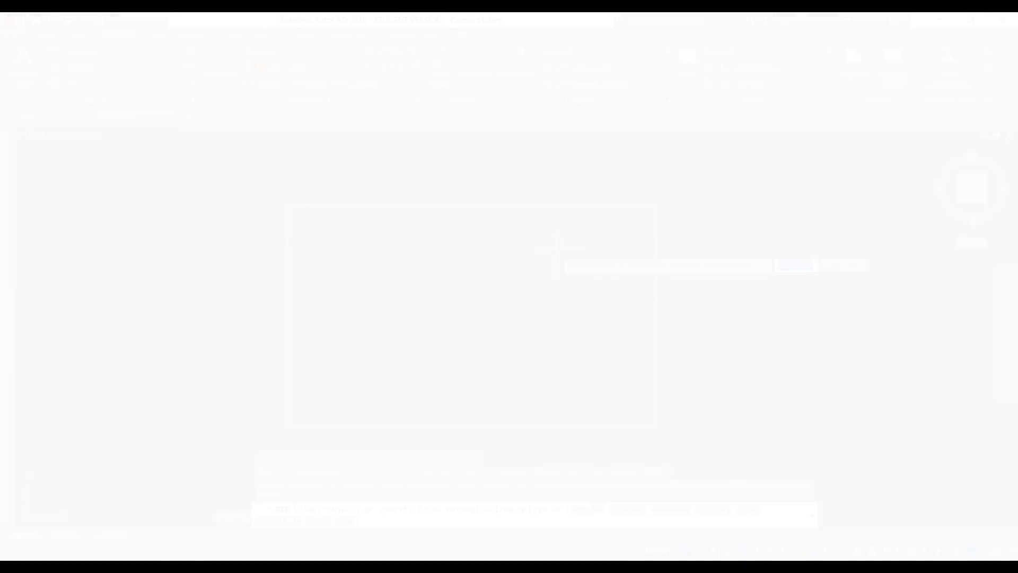
key(Escape)
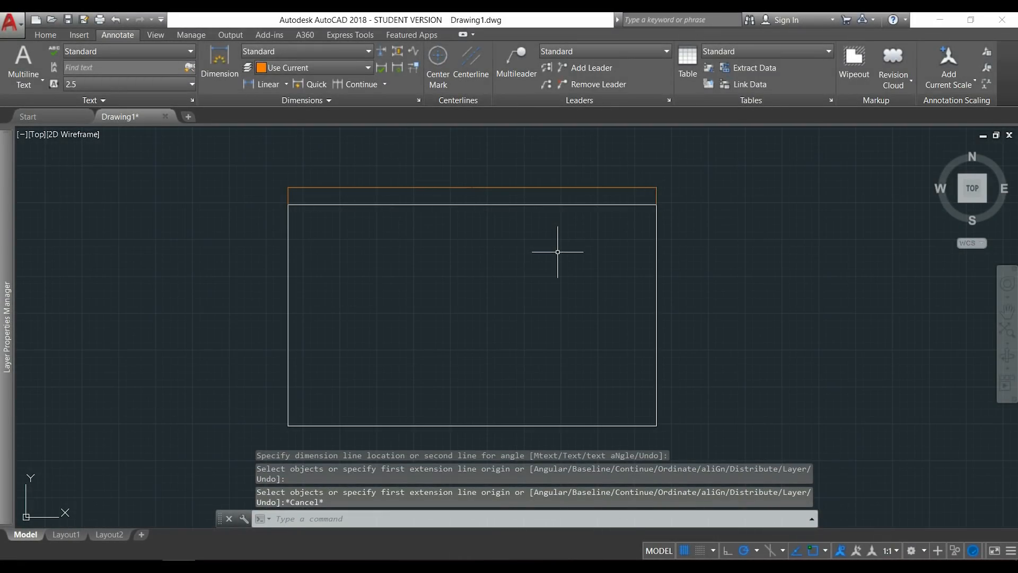
Modify the Standard dimension style to use a text height of 20.
click(418, 100)
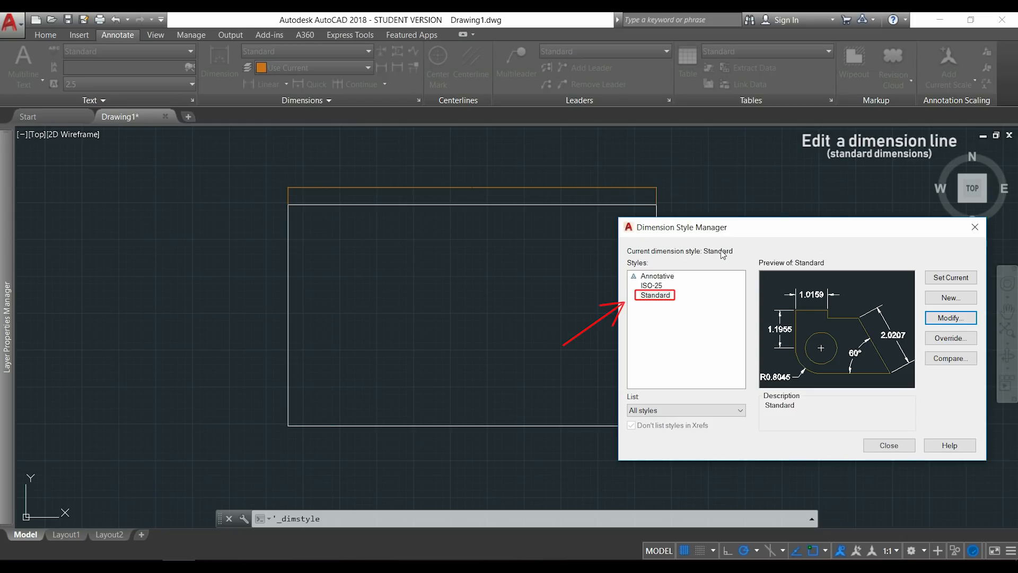
click(969, 316)
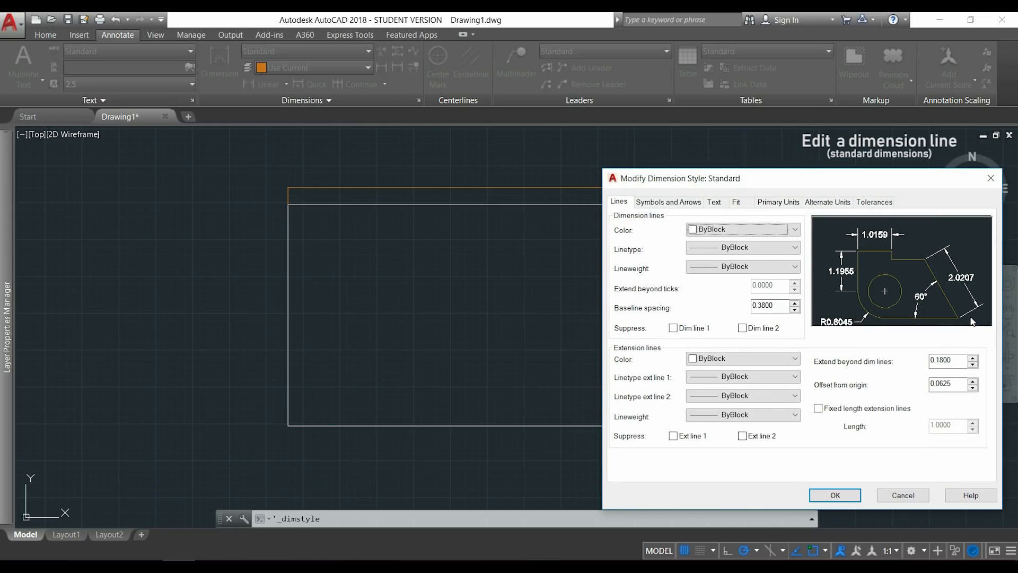
drag(844, 185, 847, 209)
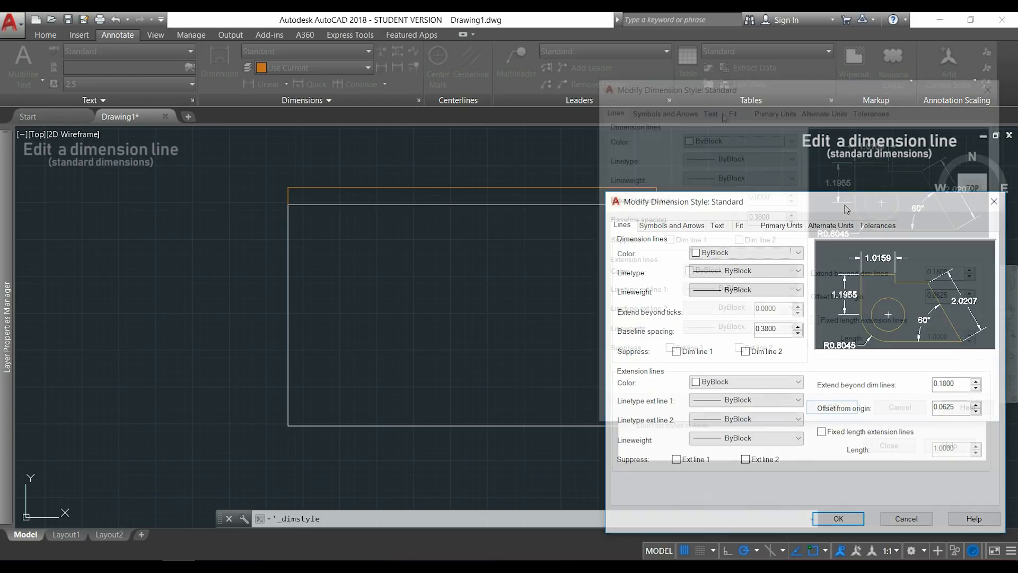
click(712, 114)
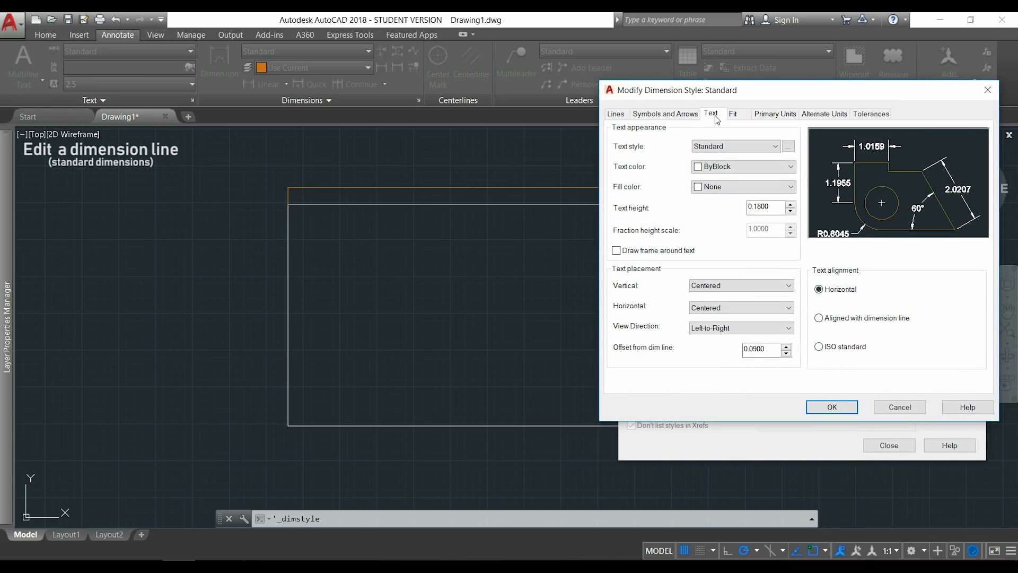
drag(778, 206, 749, 207)
text(20)
Set the Standard dimension style's arrow size to 20 and apply the style changes.
click(666, 113)
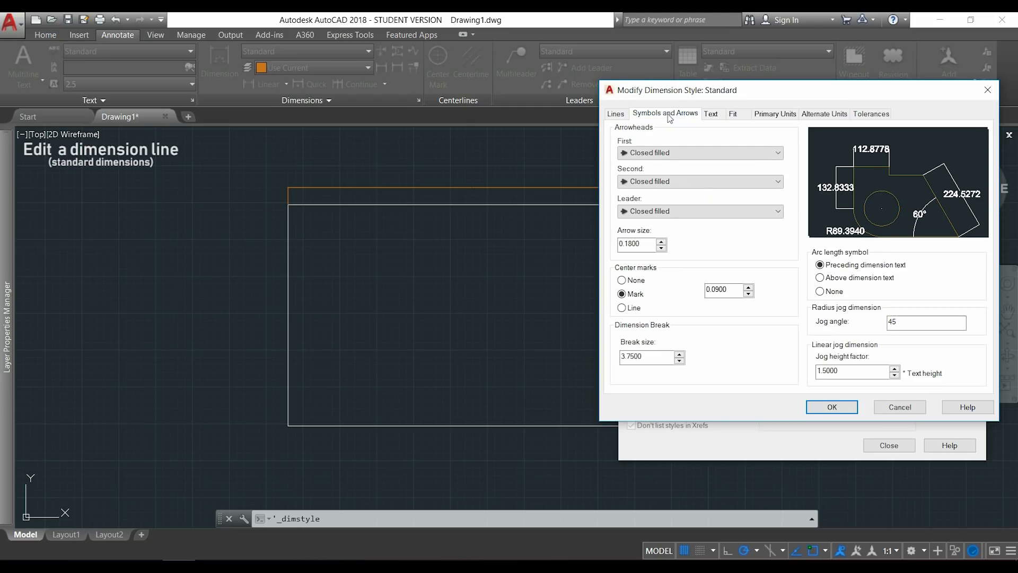
double_click(647, 244)
text(20)
click(831, 407)
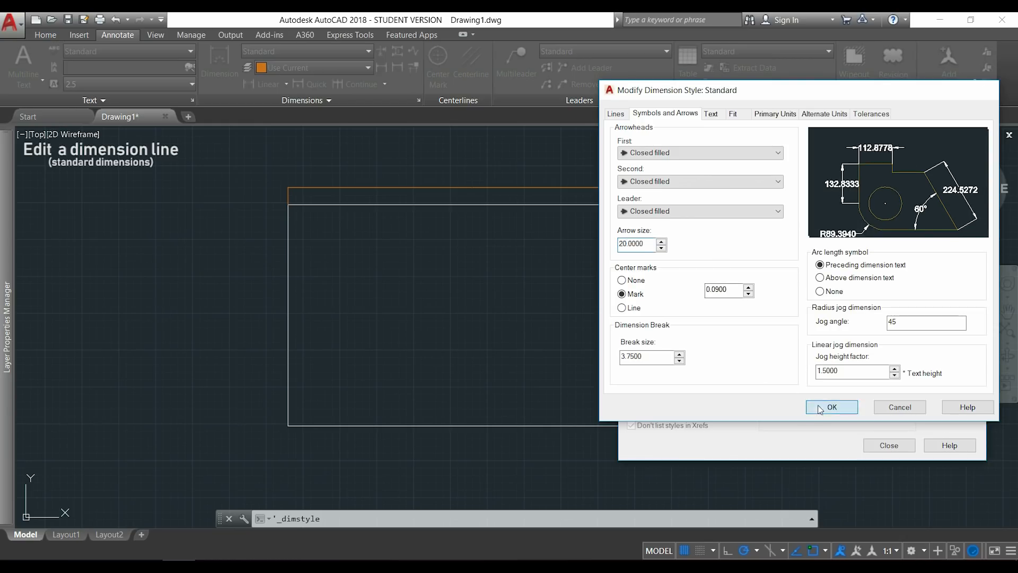
click(884, 446)
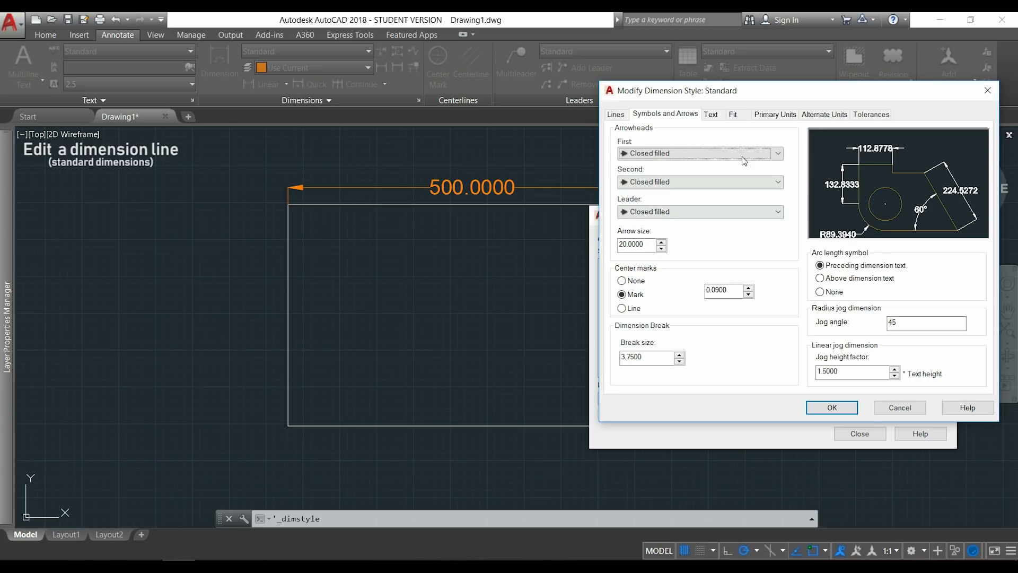
Set the Standard dimension style's linear precision to 0 and its suffix to mm, and apply the changes.
click(774, 115)
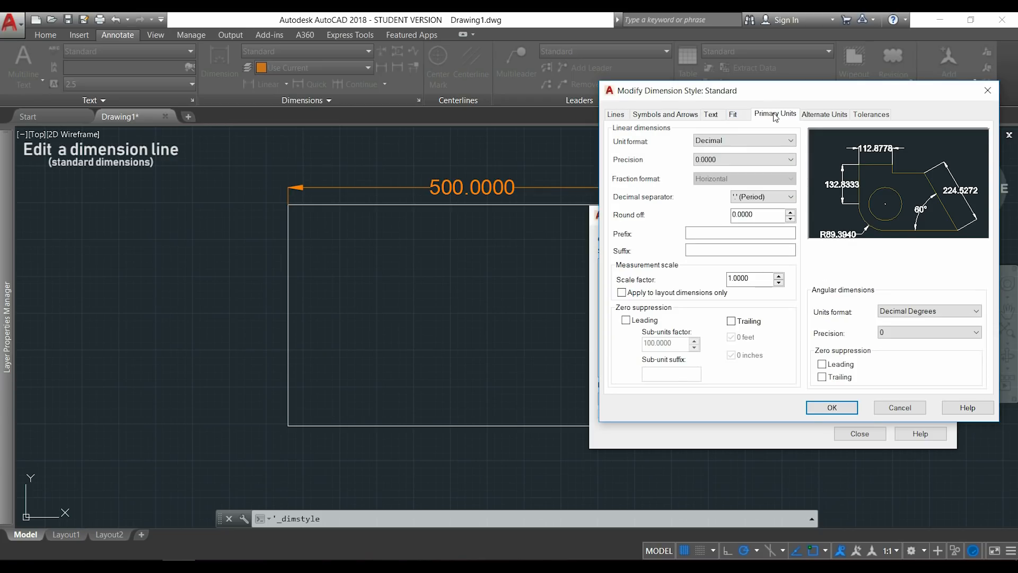
click(779, 161)
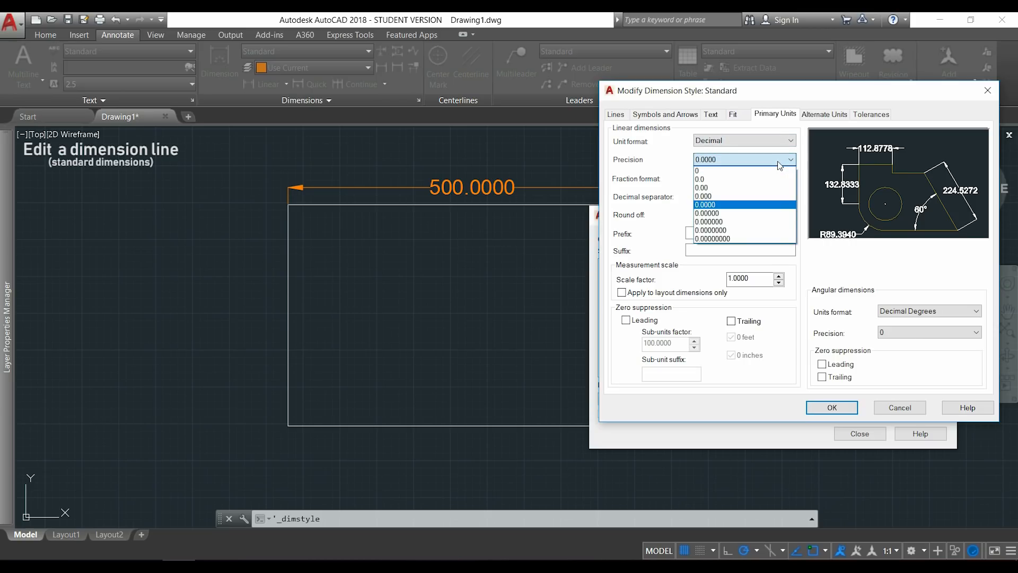
click(779, 170)
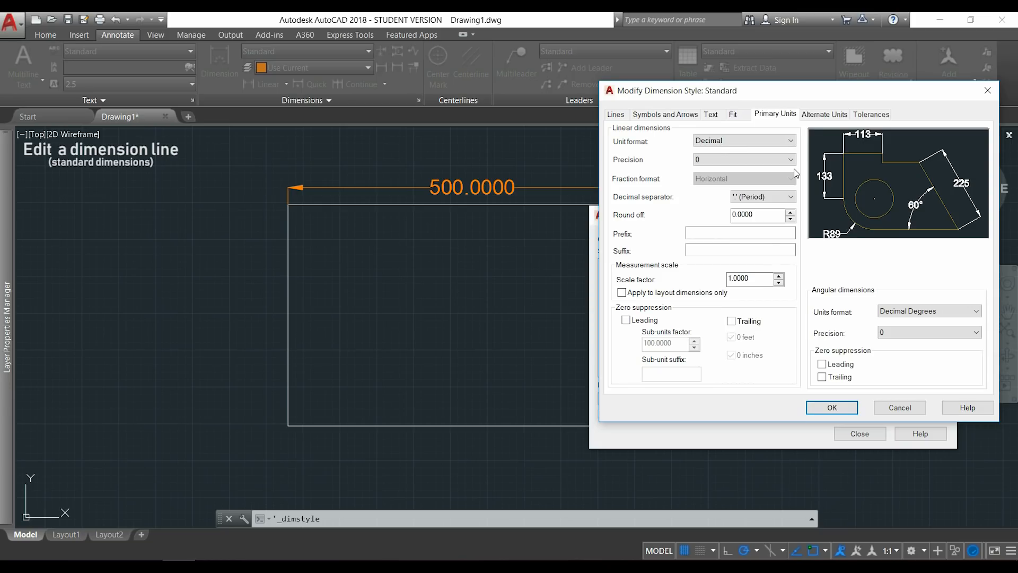
click(766, 250)
text(mm)
click(832, 407)
click(855, 433)
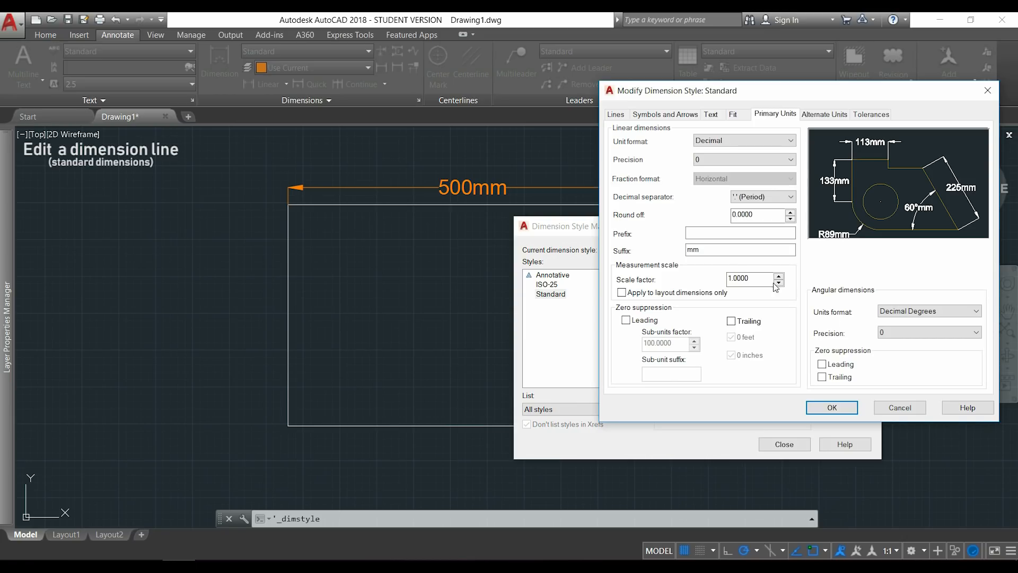
Change the Standard dimension style's suffix to m and its measurement scale factor to 0.001.
click(761, 249)
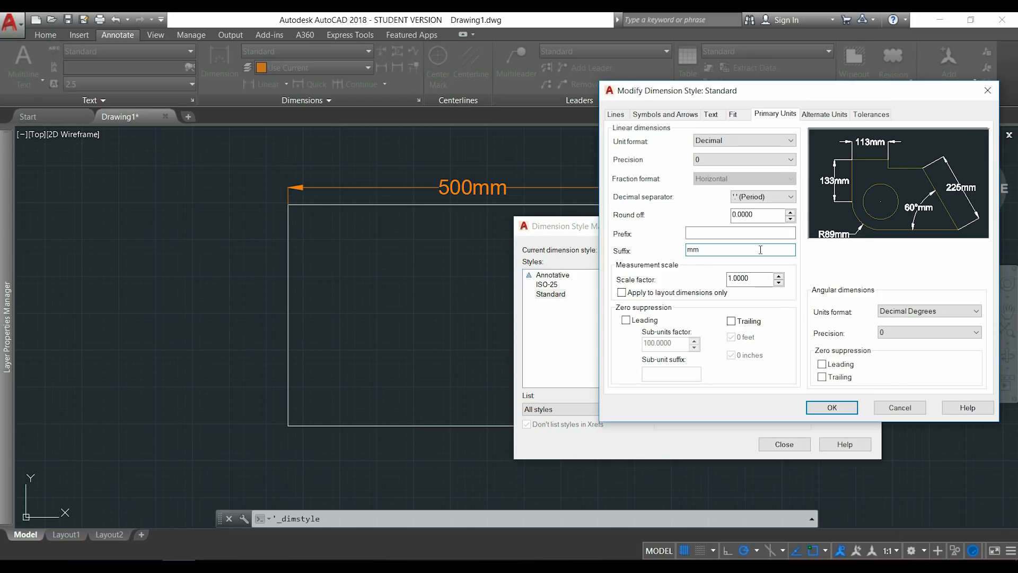
key(BackSpace)
key(Tab)
text(0.001)
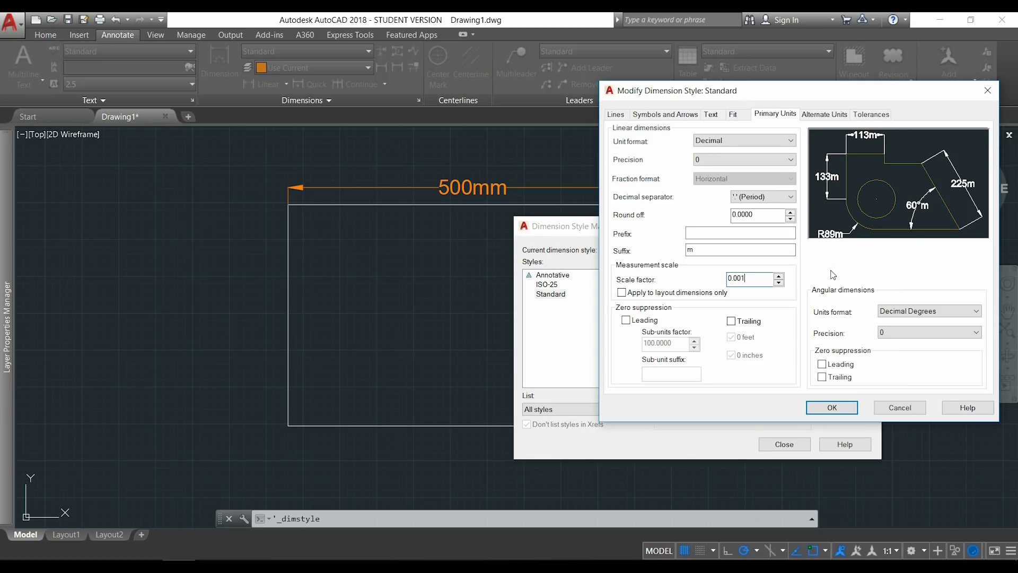
Set the Standard dimension style's linear precision to 0.0 and apply the style changes.
click(790, 160)
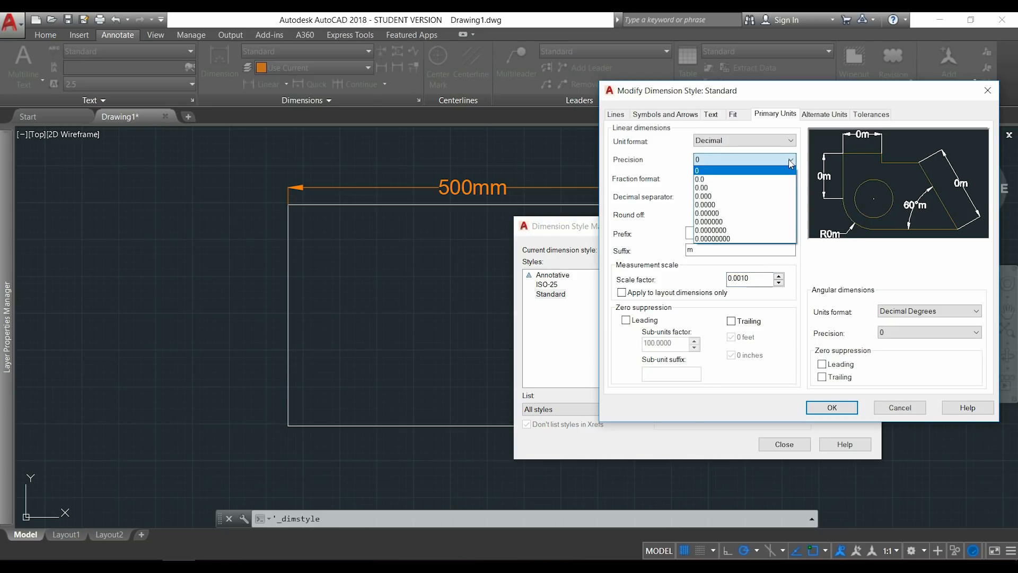
click(785, 179)
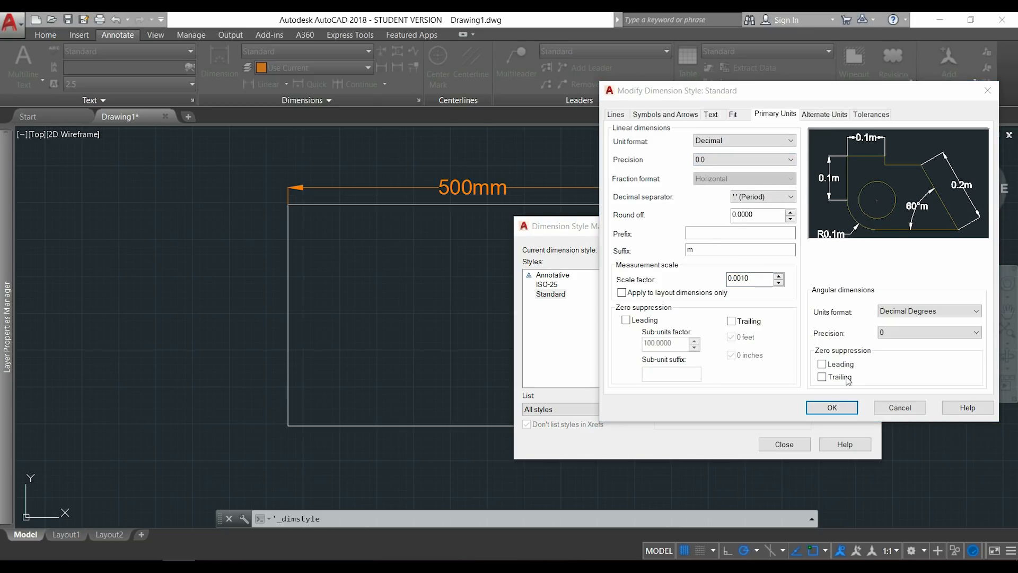
click(832, 408)
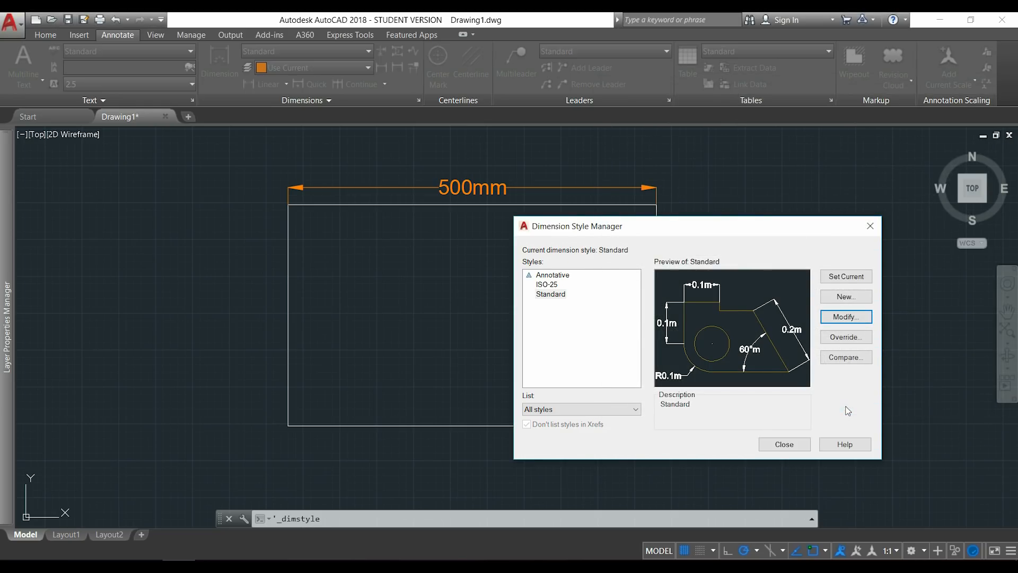
click(788, 444)
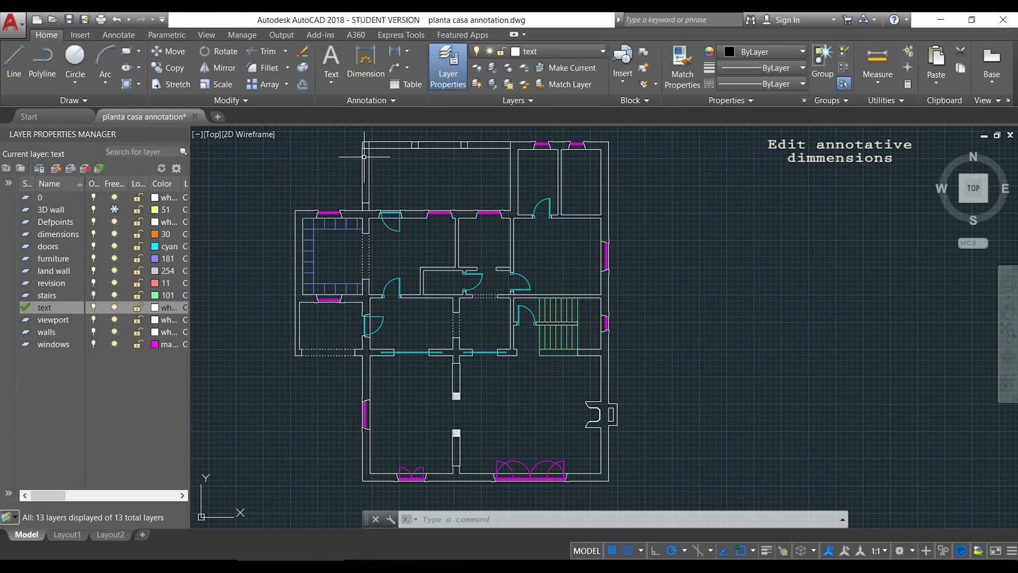
Review the text and arrow settings of the Annotative dimension style in the house plan drawing.
click(114, 41)
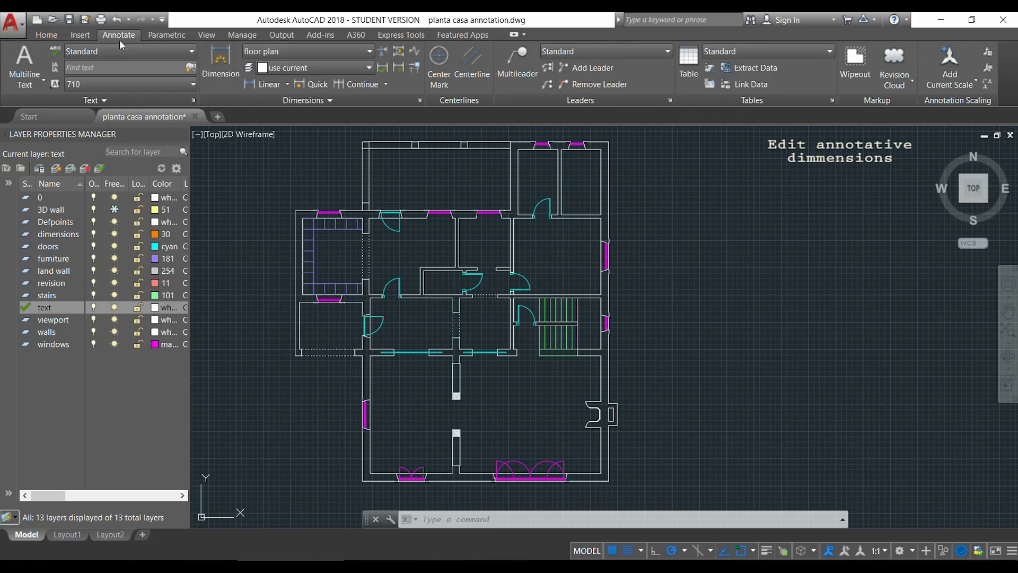
click(421, 100)
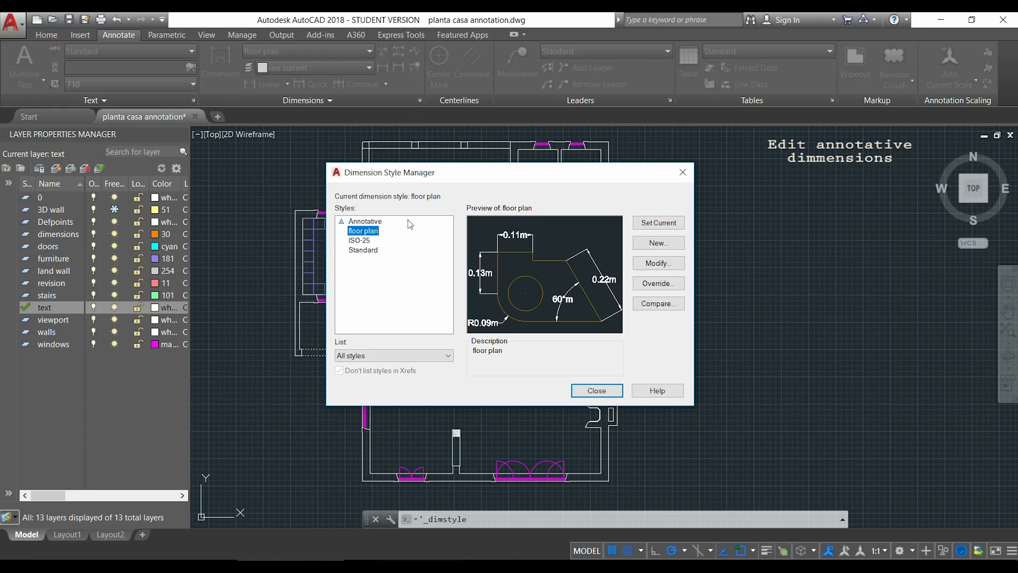
click(378, 223)
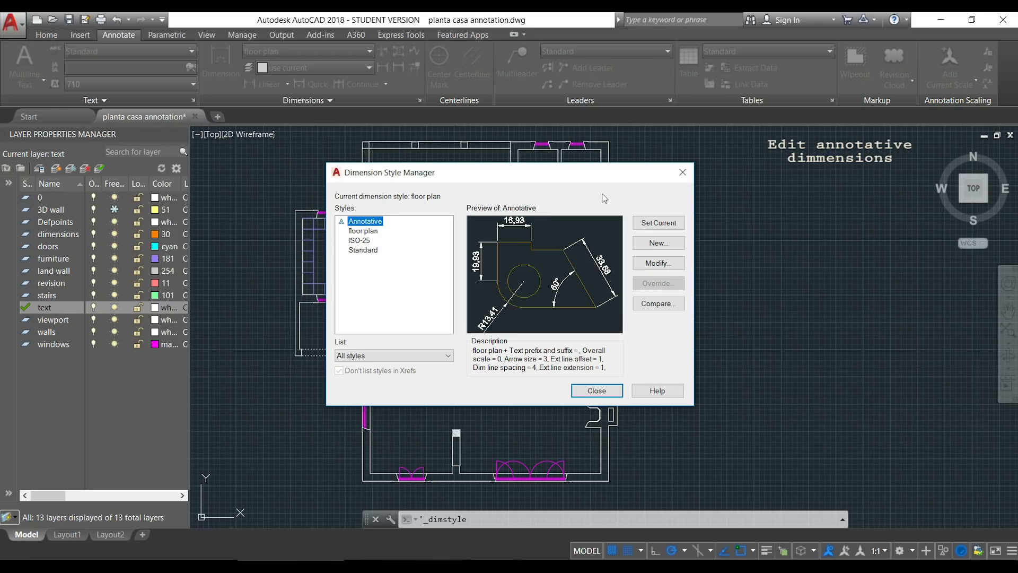
click(677, 266)
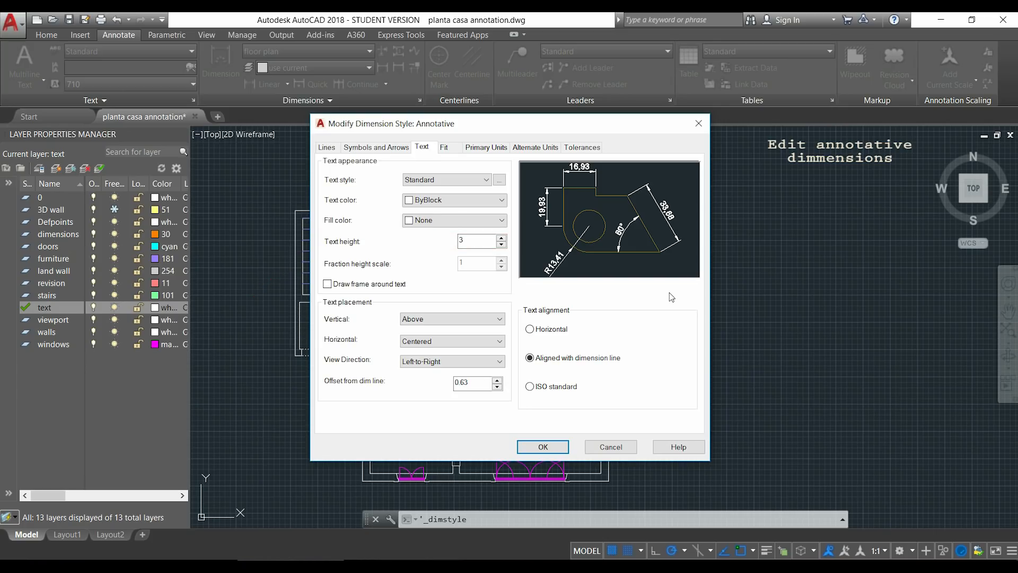
click(389, 148)
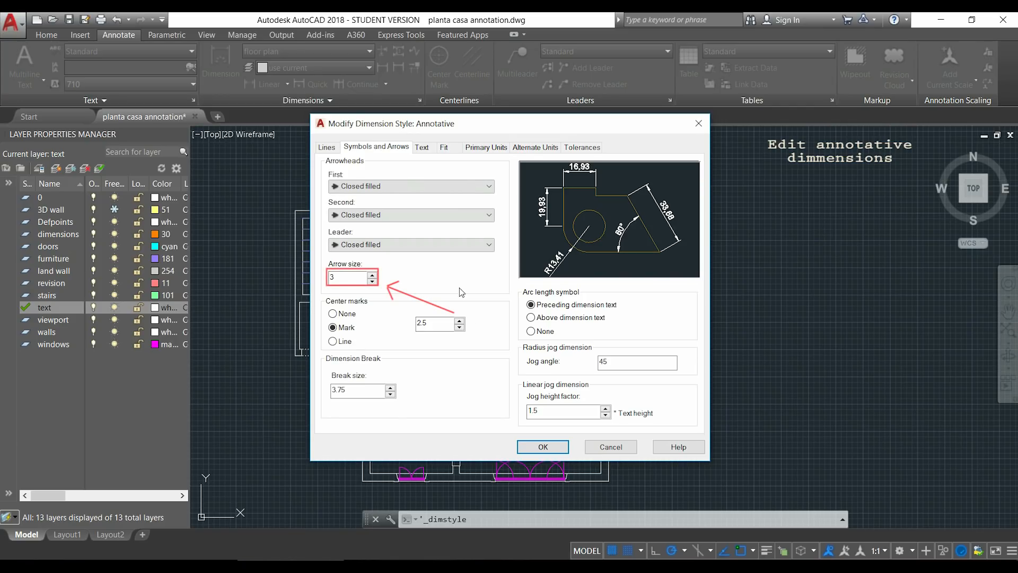
click(543, 447)
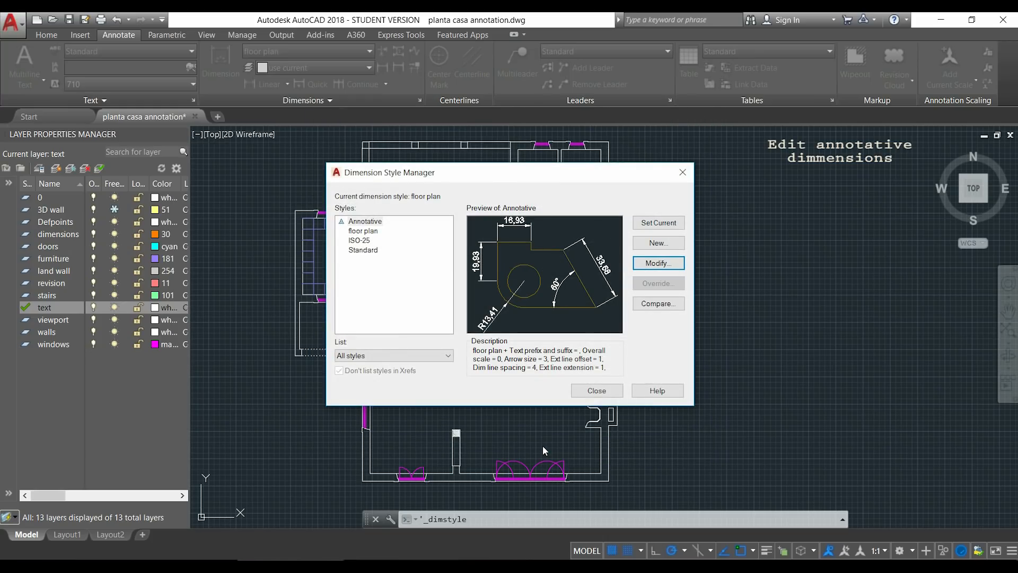
click(602, 392)
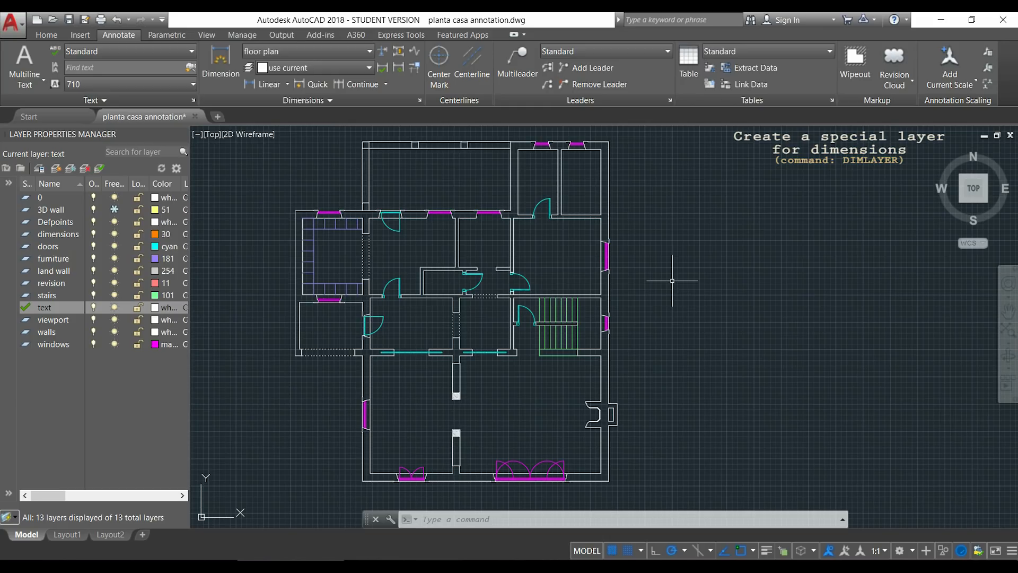
Use the DIMLAYER command to assign new dimensions to the dimensions layer.
text(dimlayer)
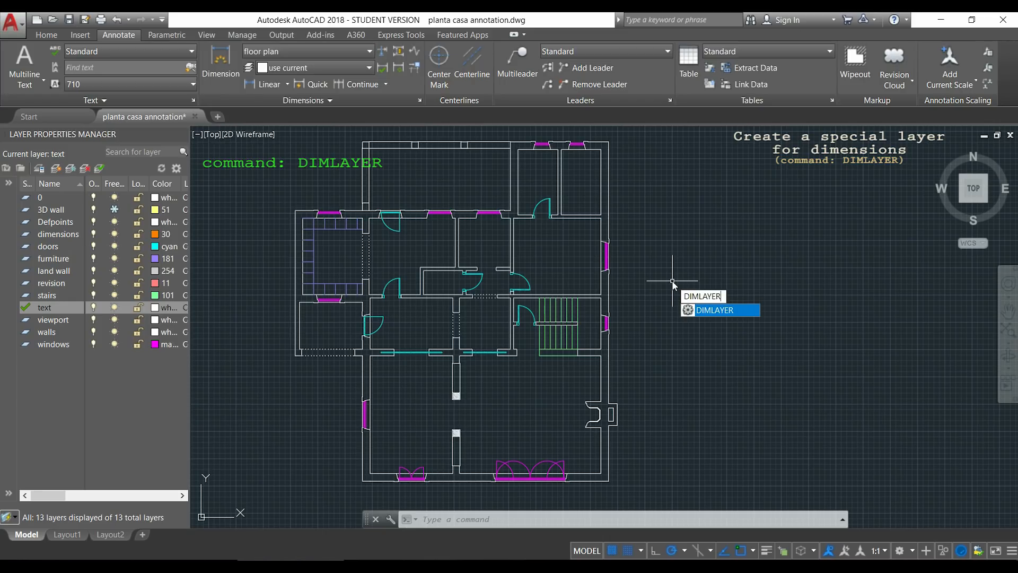
key(Return)
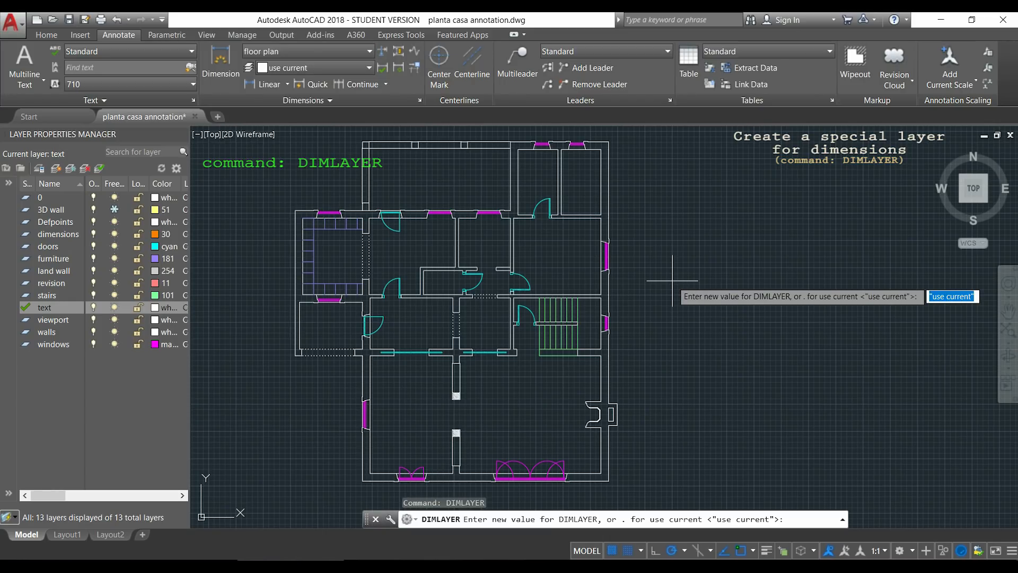
text(dimensi)
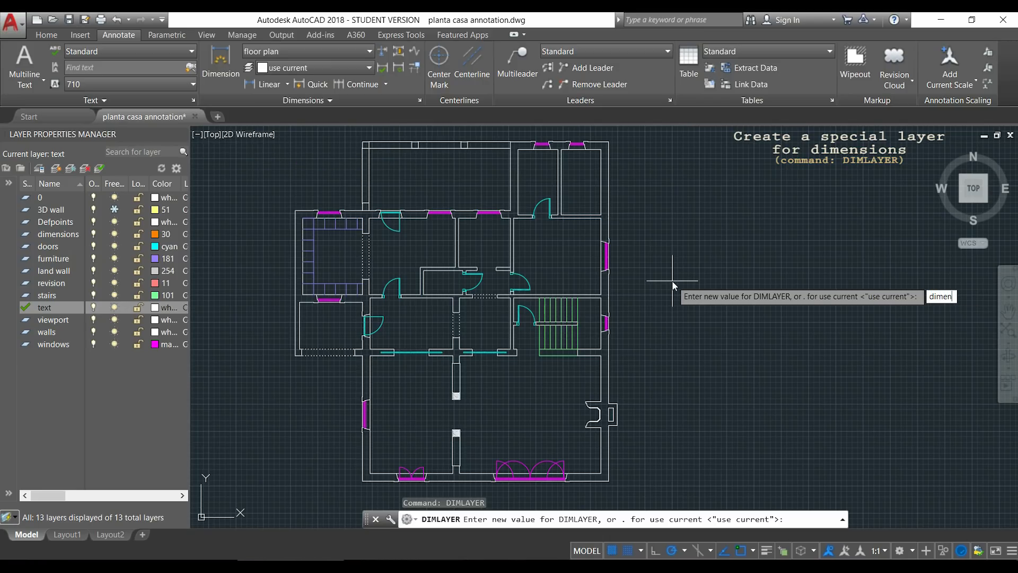
text(ons)
key(Return)
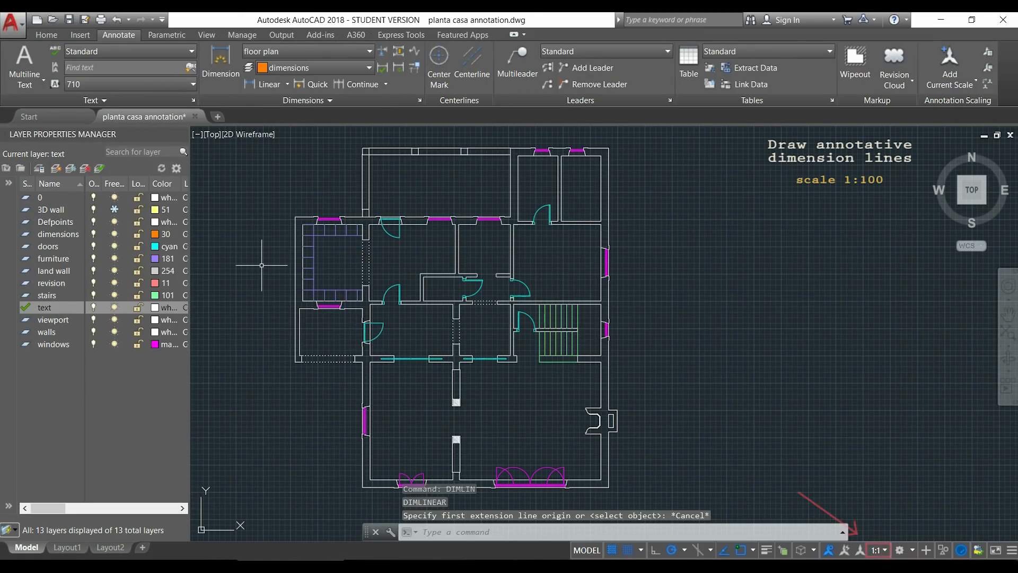
Set the annotation scale of the model view to 1:100.
click(884, 551)
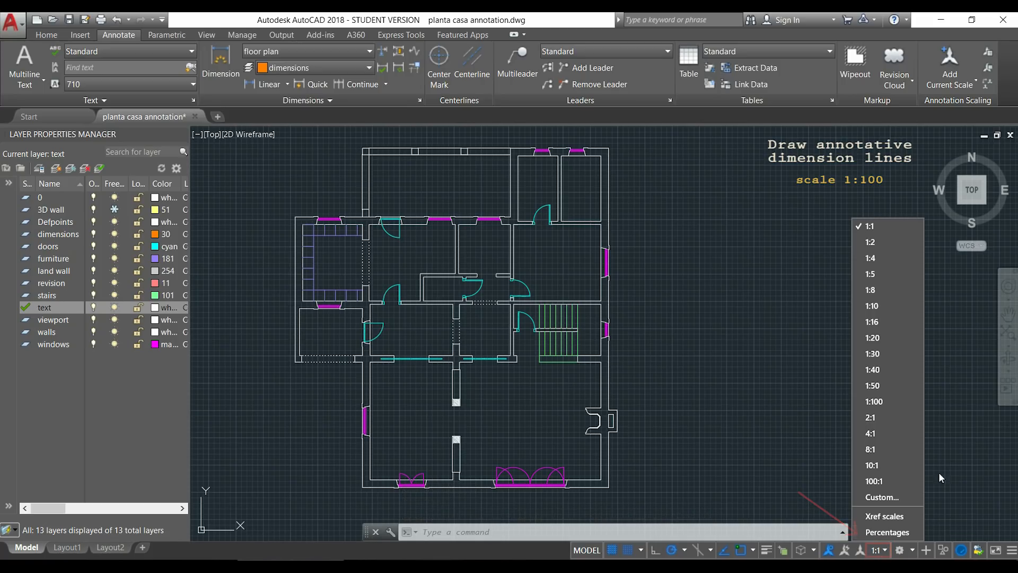
click(900, 401)
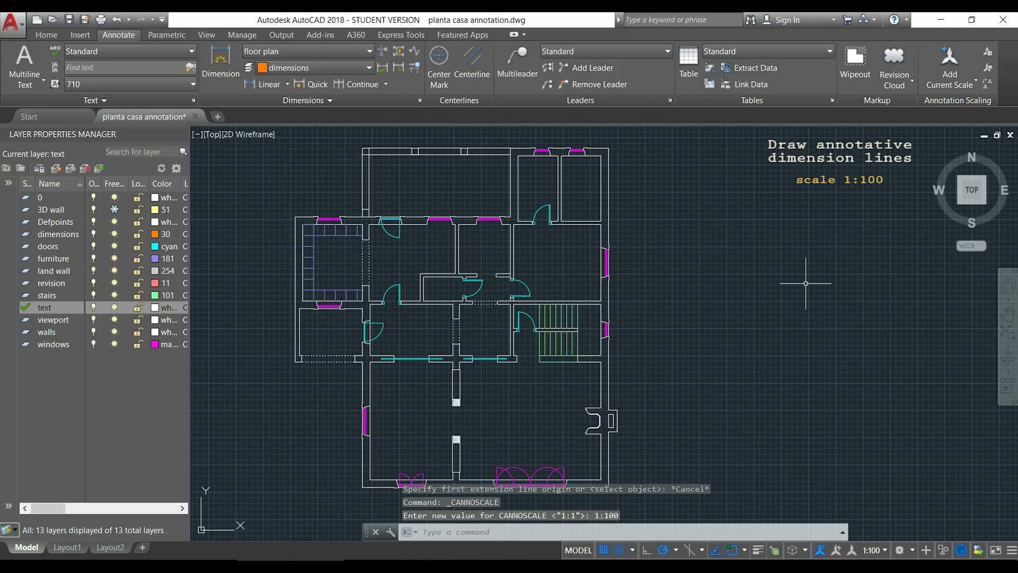
Try to dimension the outer wall above the upper-left room with a horizontal linear dimension in the floor plan style.
text(DIMLIN)
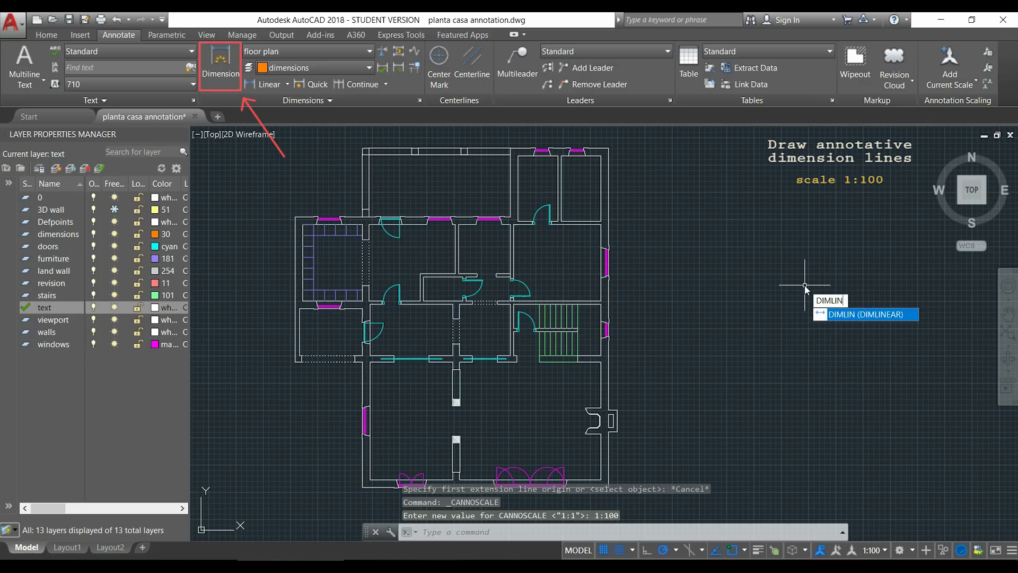
key(Return)
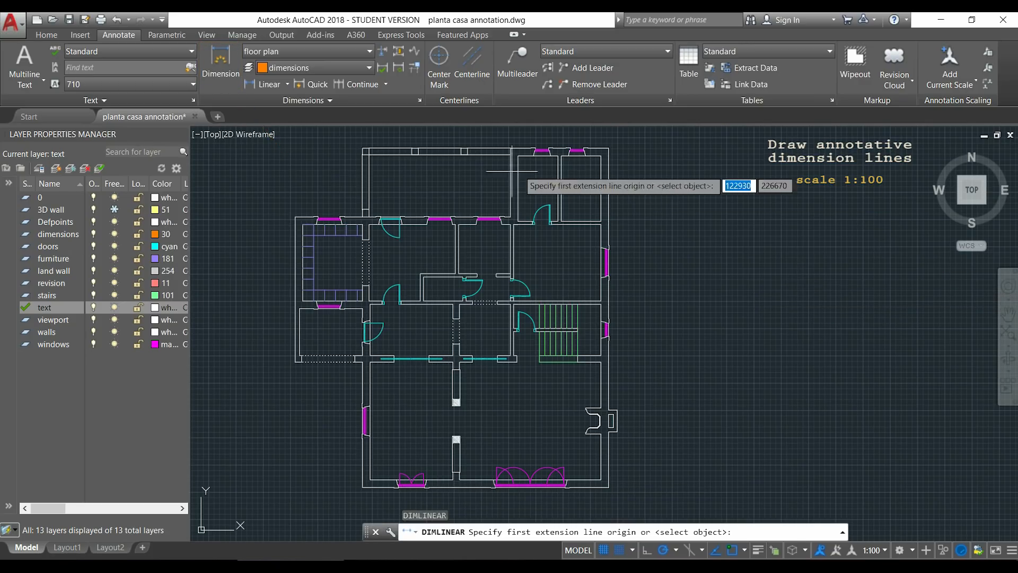
scroll(298, 206, up, 5)
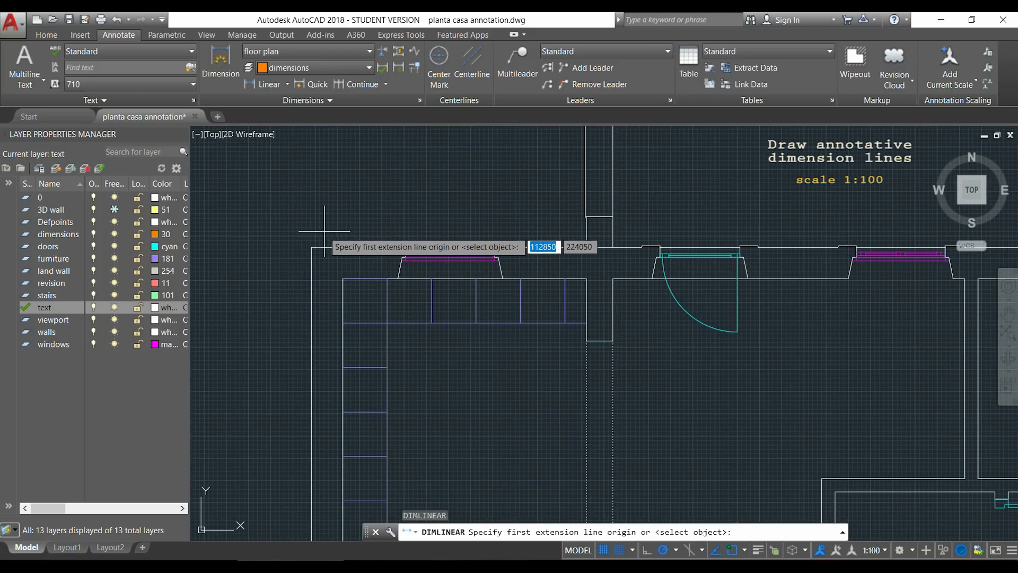
click(312, 247)
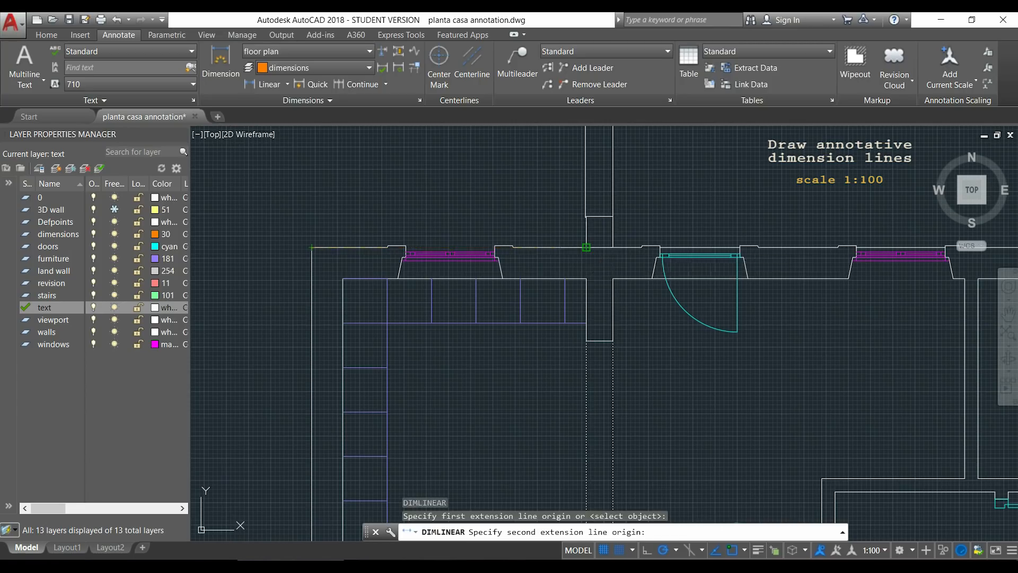
click(586, 247)
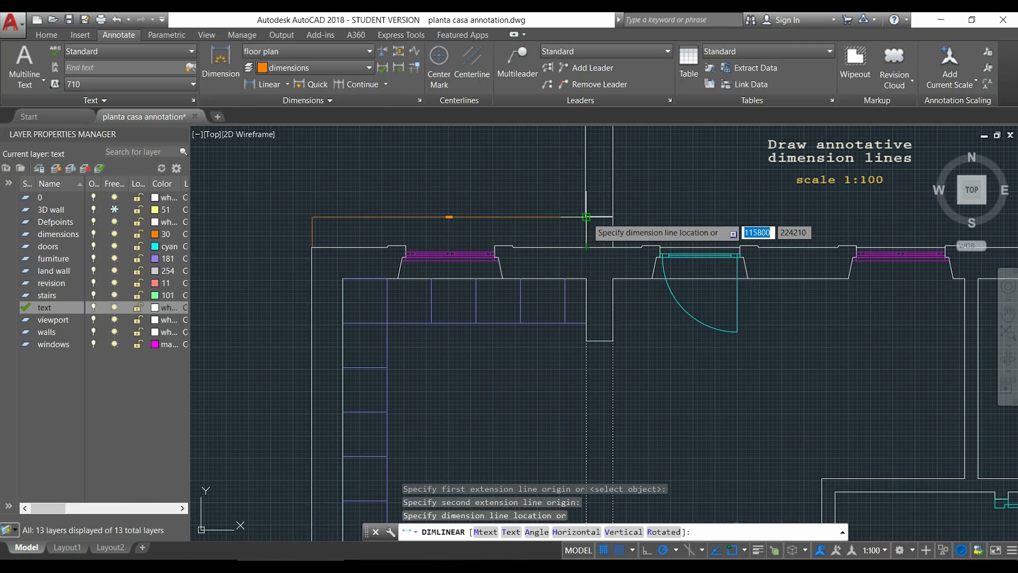
click(586, 217)
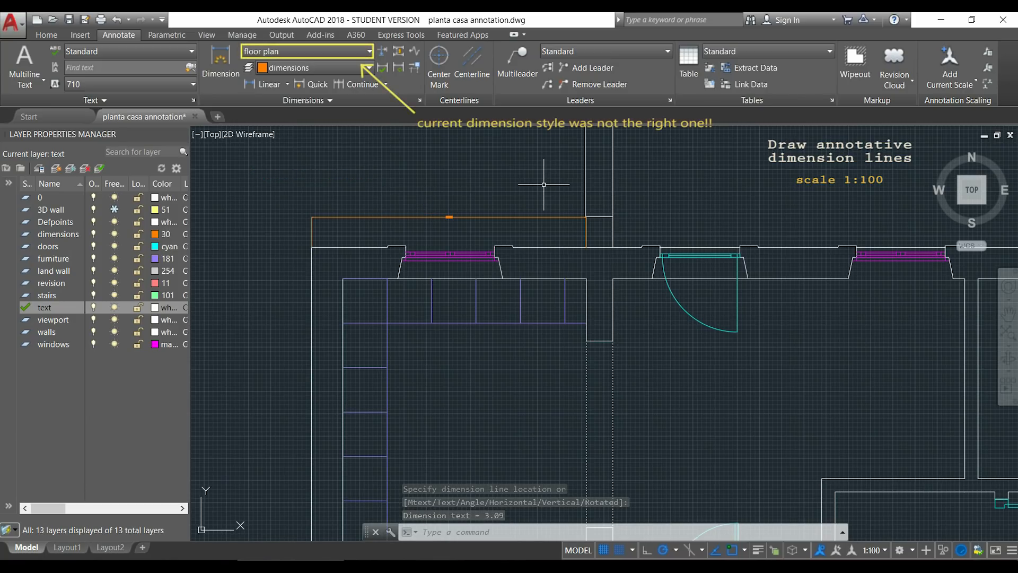
Make Annotative the current dimension style and add a horizontal linear dimension above the upper-left room's outer wall, from its corner to the projecting wall.
text(DIMLIN)
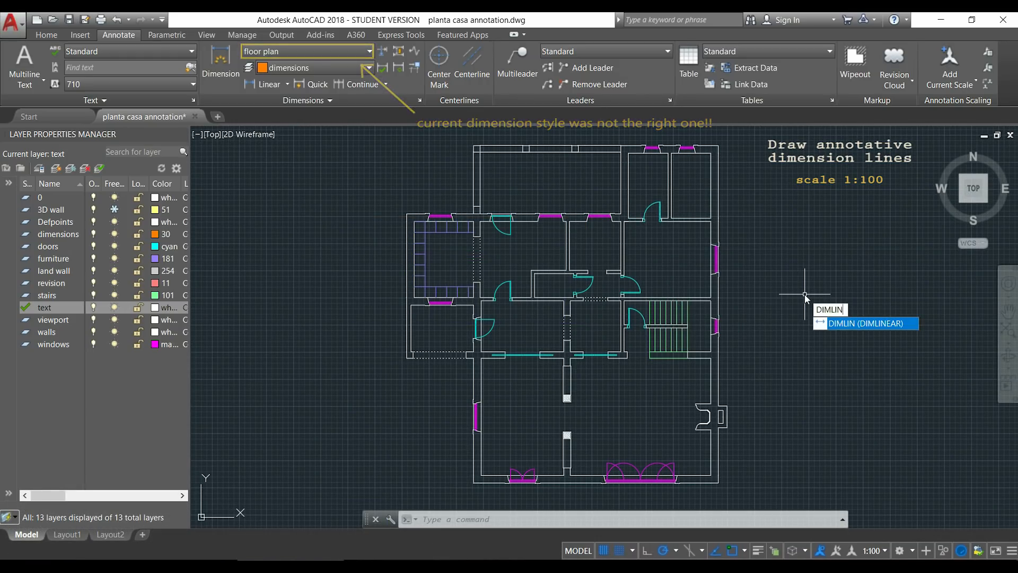
key(Return)
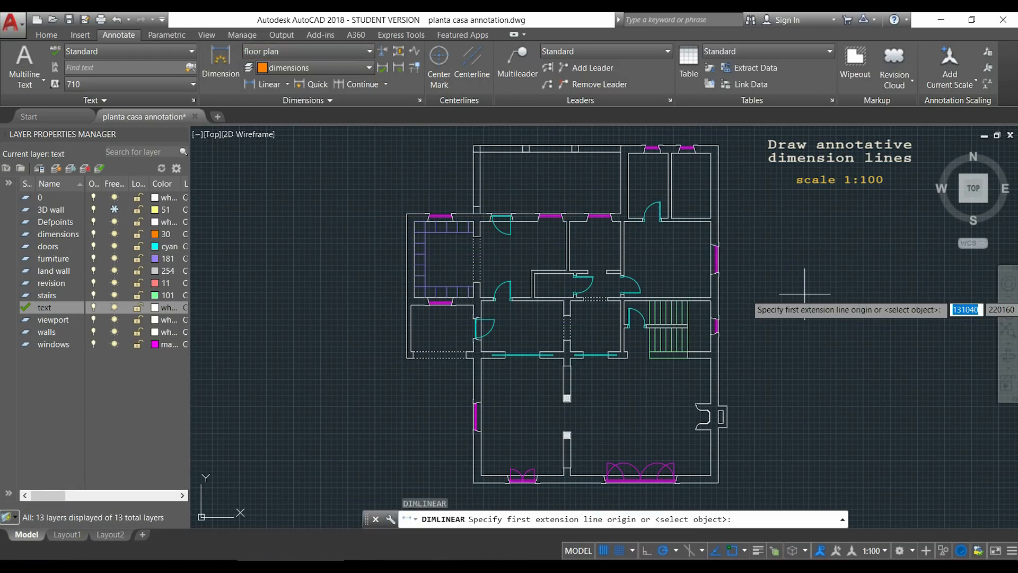
click(368, 54)
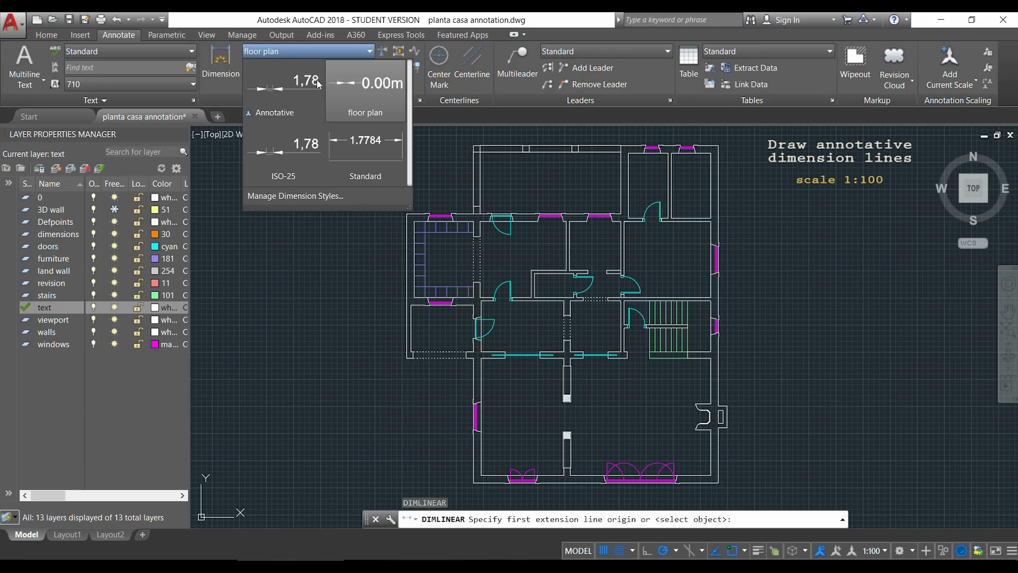
click(304, 93)
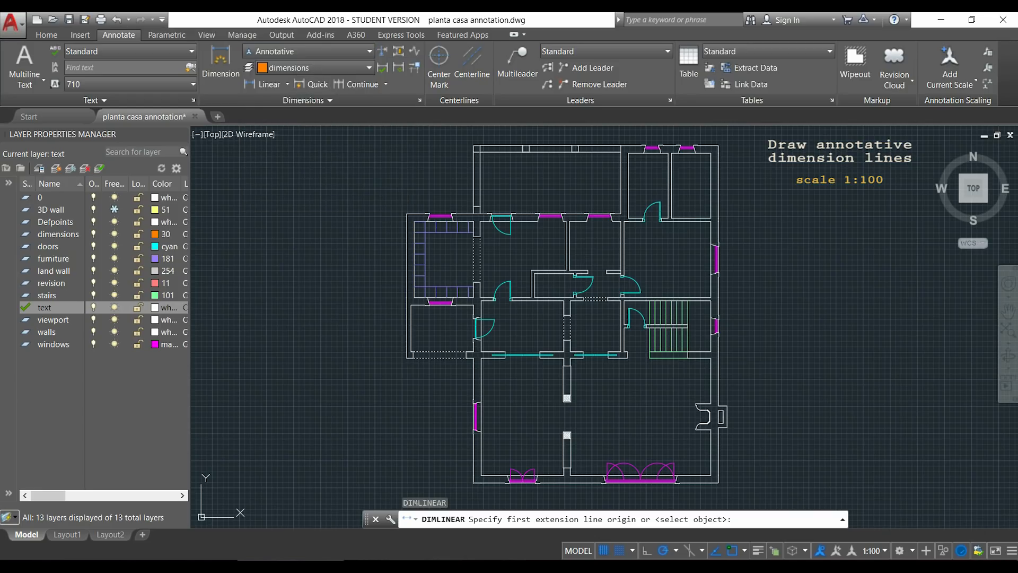
scroll(405, 215, up, 2)
scroll(406, 212, up, 2)
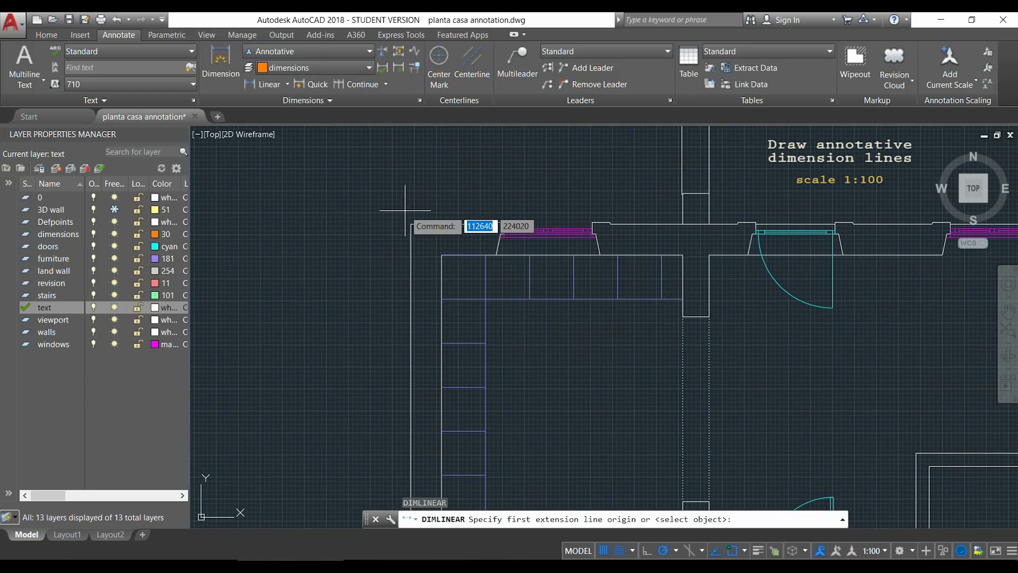
click(411, 223)
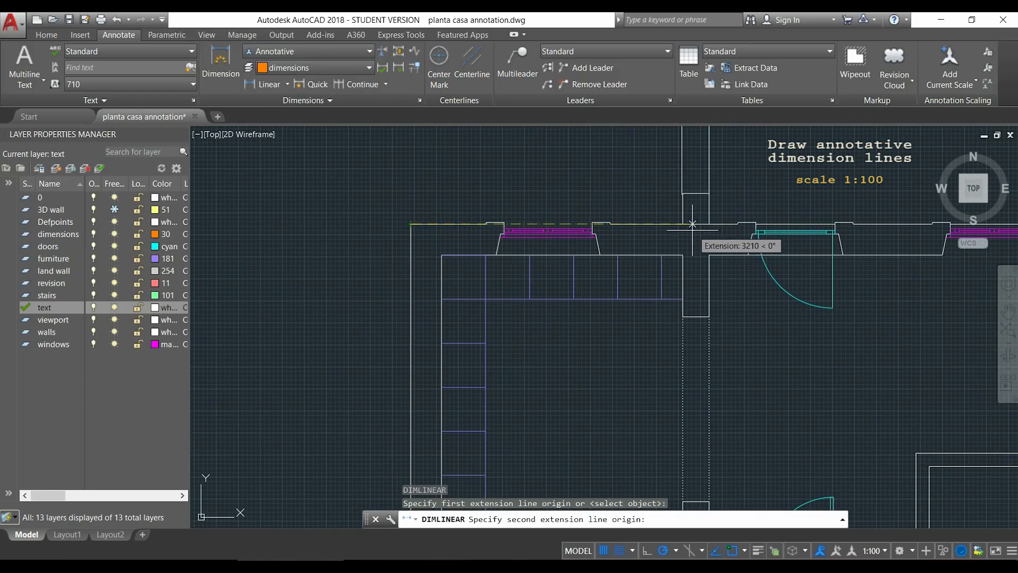
click(683, 223)
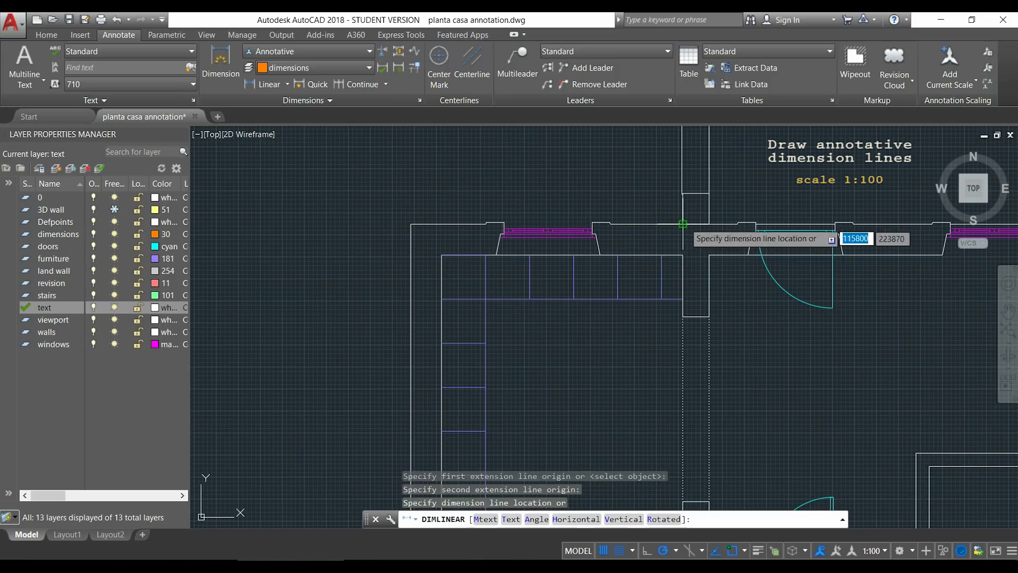
click(682, 194)
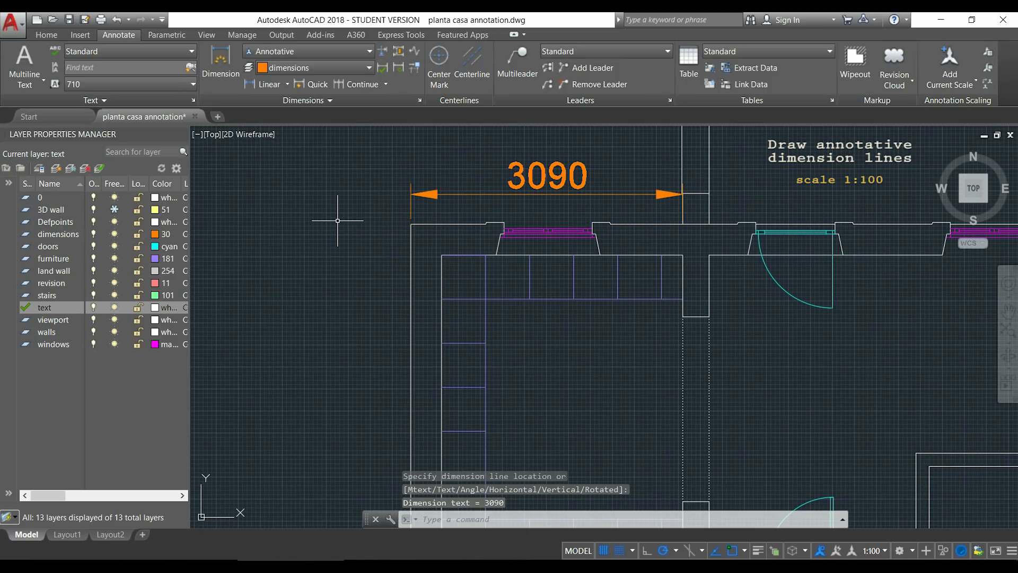
Add a horizontal linear dimension above the two upper-right rooms, spanning the outer wall from corner to corner.
scroll(338, 220, down, 6)
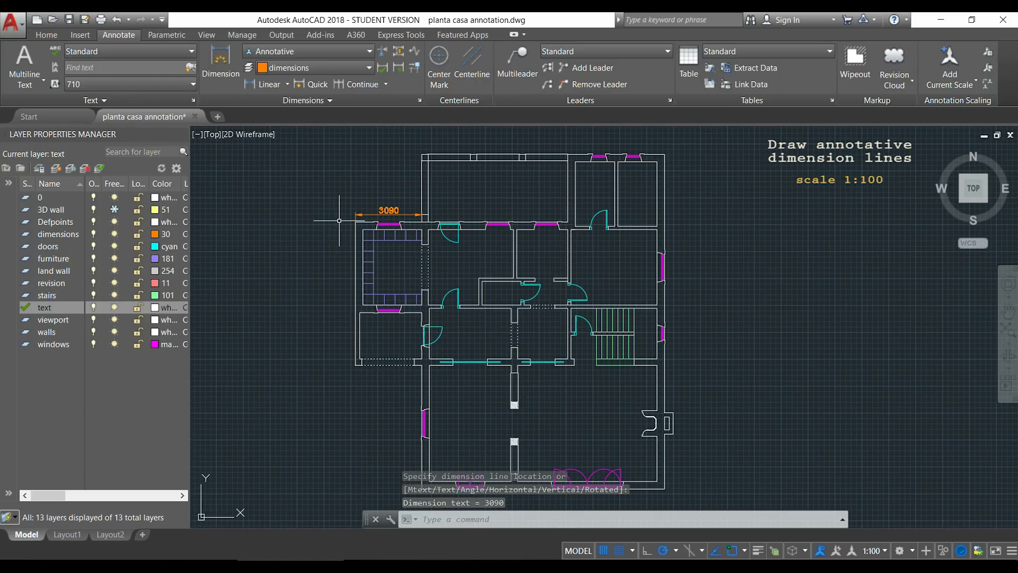
middle_drag(339, 217, 310, 199)
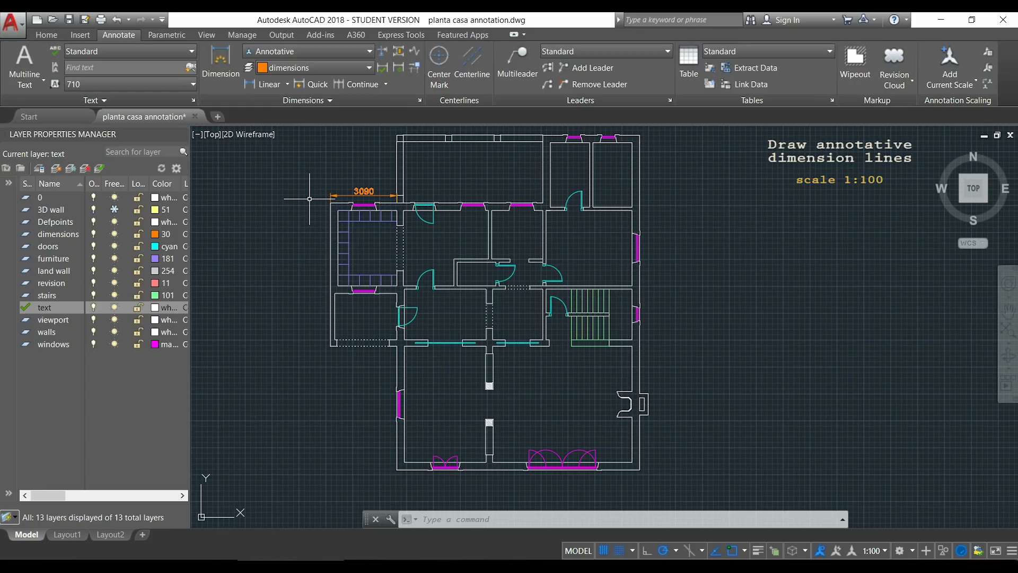
middle_drag(310, 199, 311, 217)
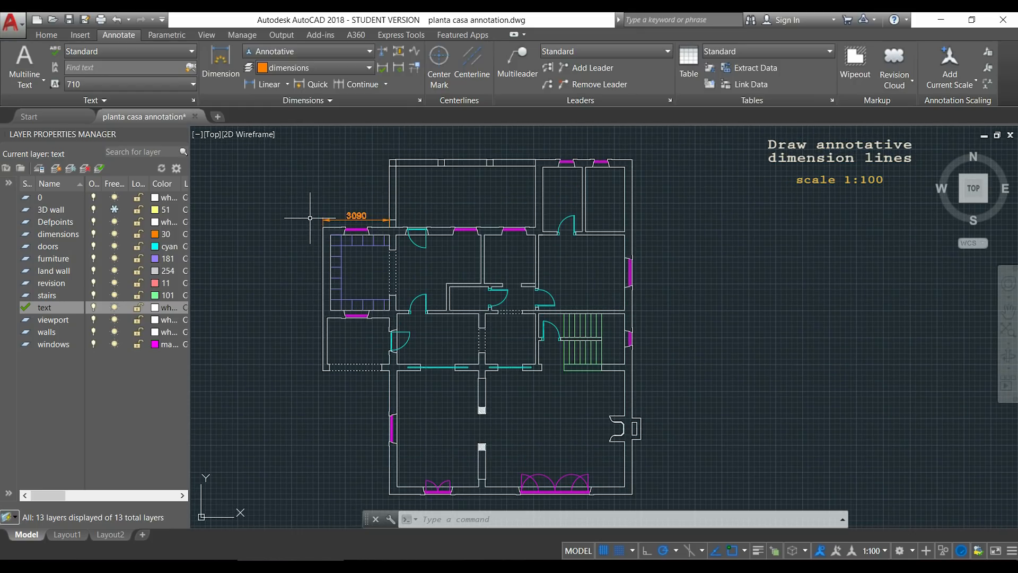
key(Return)
scroll(581, 144, up, 5)
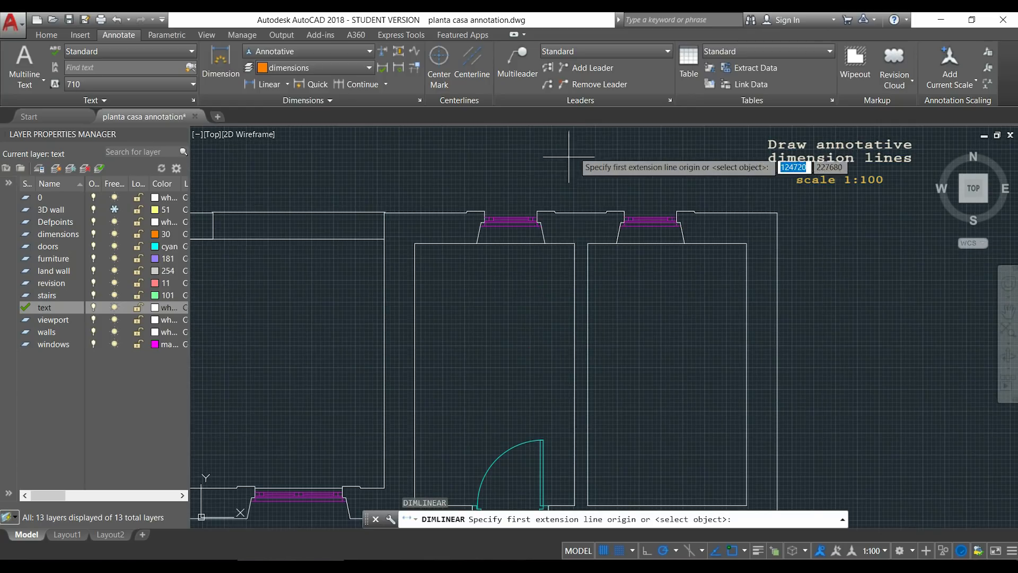
click(385, 212)
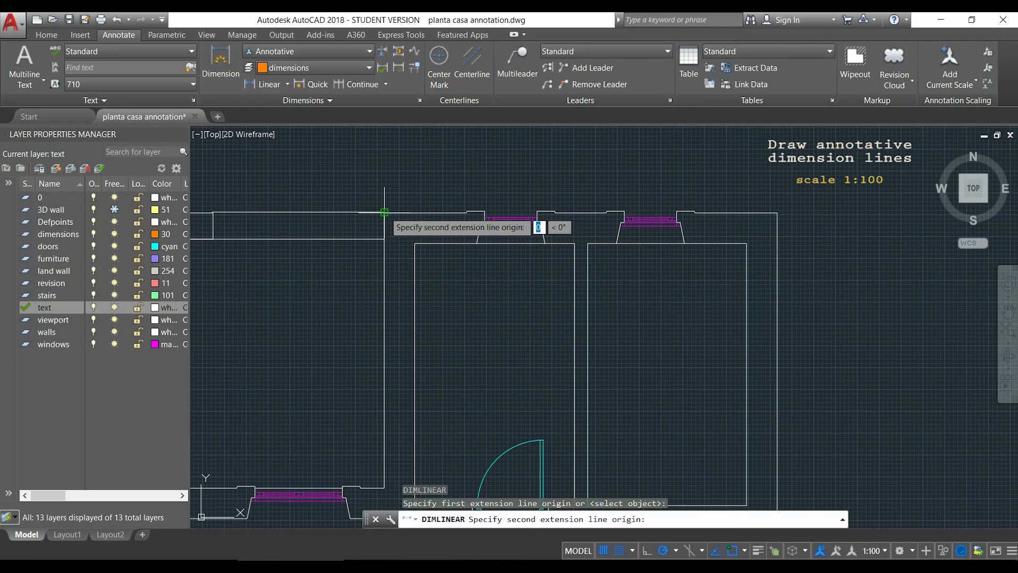
click(777, 212)
click(777, 175)
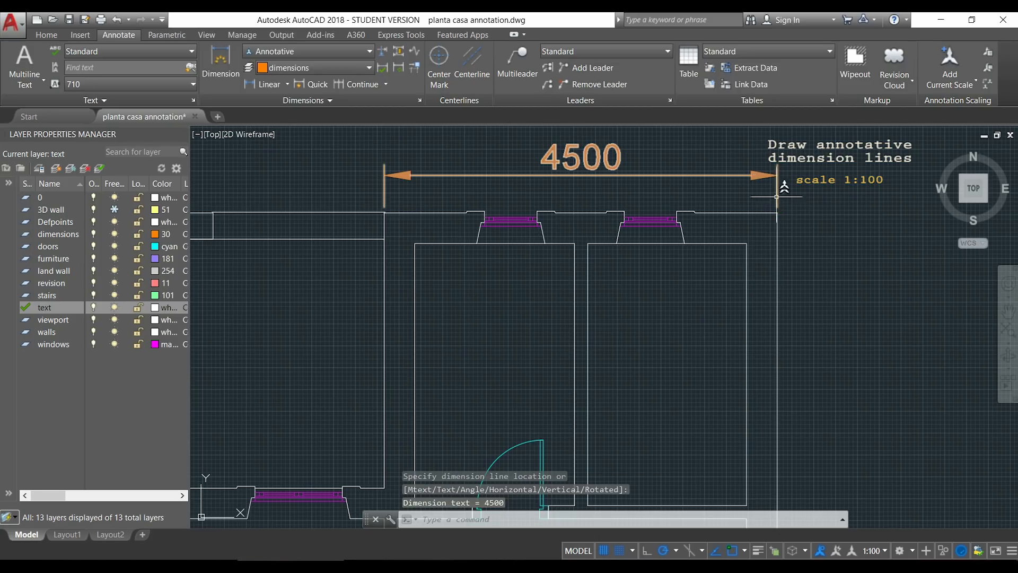
scroll(798, 245, down, 4)
scroll(775, 257, down, 3)
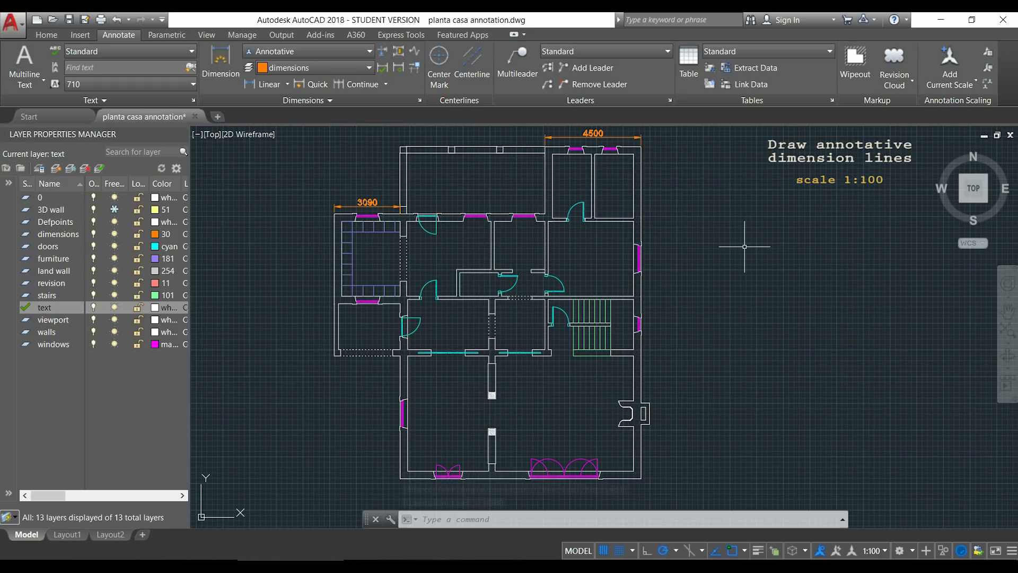
key(Escape)
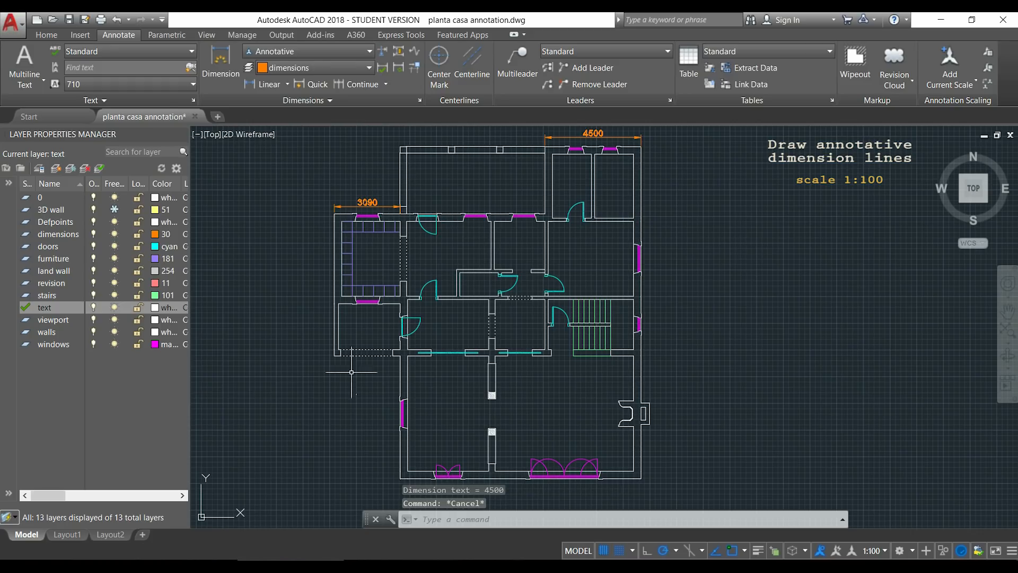
Check how the annotative dimensions are displayed in the Layout1 viewports, and return to model space.
click(68, 534)
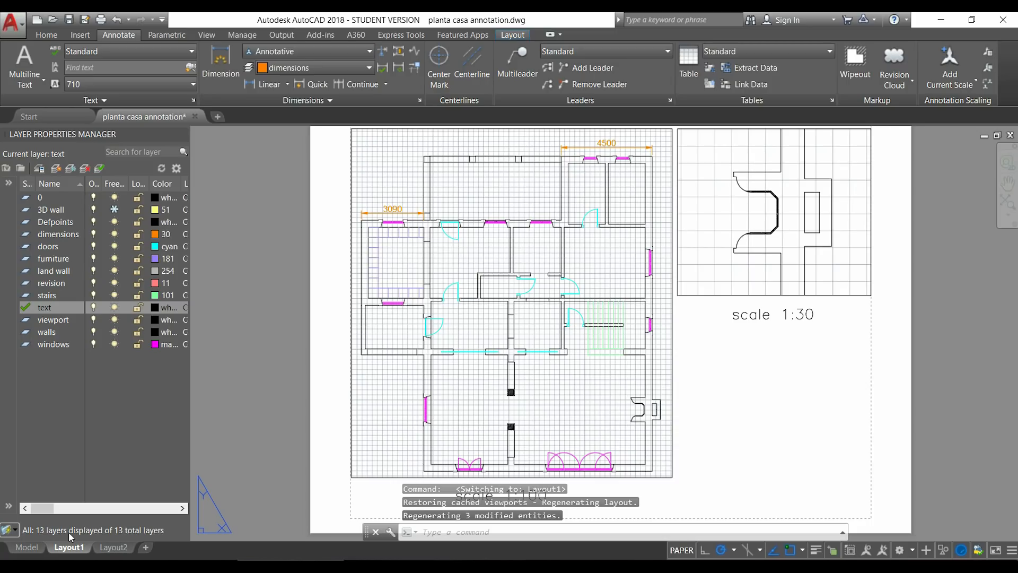
click(34, 549)
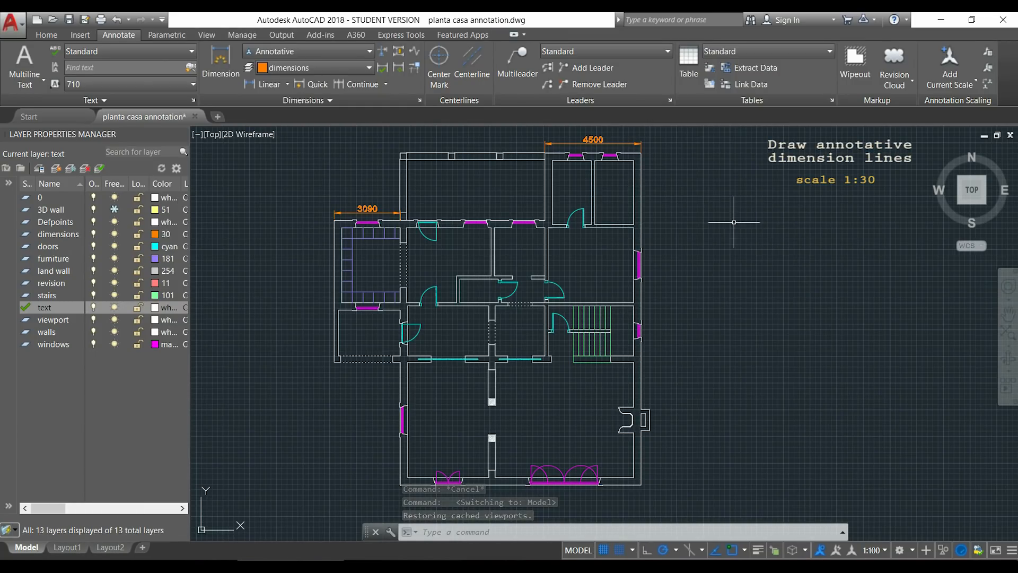
Set the annotation scale to 1:30 for dimensioning the fireplace on the lower-right room's outer wall.
middle_drag(743, 284, 621, 165)
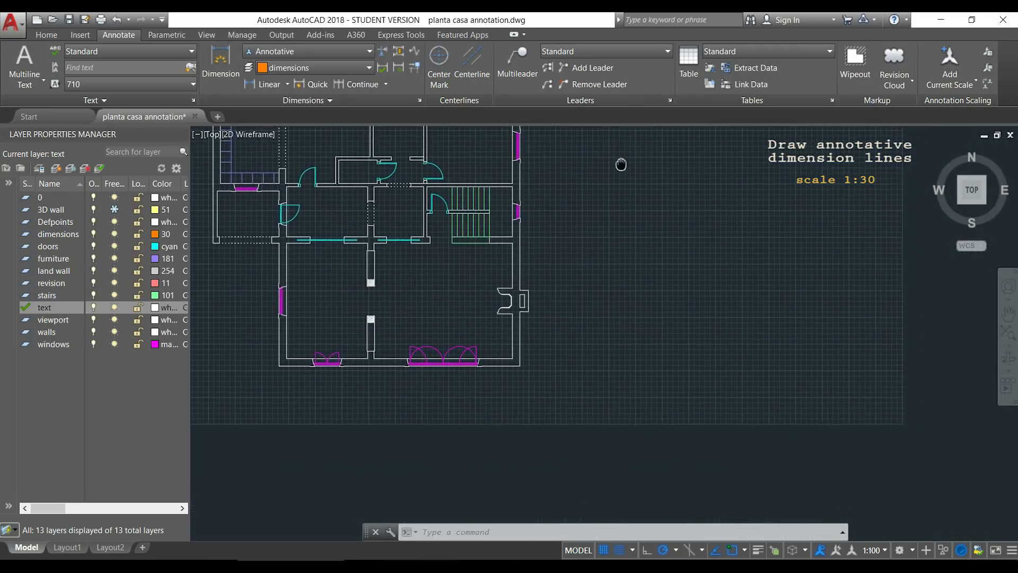
scroll(541, 296, up, 5)
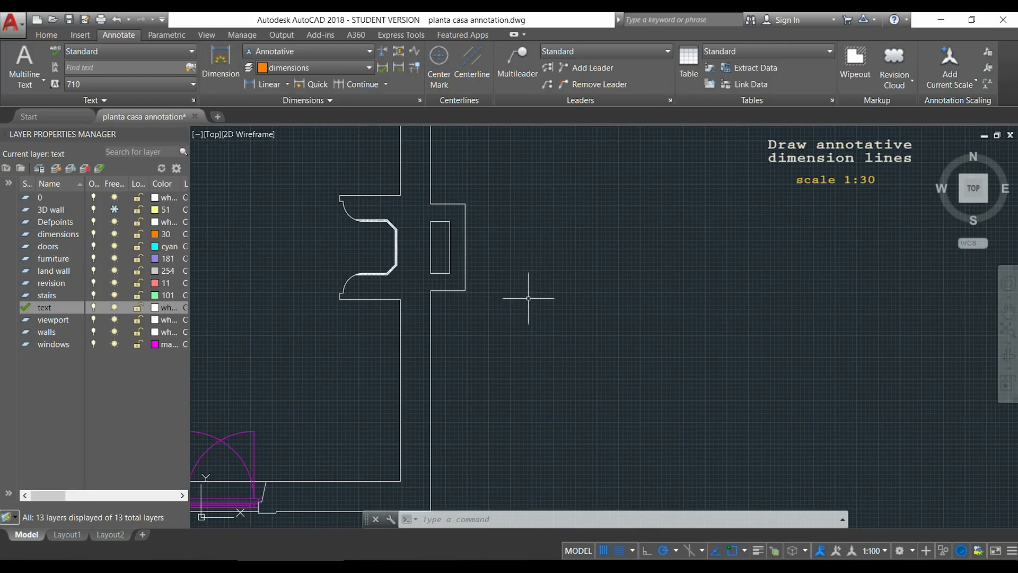
middle_drag(519, 273, 562, 266)
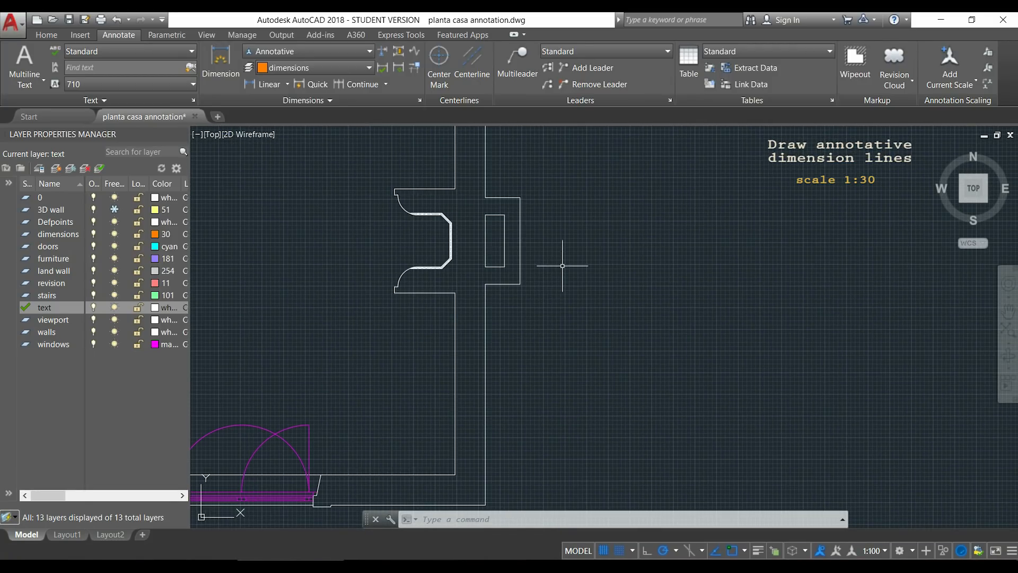
click(883, 549)
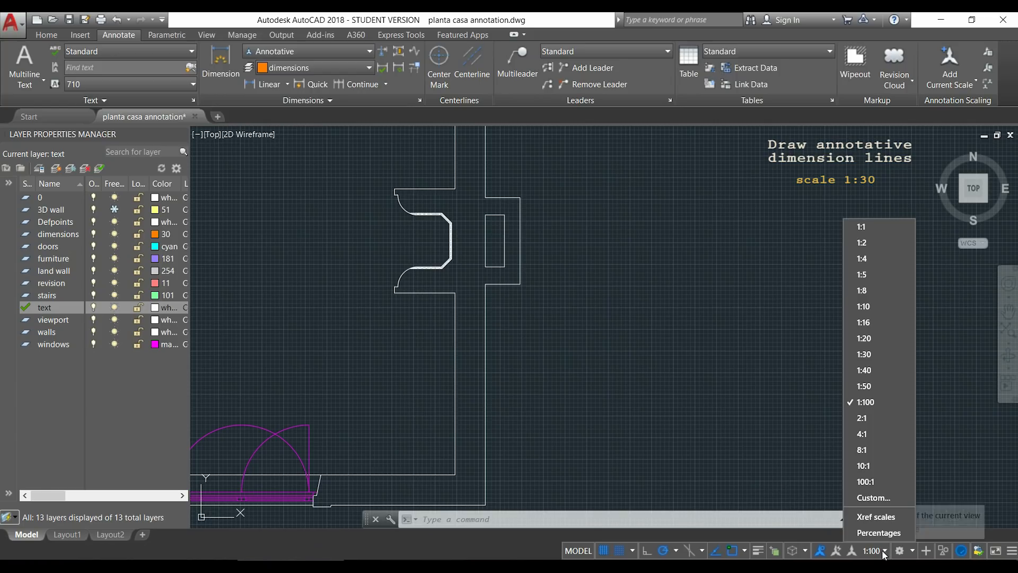
click(880, 356)
Add a horizontal linear dimension above the fireplace surround, from its outer corner to the inner wall face.
text(dimlin)
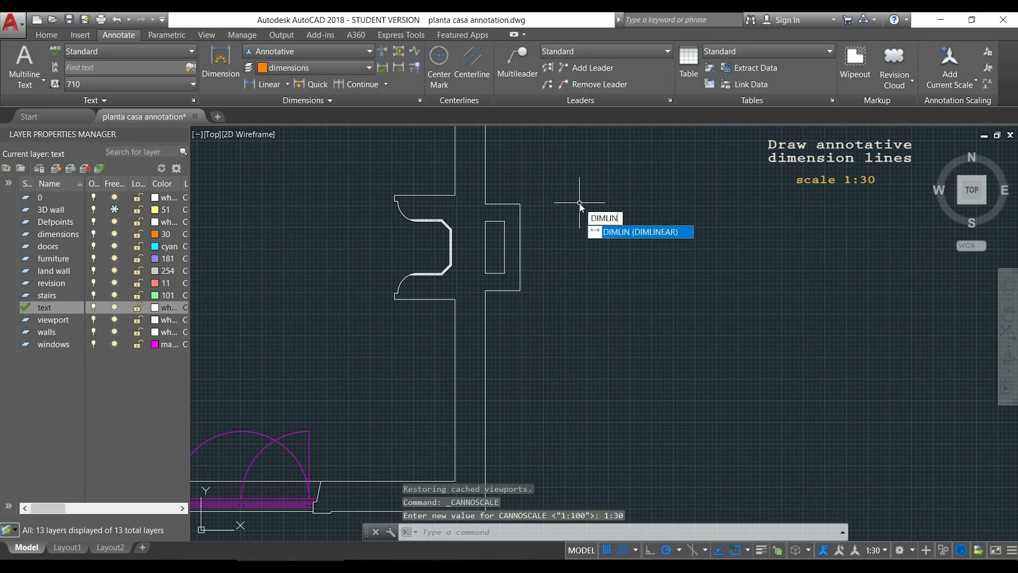
key(Return)
scroll(409, 184, up, 2)
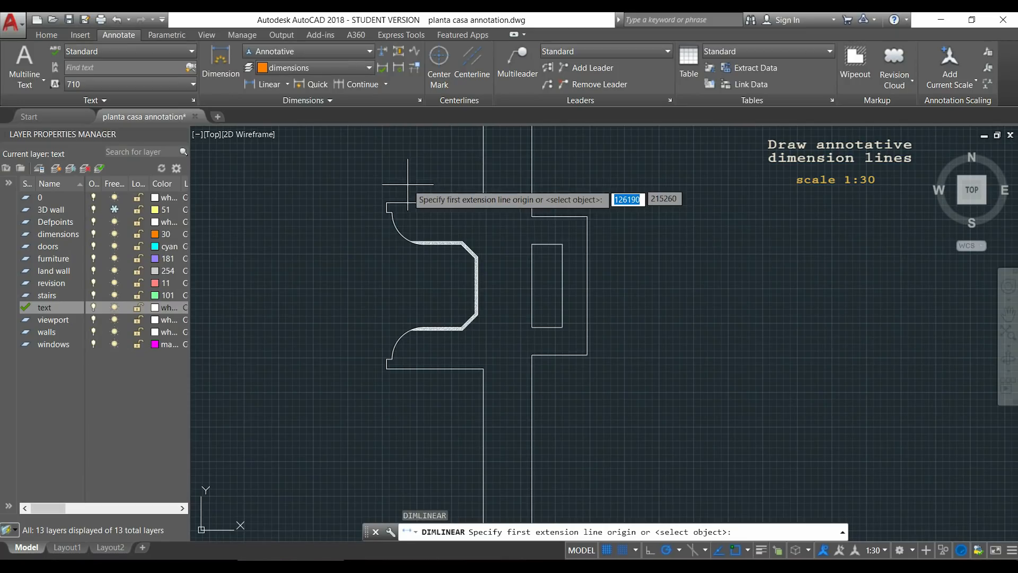
click(386, 202)
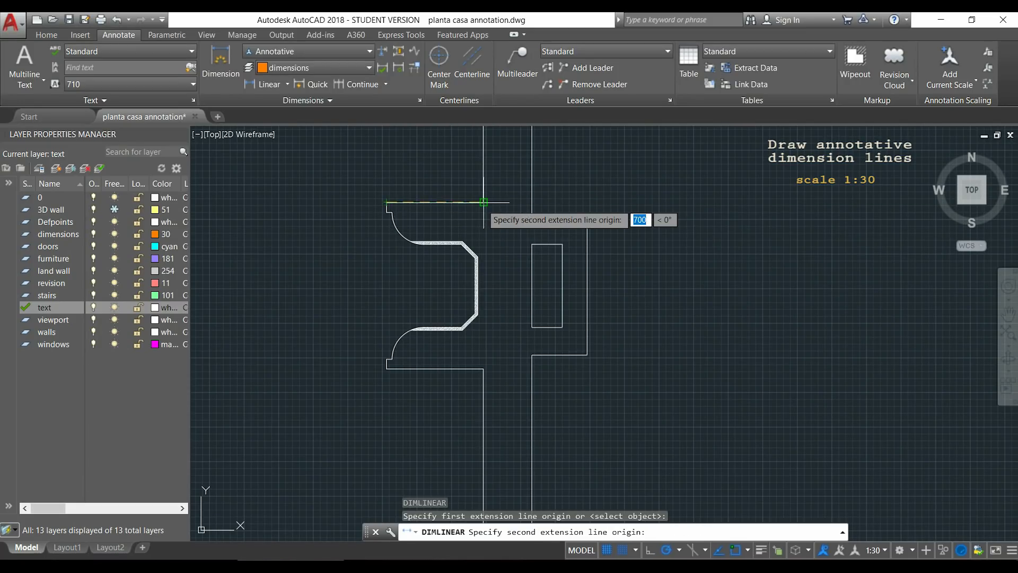
click(483, 202)
click(482, 181)
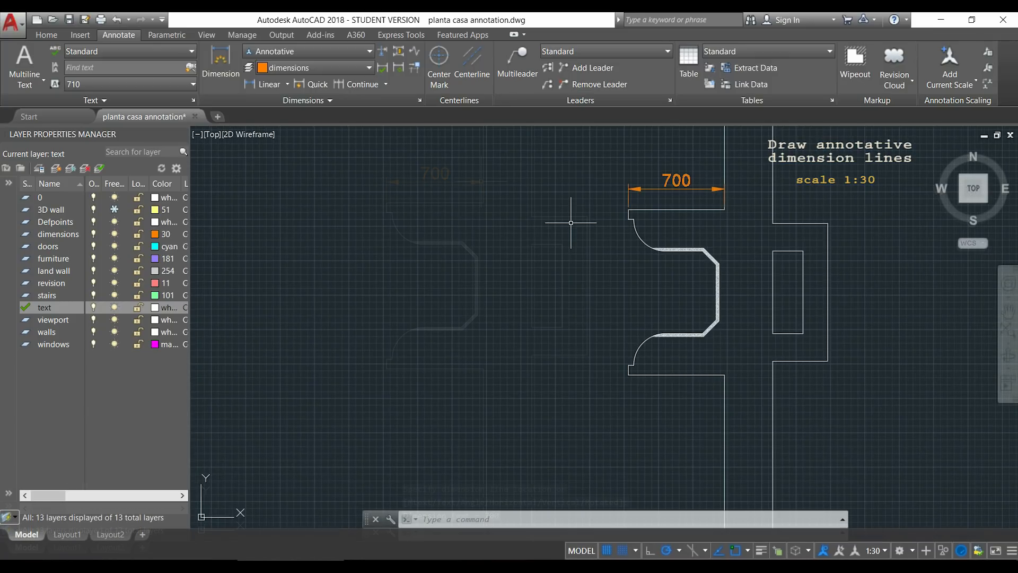
Add a horizontal linear dimension above the chimney projection, from the outer wall face to its far corner.
key(Return)
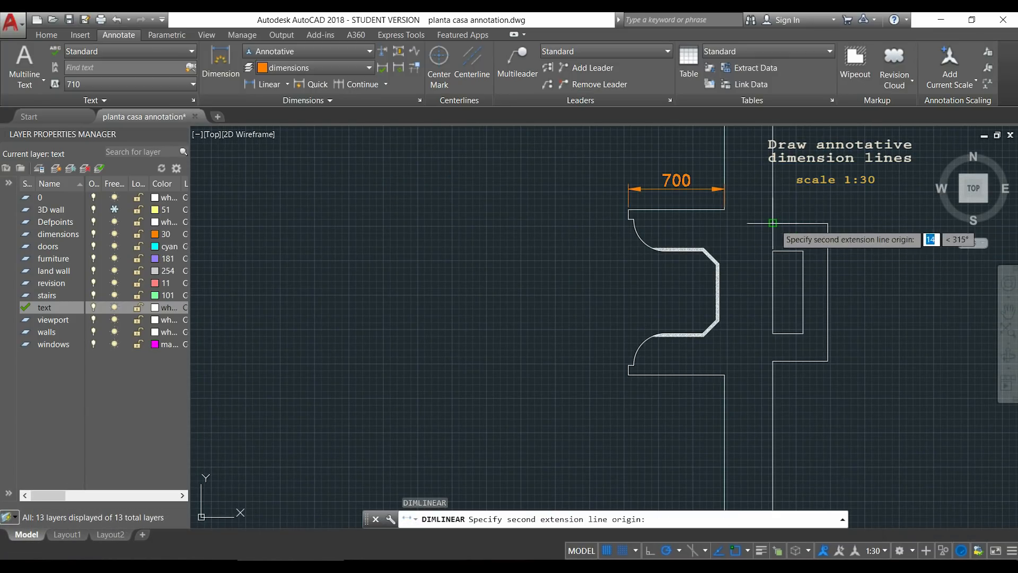
click(773, 223)
click(828, 223)
click(828, 204)
Add a vertical linear dimension along the outer side of the chimney projection, between its two outer corners.
key(Return)
click(828, 223)
click(828, 361)
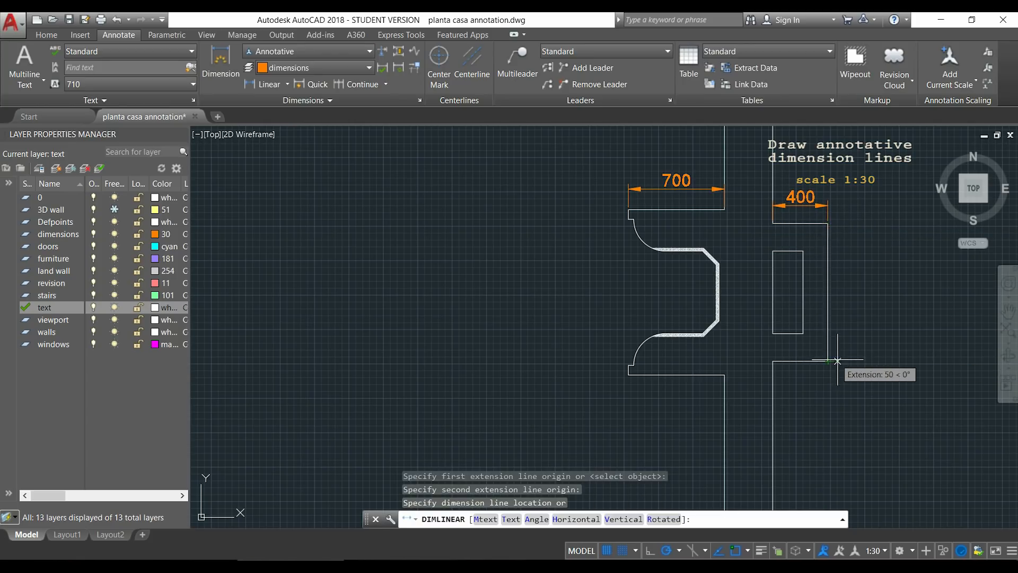
click(857, 351)
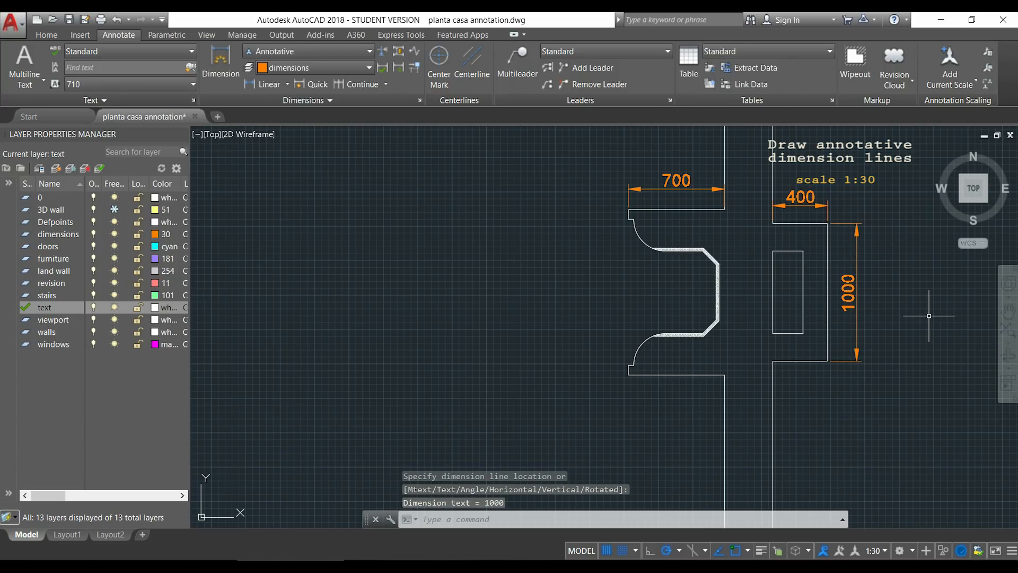
Compare the fireplace dimensions with the others on the whole plan, and check their display in Layout1.
scroll(909, 302, down, 6)
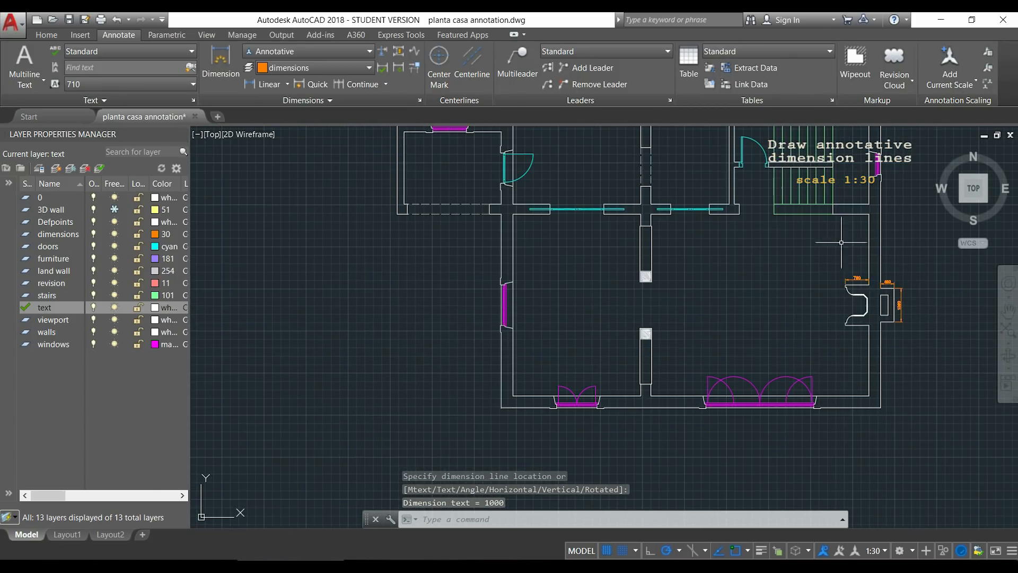
scroll(787, 232, down, 2)
middle_drag(787, 219, 639, 284)
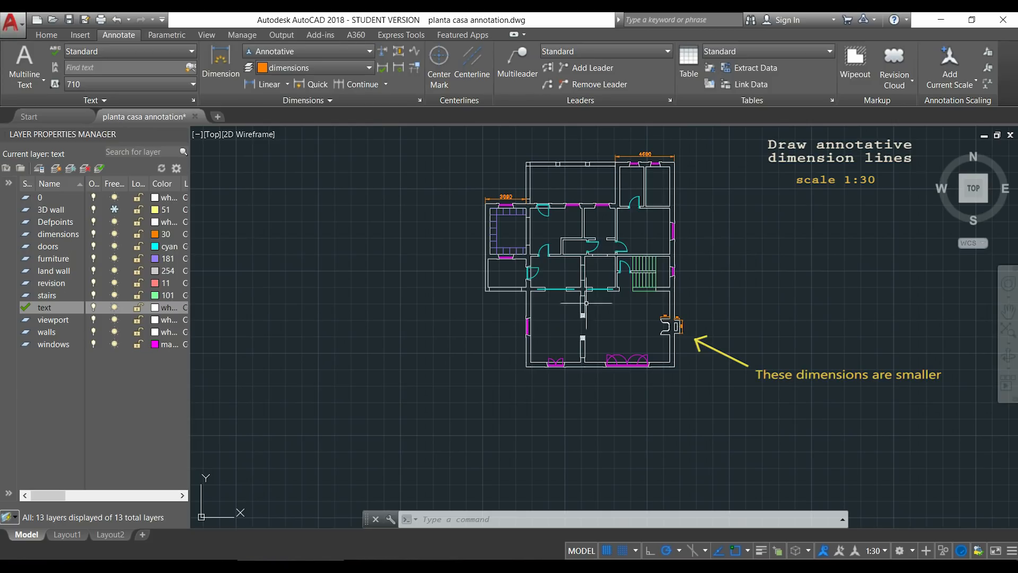
click(71, 539)
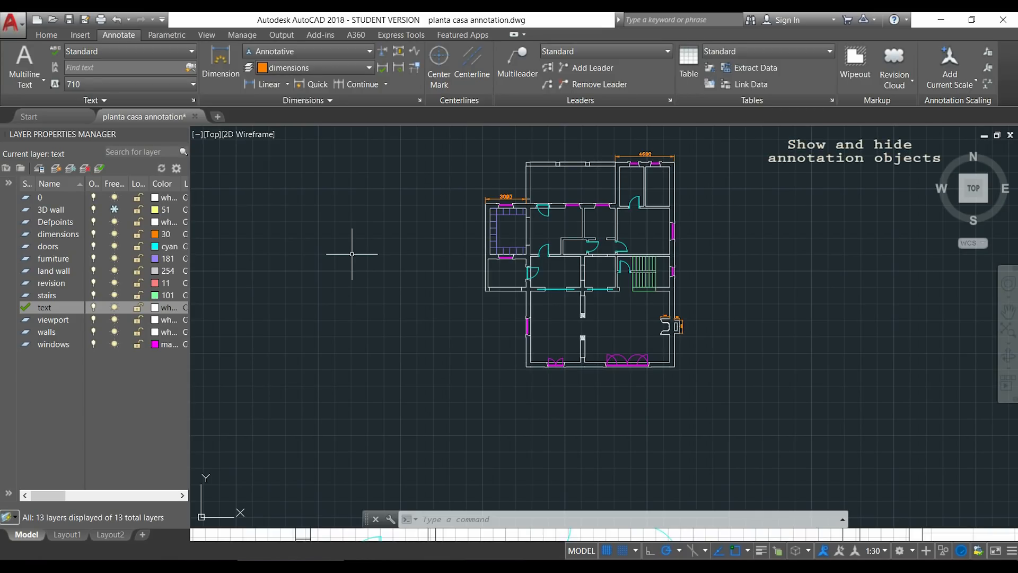
Turn off the display of annotation objects at all scales and set the annotation scale to 1:100.
click(823, 552)
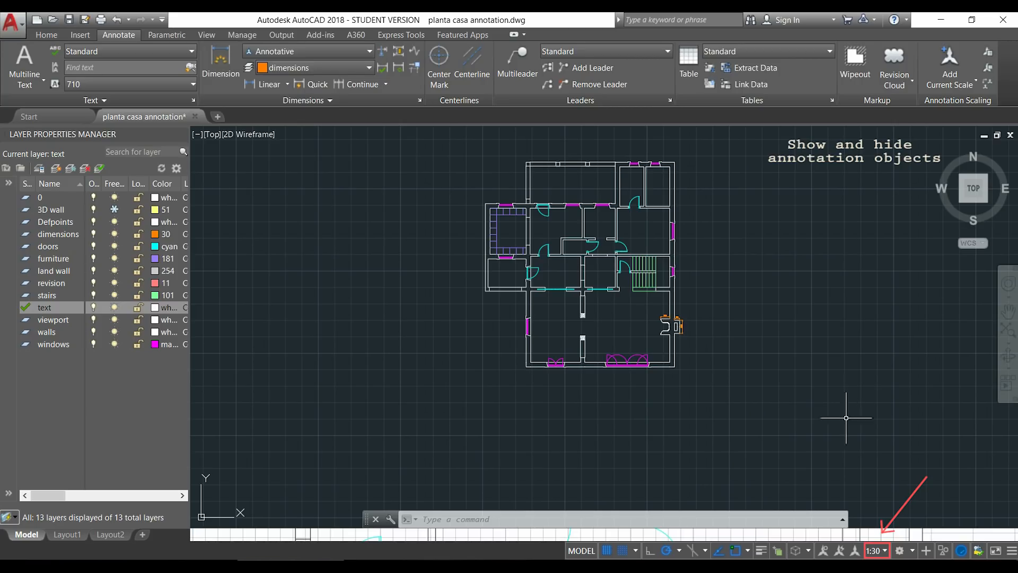
click(886, 552)
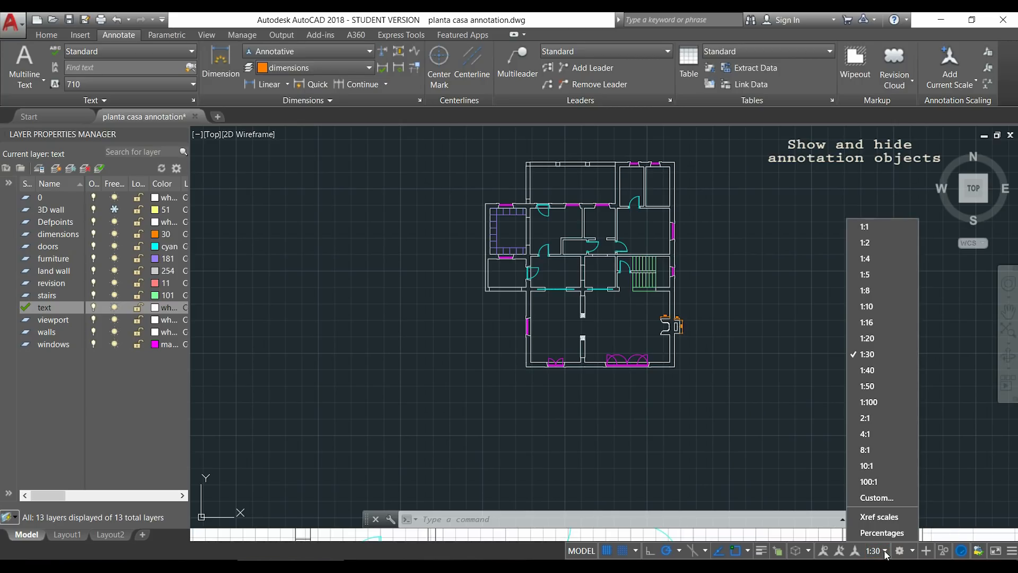
click(889, 401)
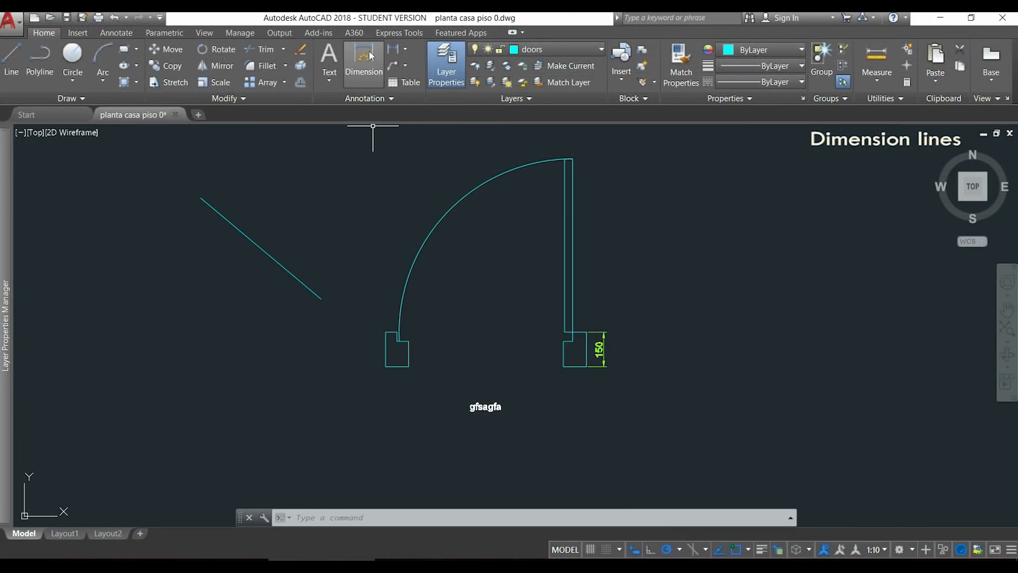
Add a vertical dimension beside the left door jamb, from its bottom outer corner to its top, using the Dimension tool.
click(366, 58)
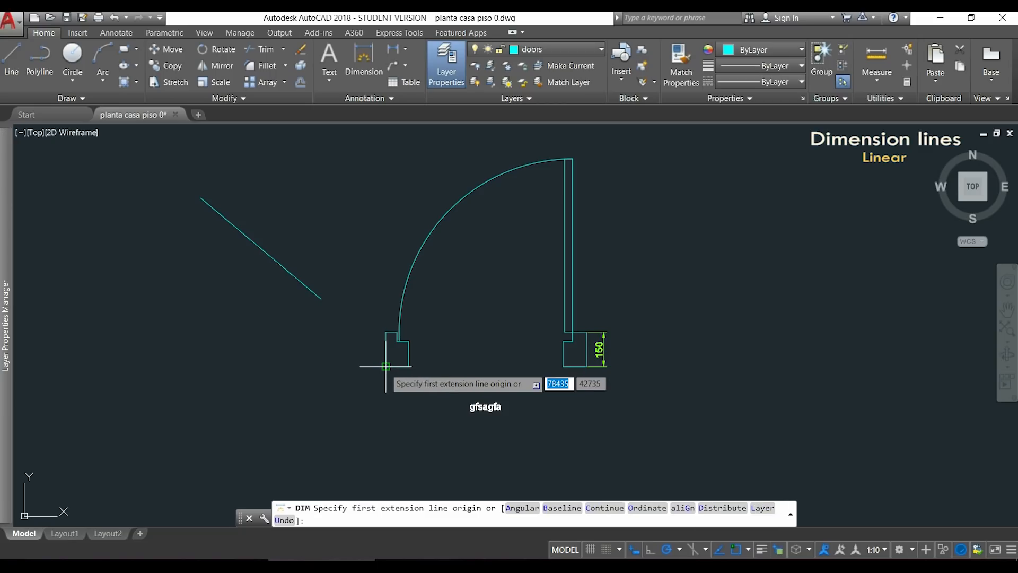
click(378, 366)
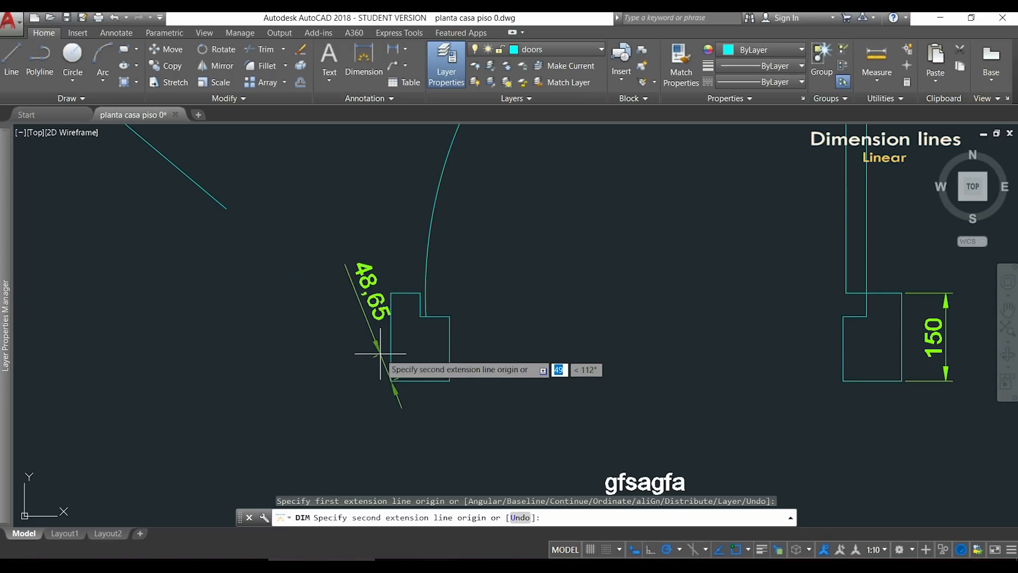
click(391, 293)
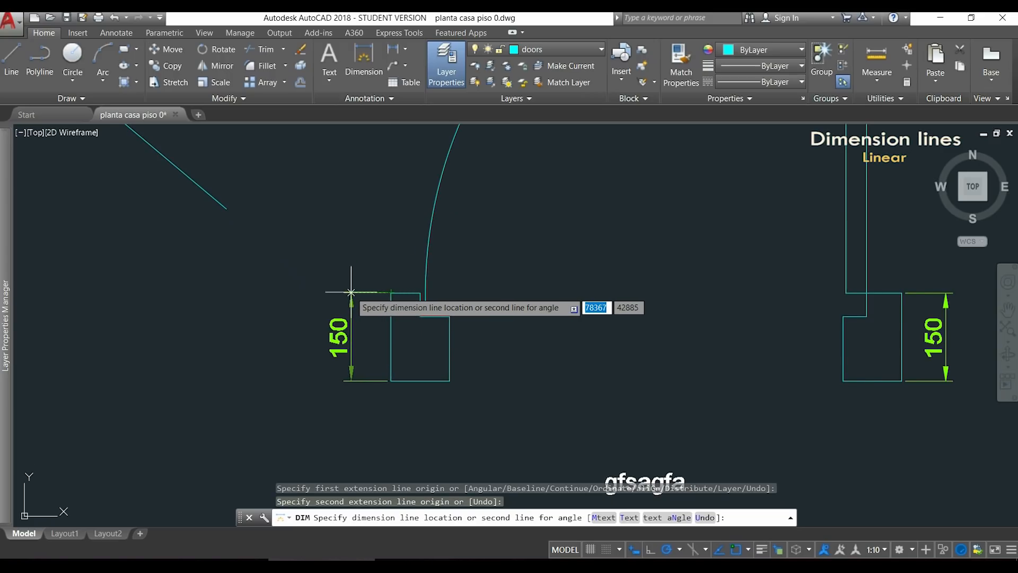
click(350, 292)
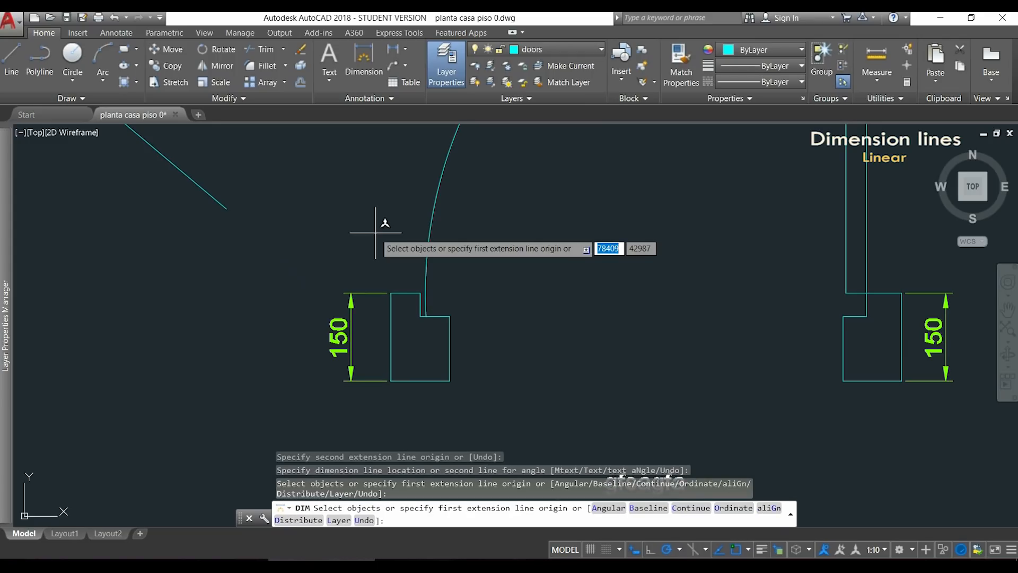
key(Escape)
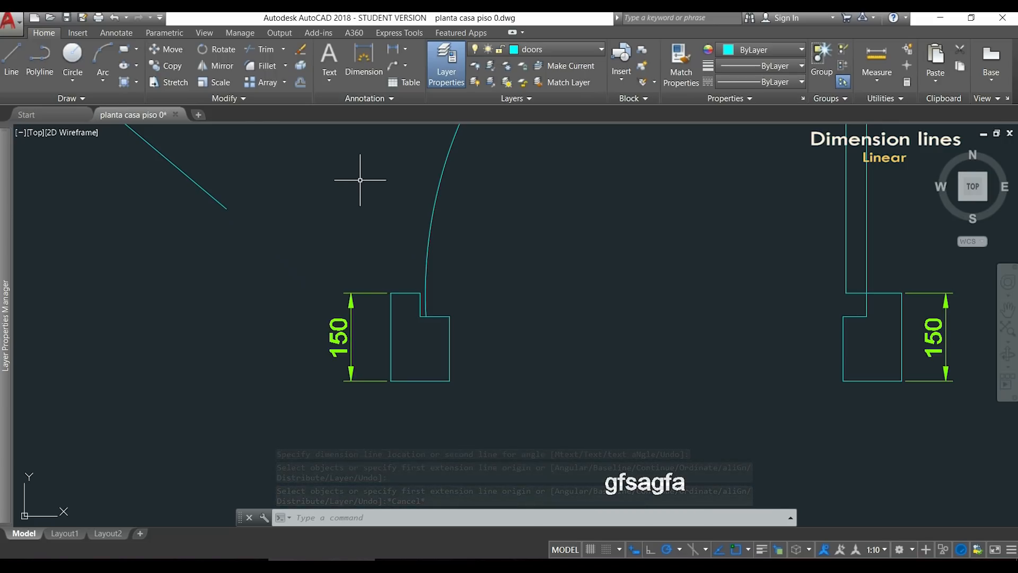
Review the available dimension styles in the Dimension Style Manager without changing them.
click(117, 33)
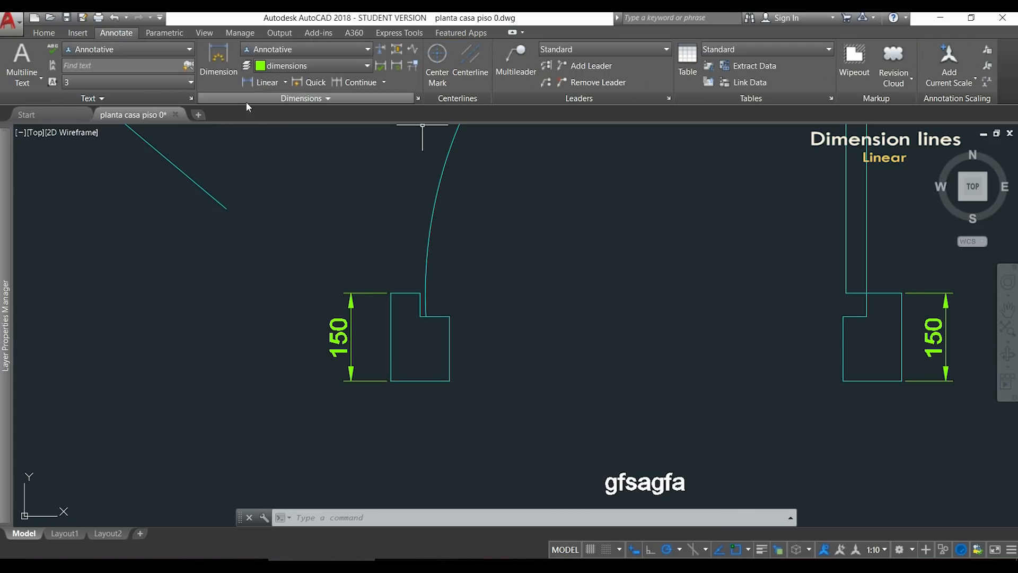
click(419, 98)
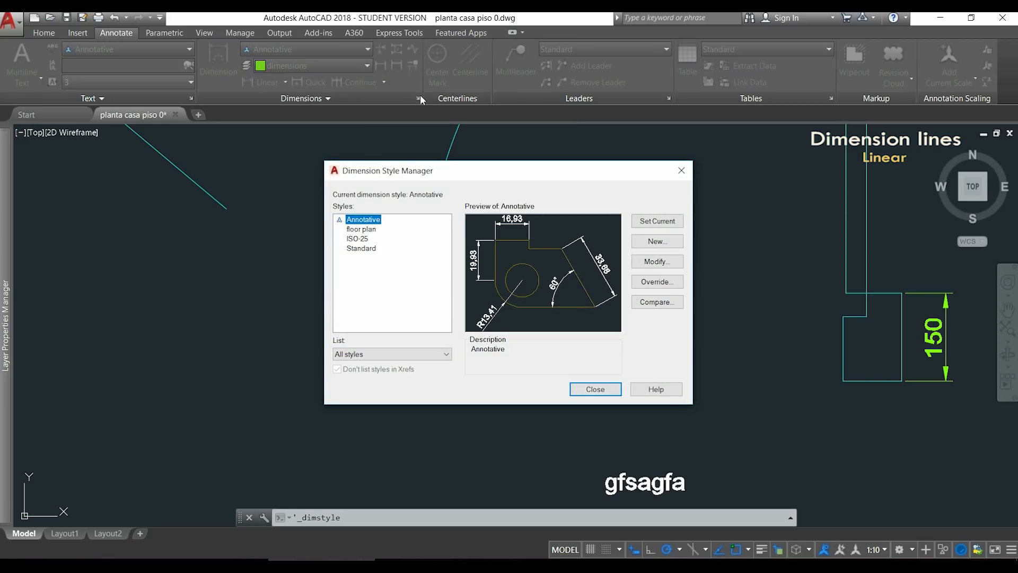
click(682, 171)
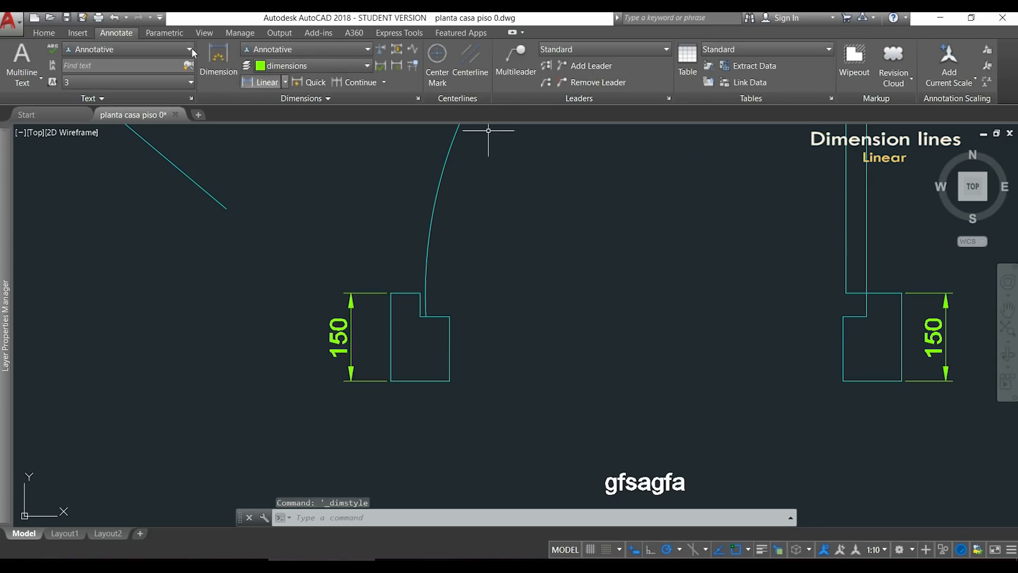
click(50, 34)
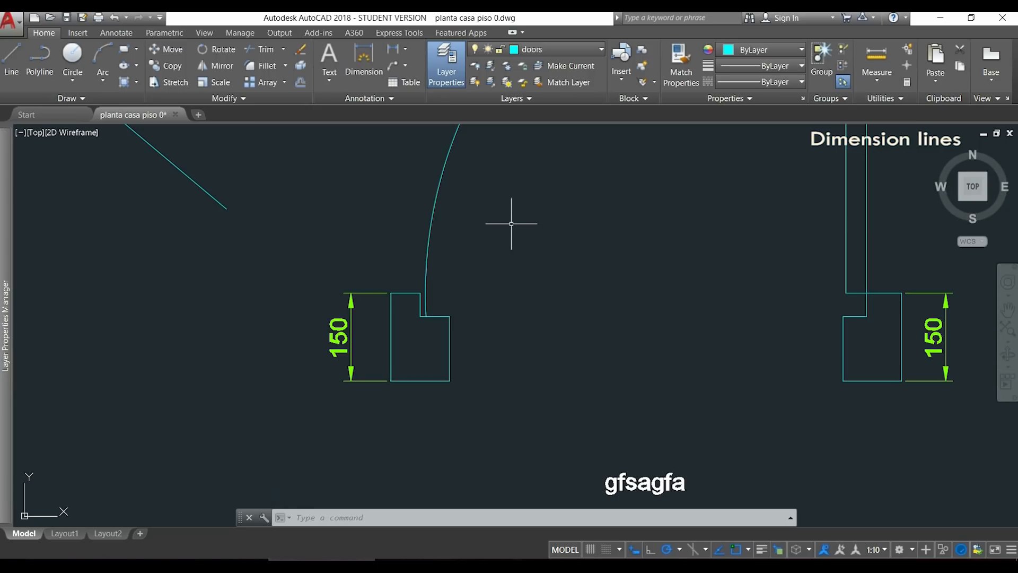
Add an aligned dimension parallel to the sloping line, from its upper endpoint to its lower endpoint, offset above it.
click(405, 52)
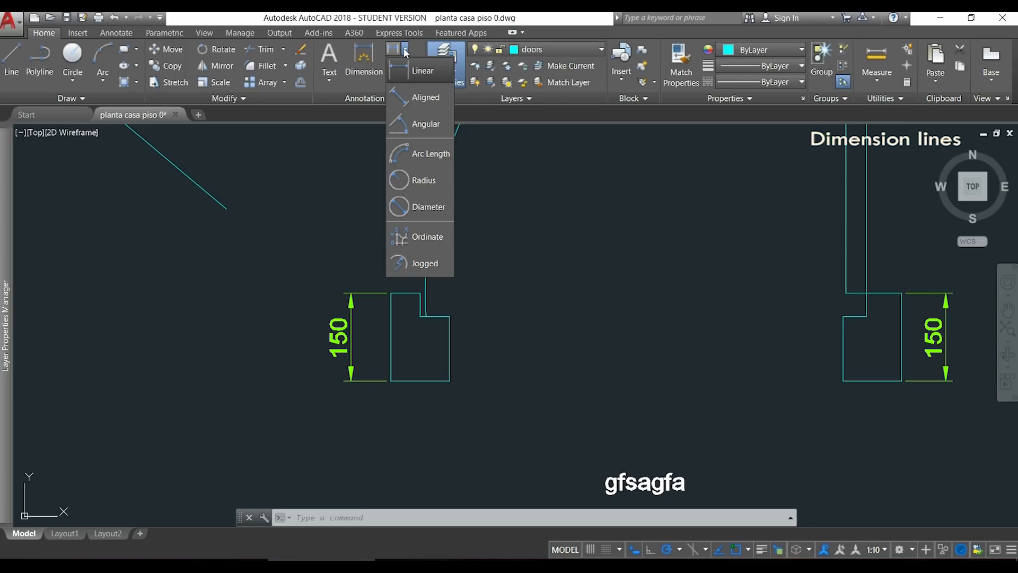
click(444, 96)
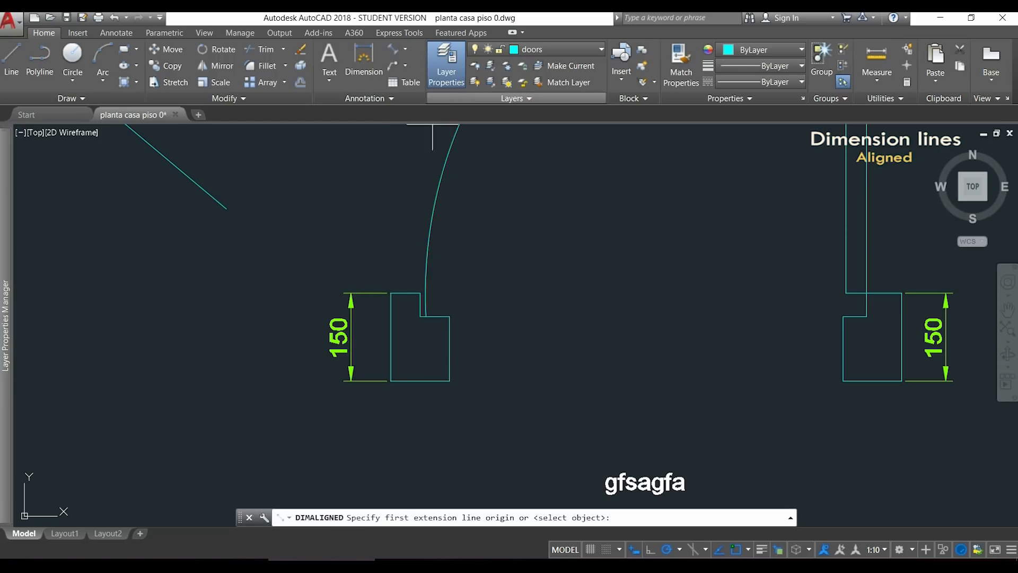
middle_drag(328, 179, 657, 393)
scroll(612, 341, down, 2)
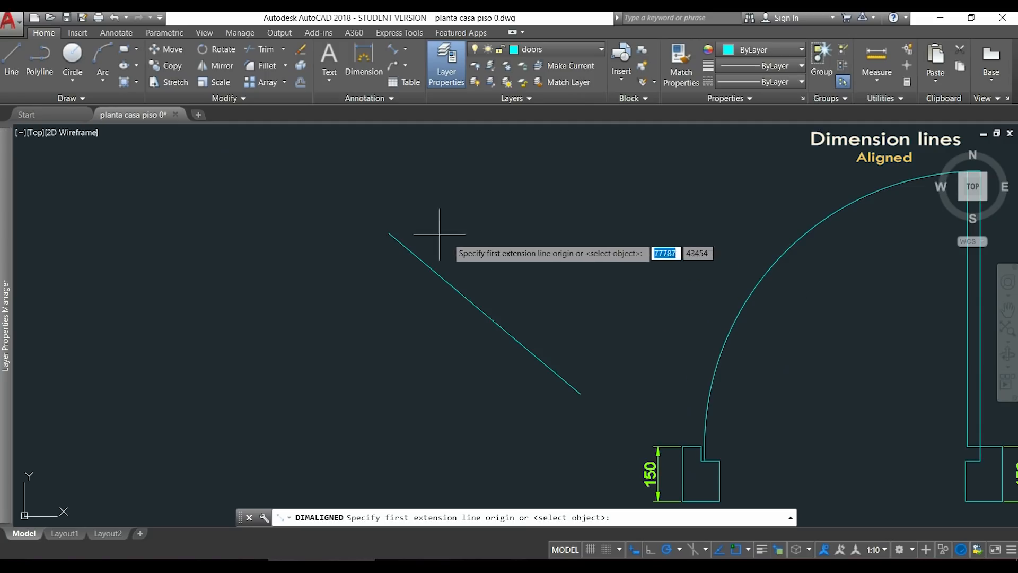
click(389, 233)
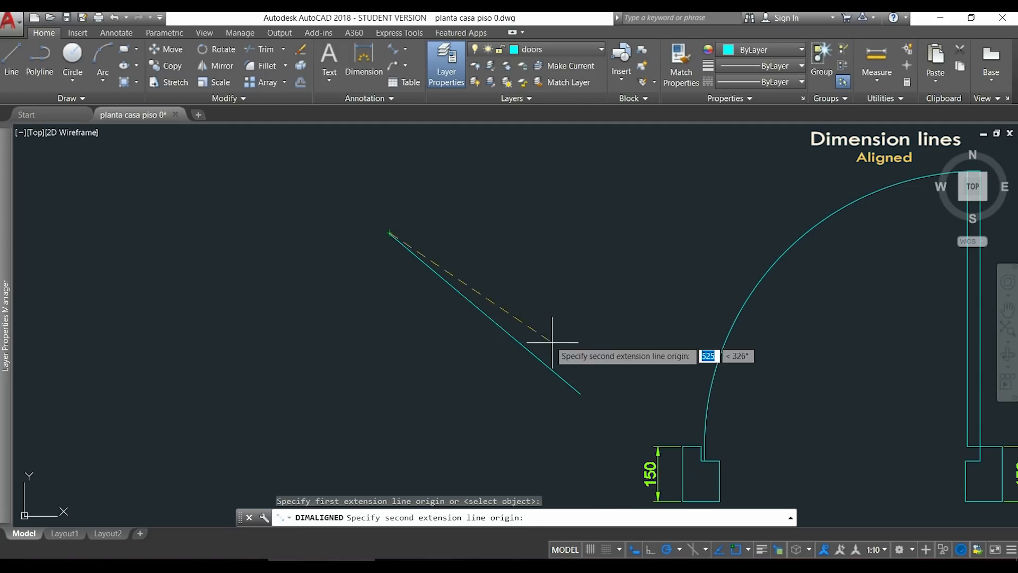
click(580, 394)
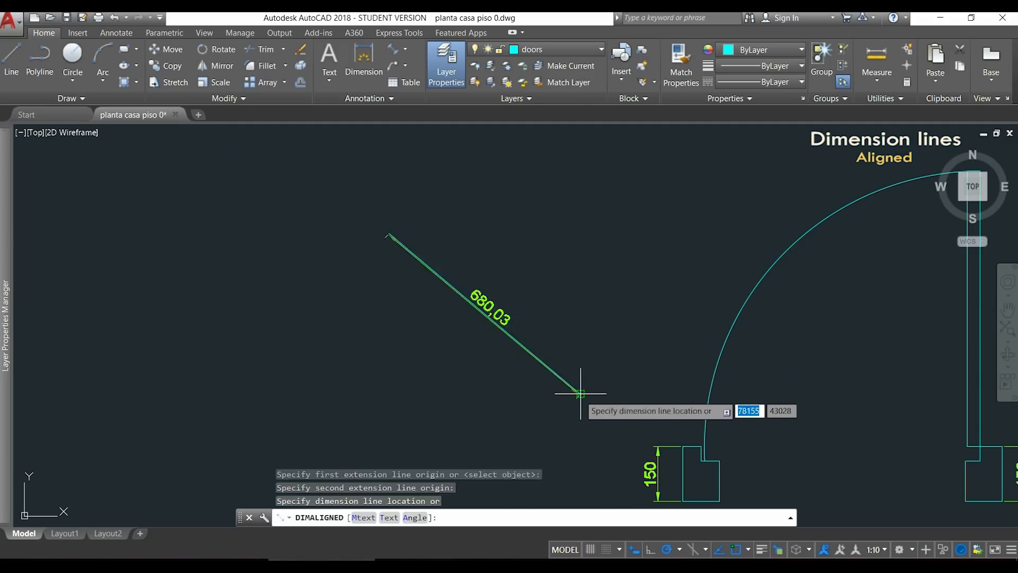
click(593, 357)
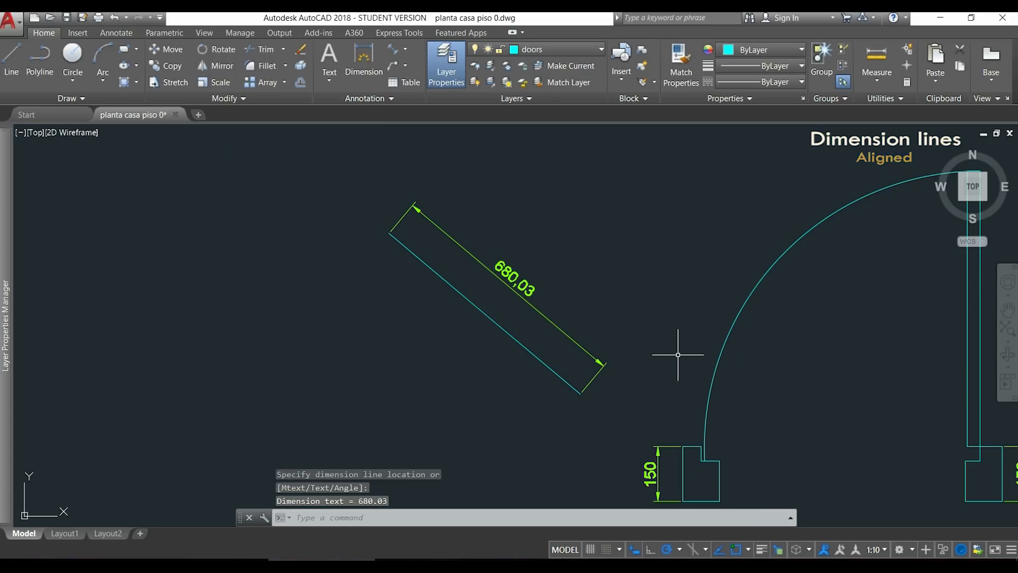
Add a vertical linear dimension between the sloping line's two endpoints, with its dimension line to the right of the line.
click(405, 47)
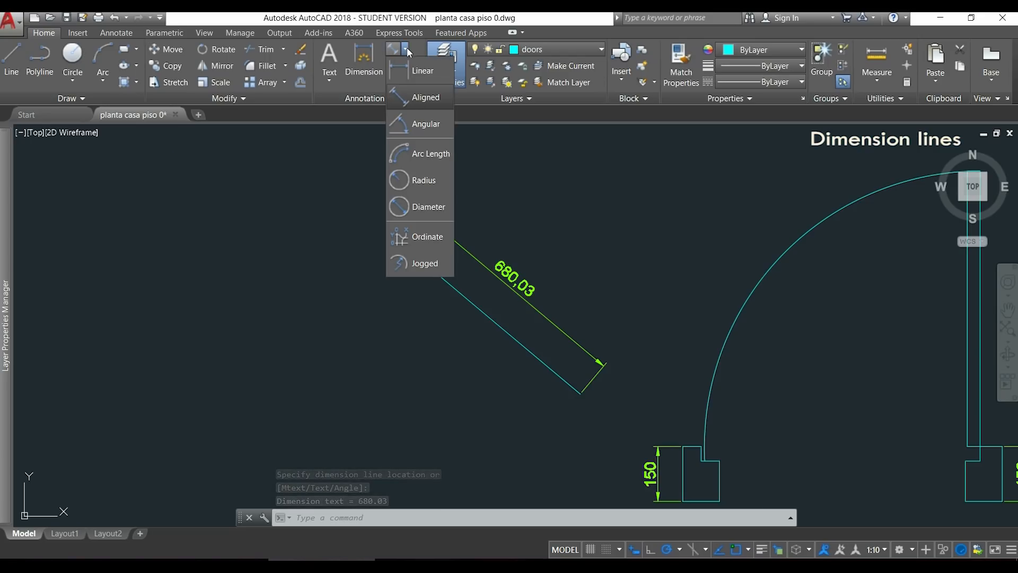
click(434, 72)
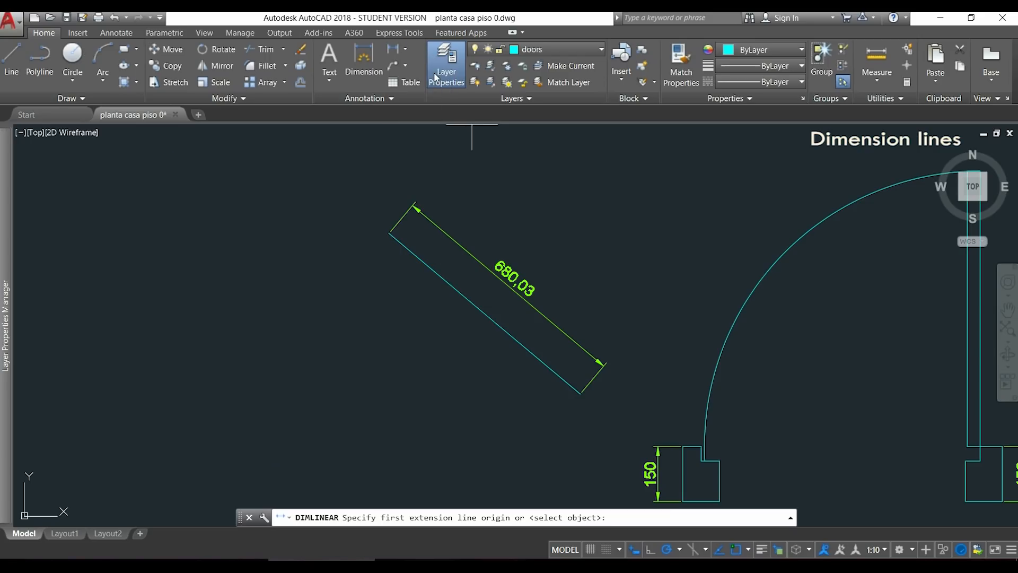
click(389, 233)
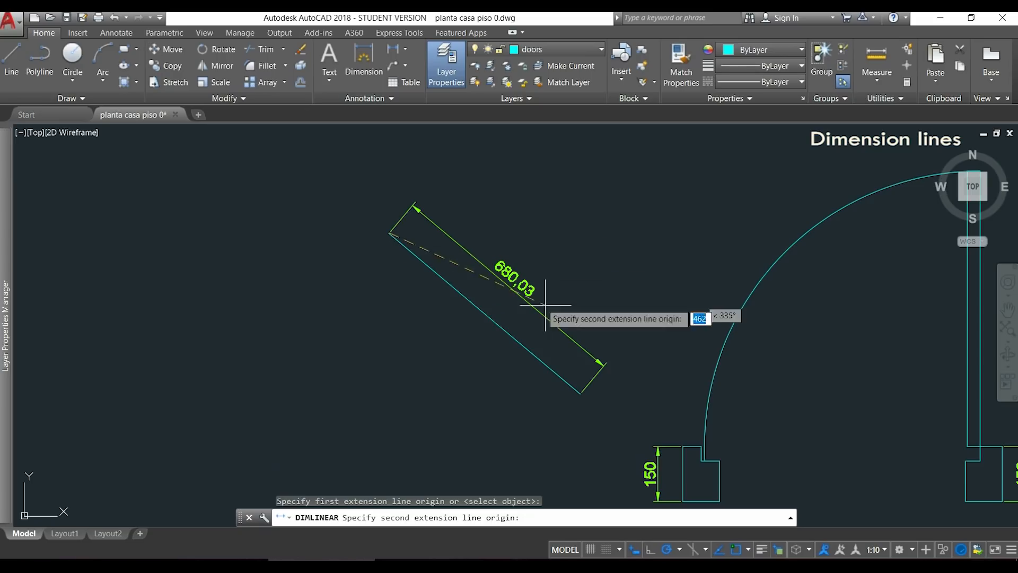
click(581, 393)
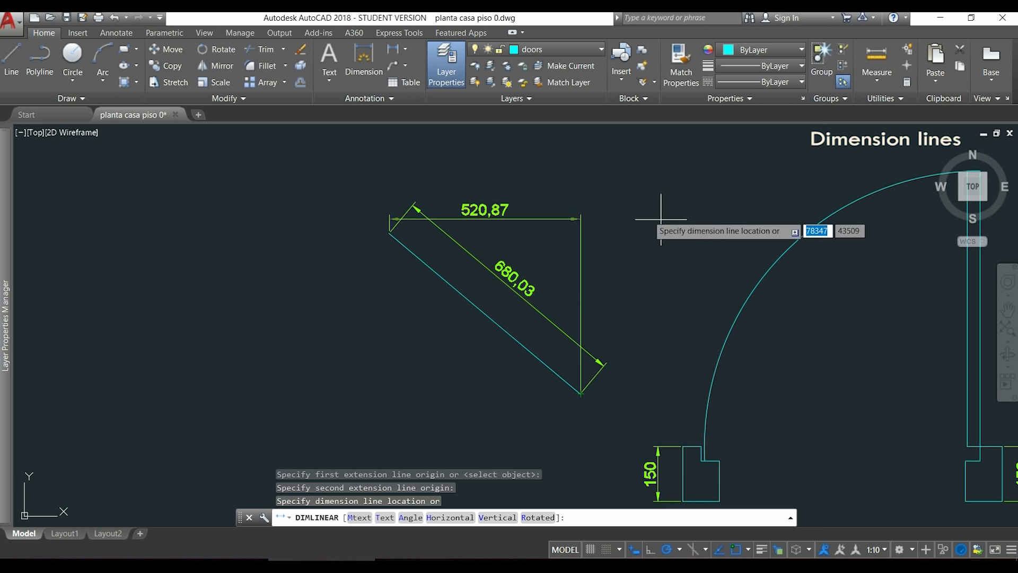
click(685, 284)
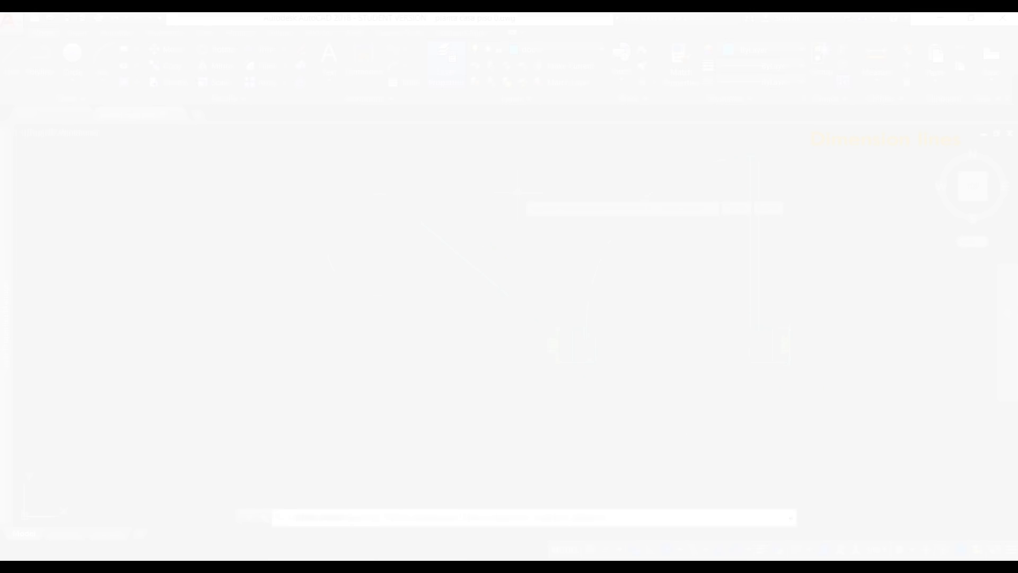
key(Escape)
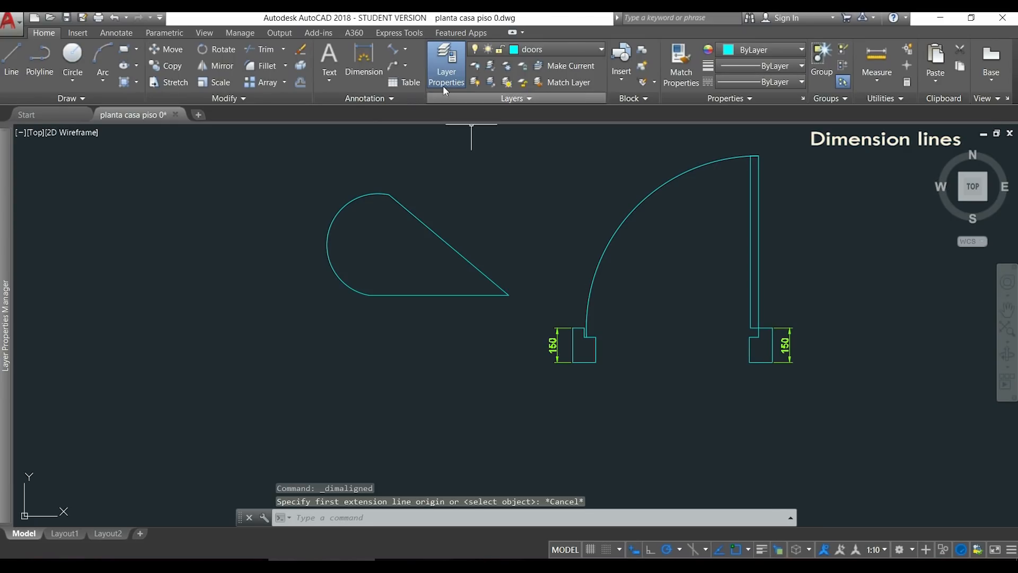
Add an angular dimension between the sloping and horizontal lines, with its arc inside their corner.
click(405, 50)
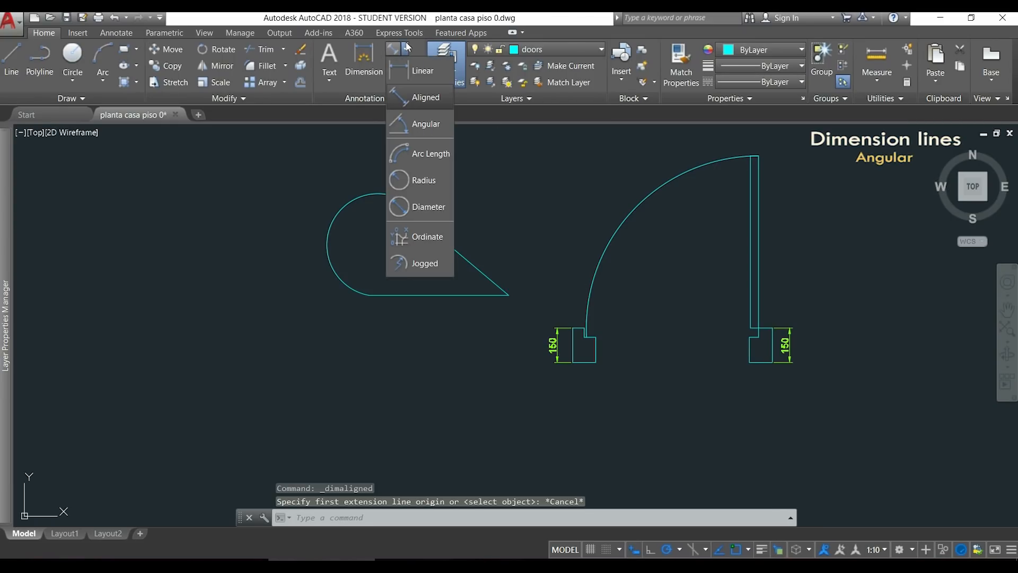
click(433, 126)
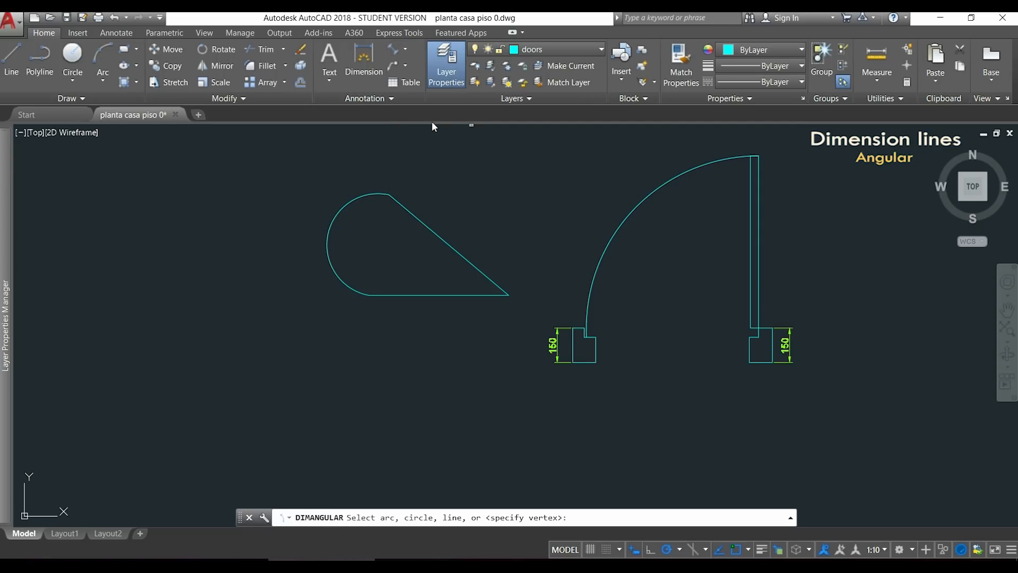
click(454, 244)
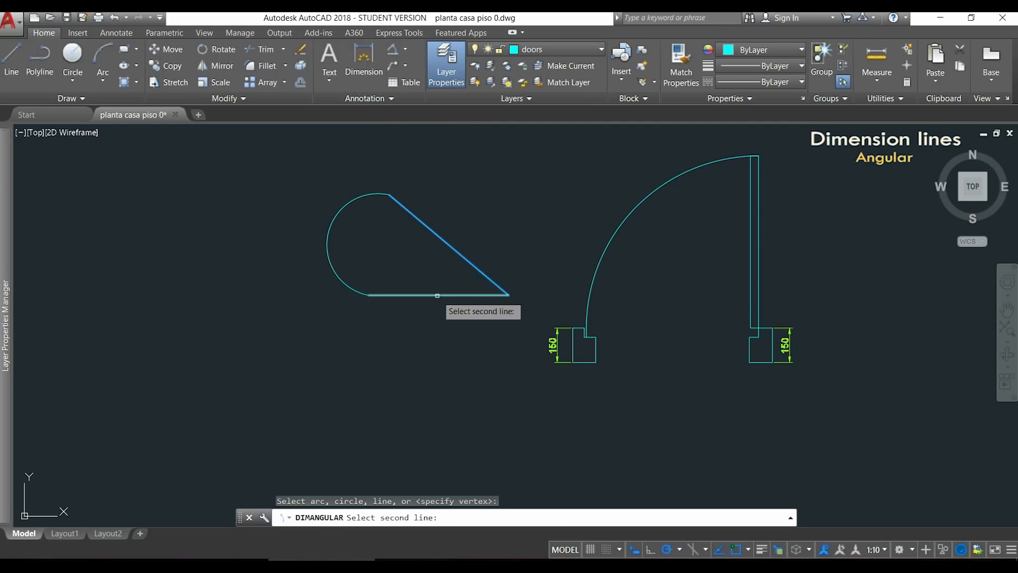
click(437, 296)
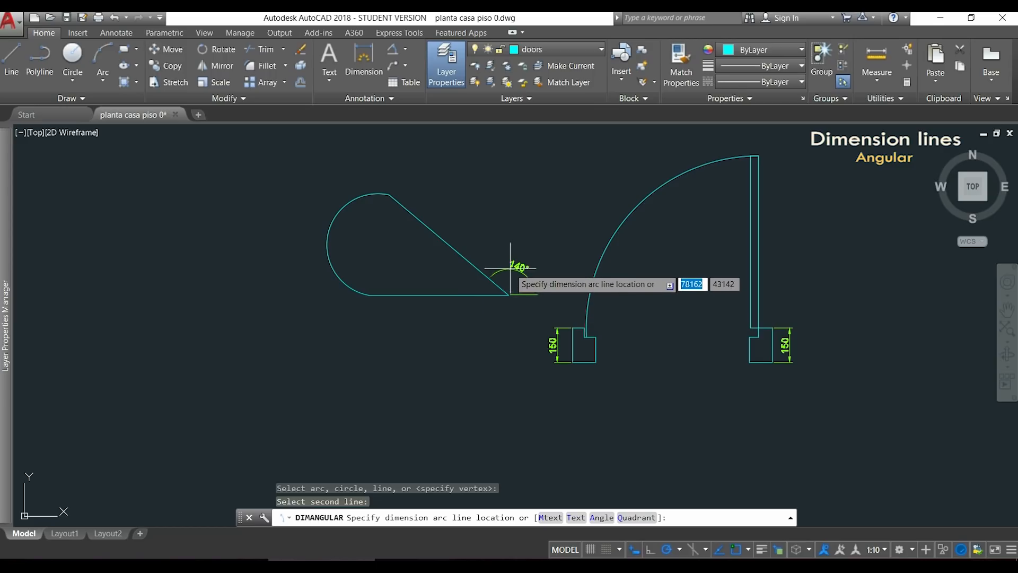
click(461, 283)
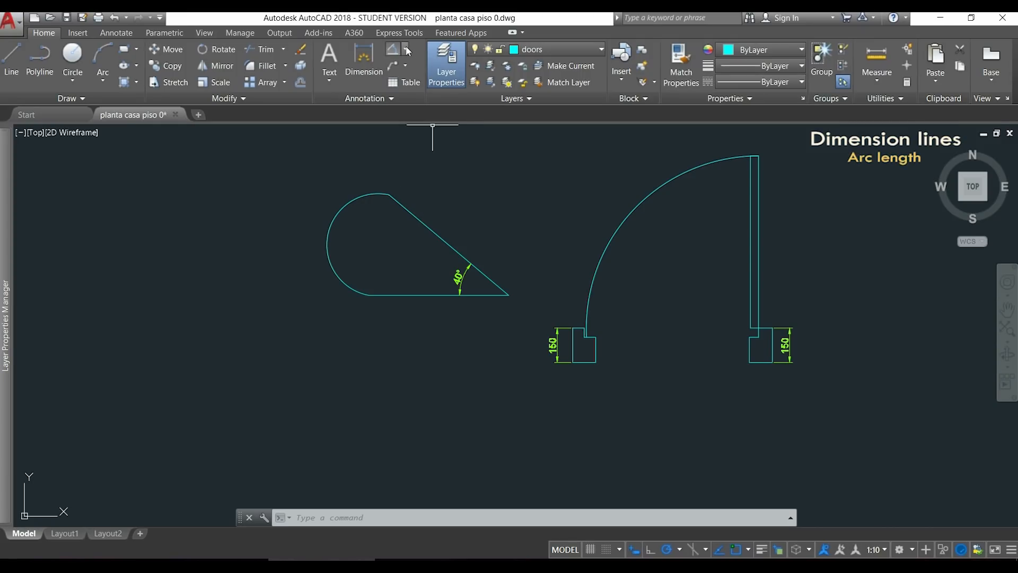
Add an arc length dimension to the large arc of the teardrop shape, offset outside the curve.
click(406, 49)
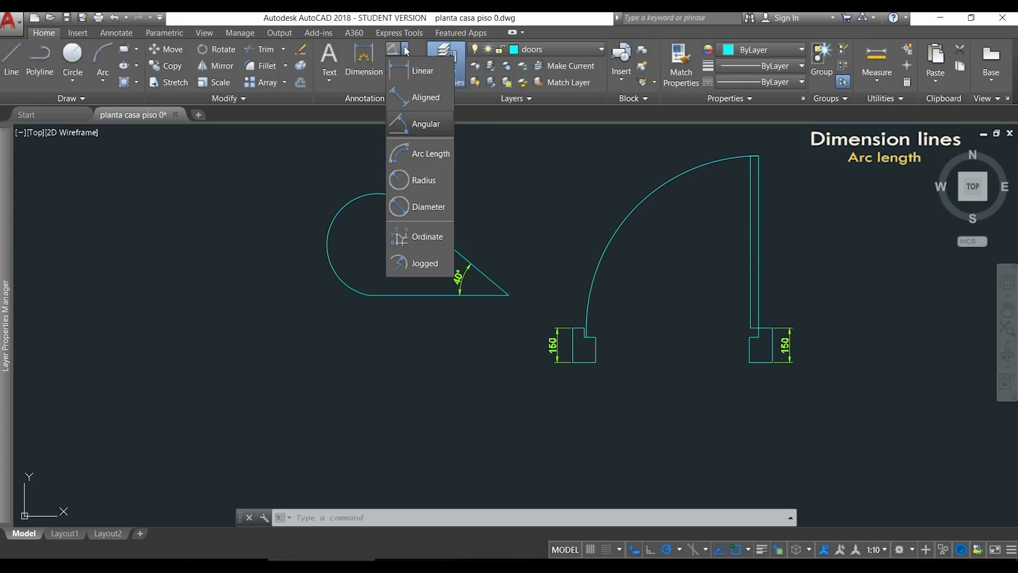
click(430, 154)
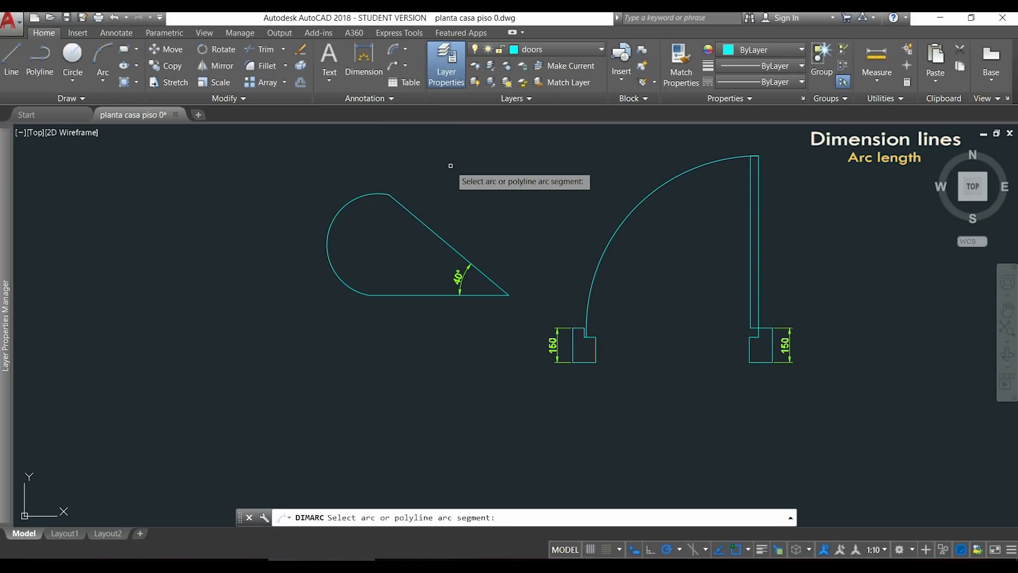
click(358, 197)
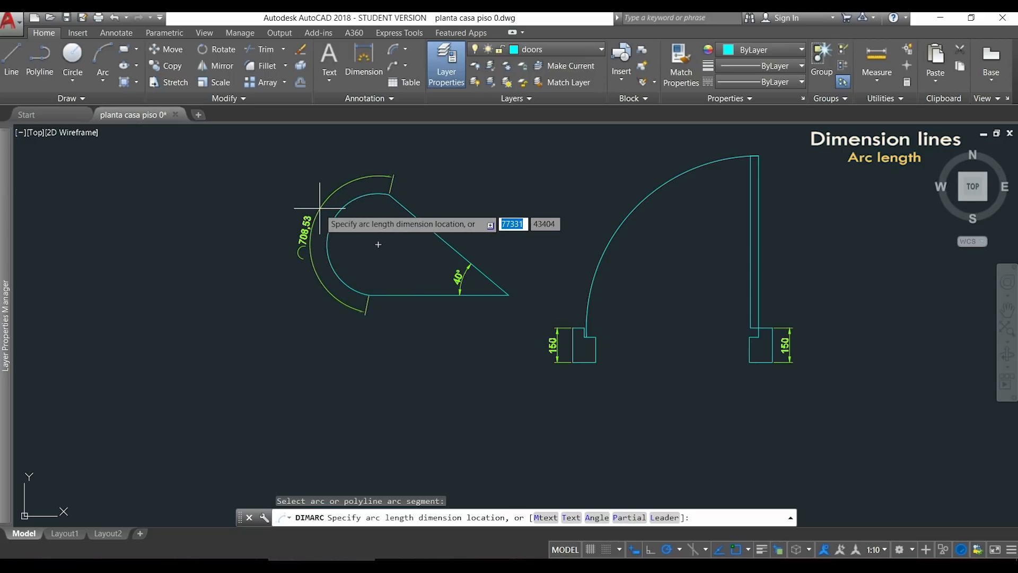
click(320, 208)
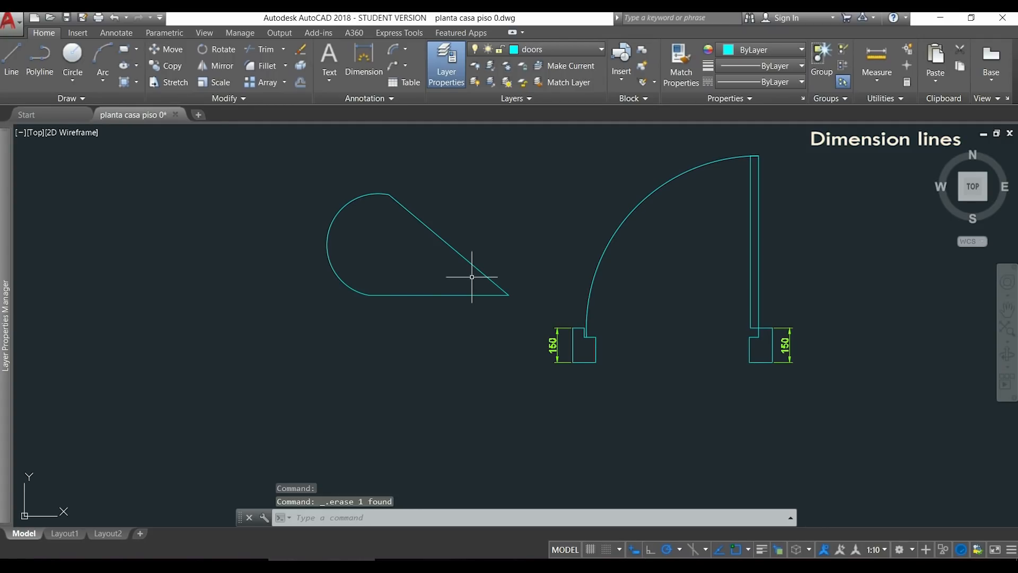
Add a radius dimension to the teardrop shape's arc, with its text inside the upper left of the curve.
click(405, 48)
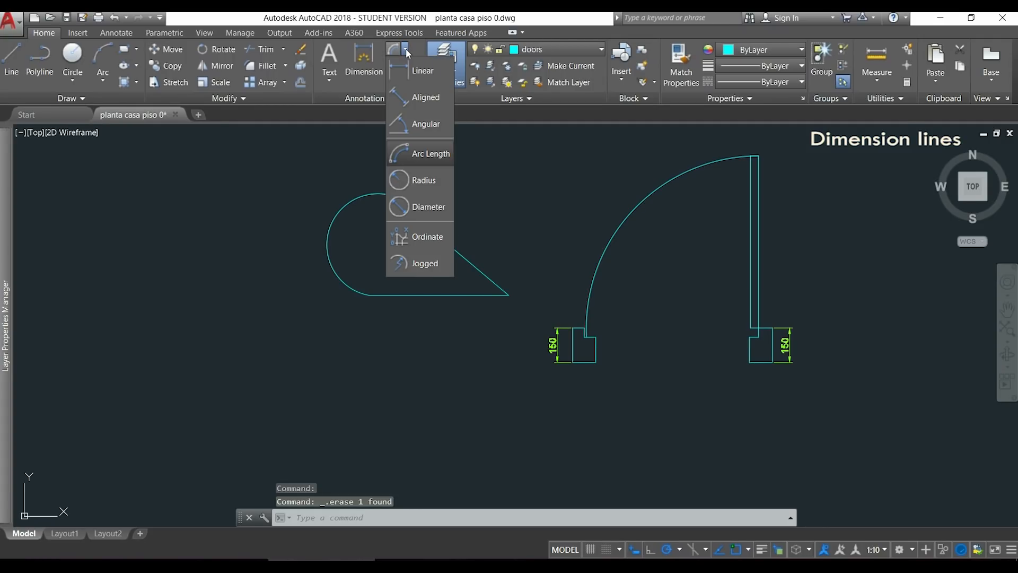
click(441, 180)
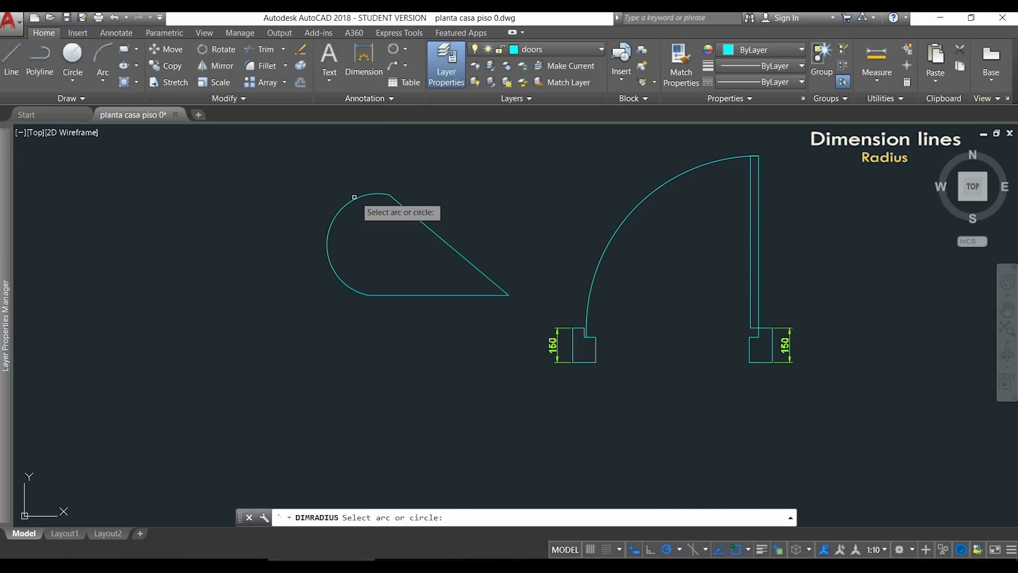
click(336, 213)
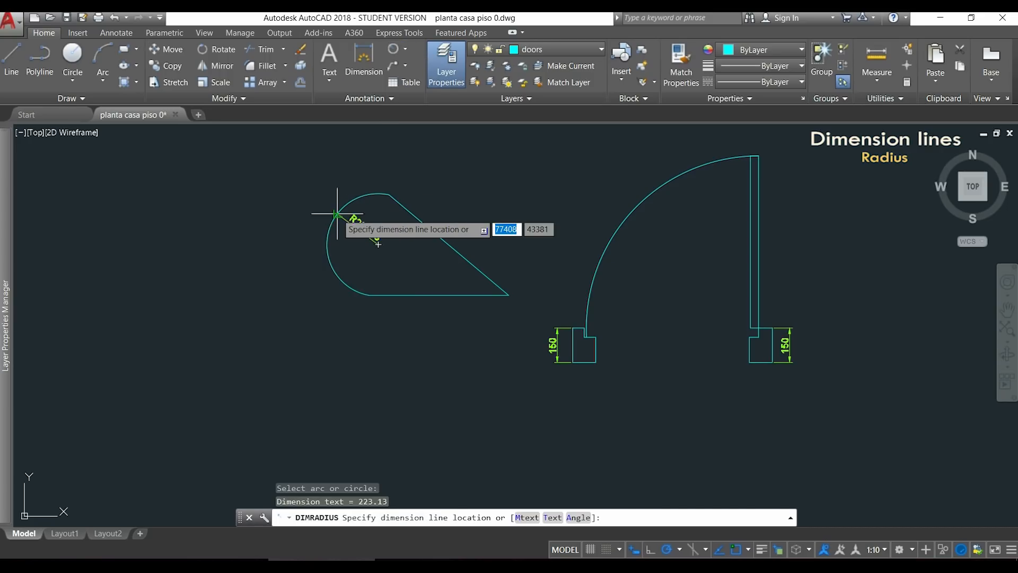
click(369, 239)
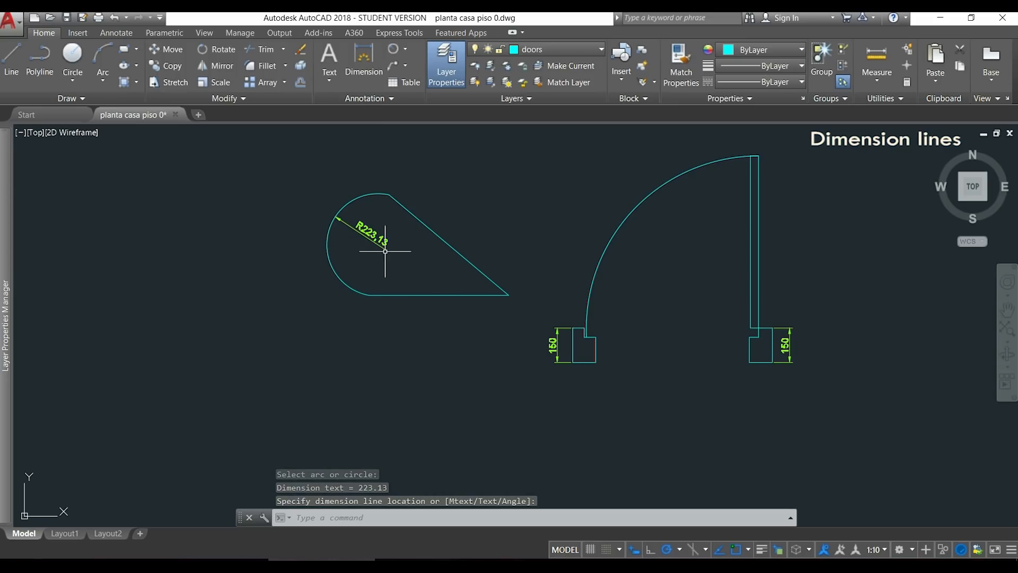
Add a diameter dimension inside the lower left of the teardrop shape's arc, and delete that dimension.
click(407, 51)
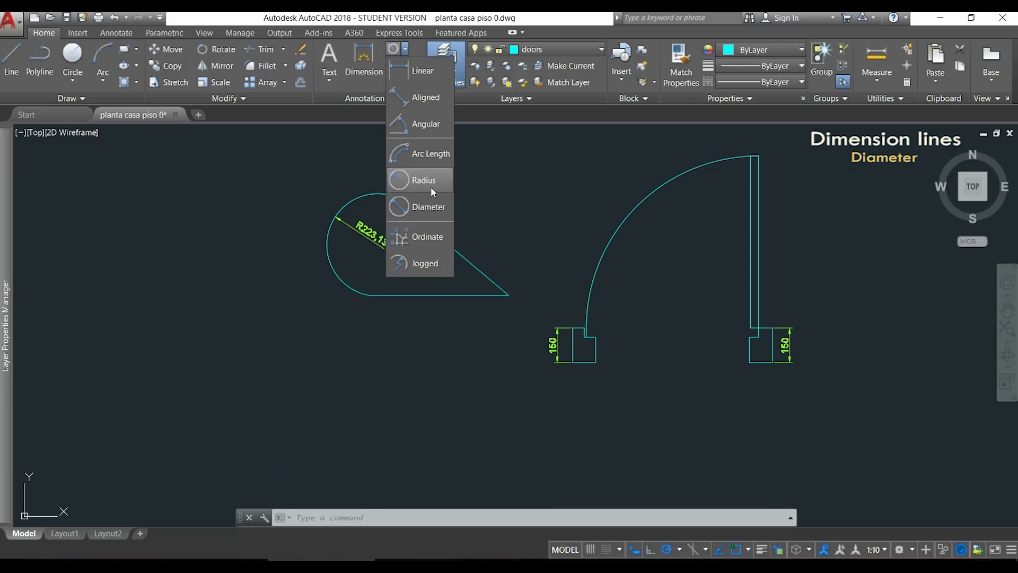
click(428, 206)
click(328, 253)
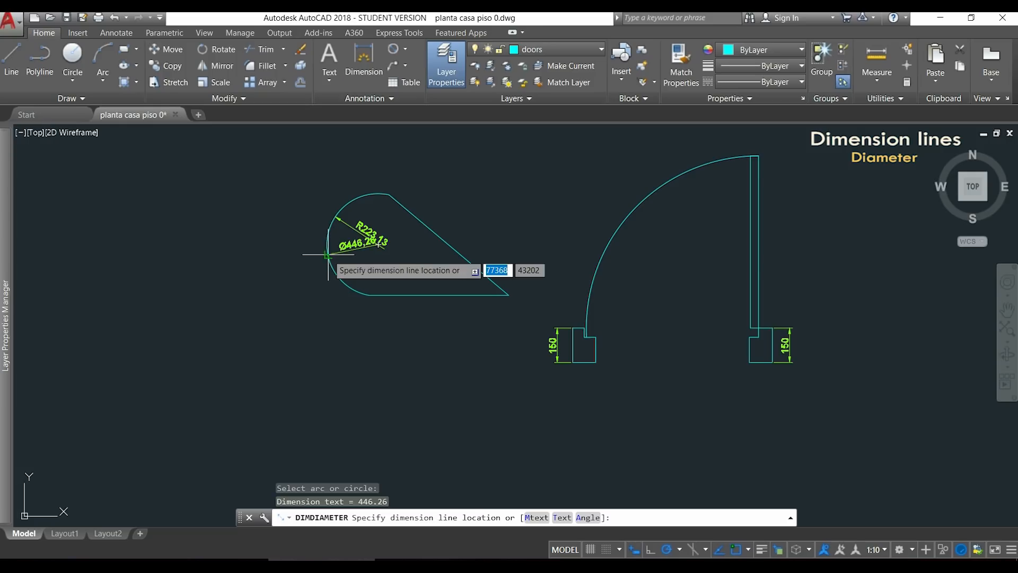
click(357, 265)
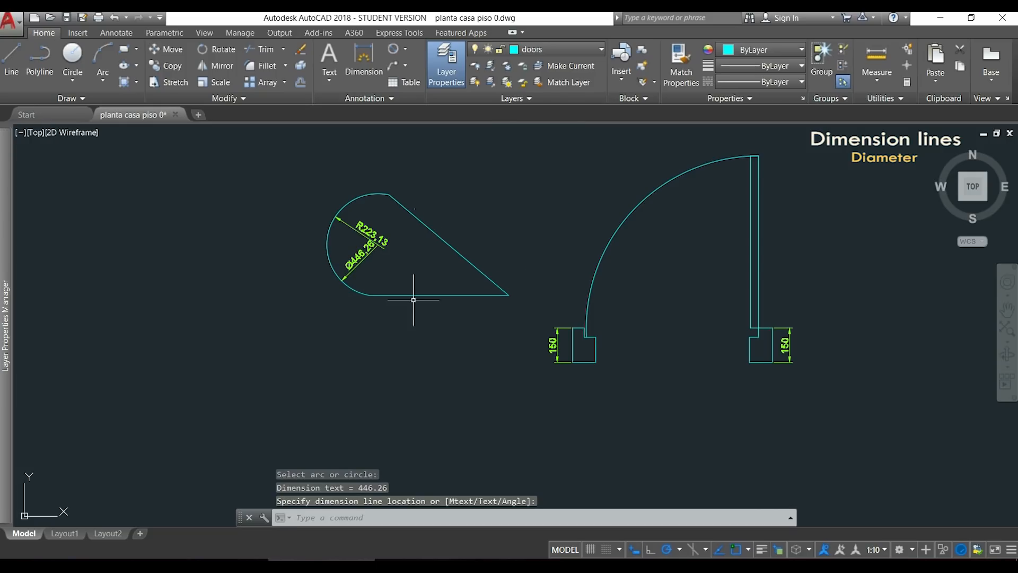
click(353, 262)
key(Delete)
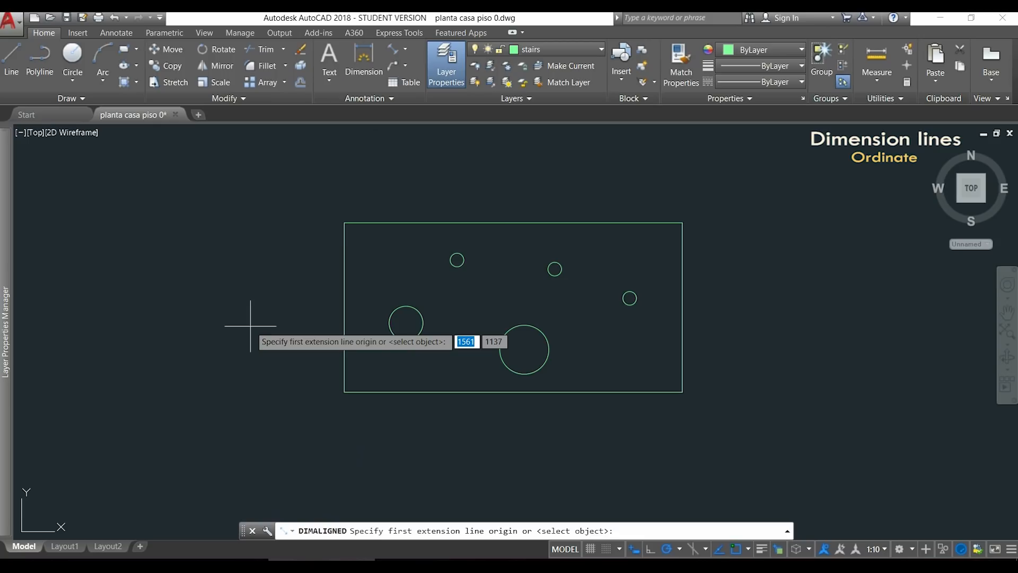
Leave the active aligned dimension command and move the UCS origin to the rectangle's lower-left corner.
key(Escape)
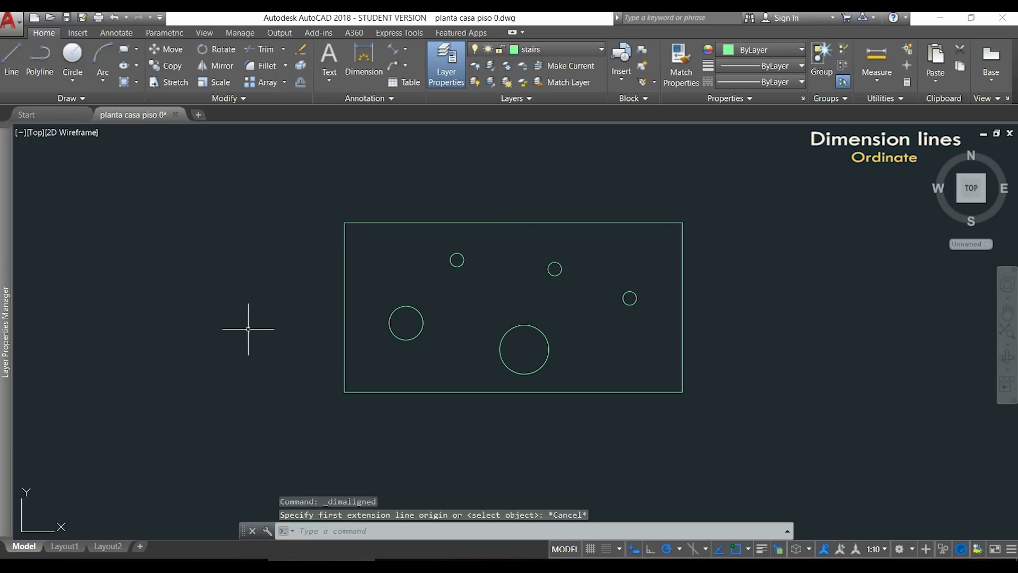
click(48, 531)
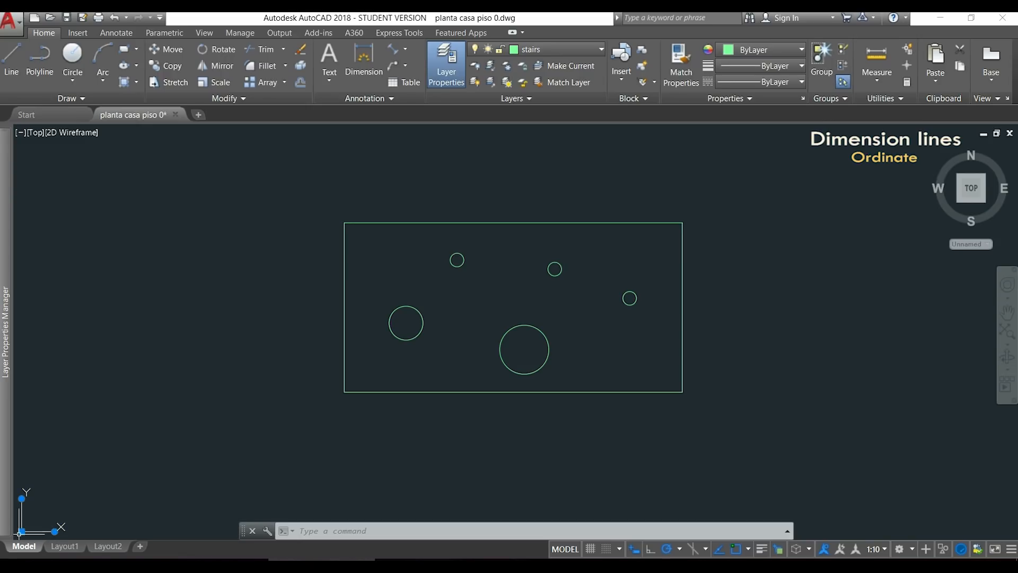
click(79, 508)
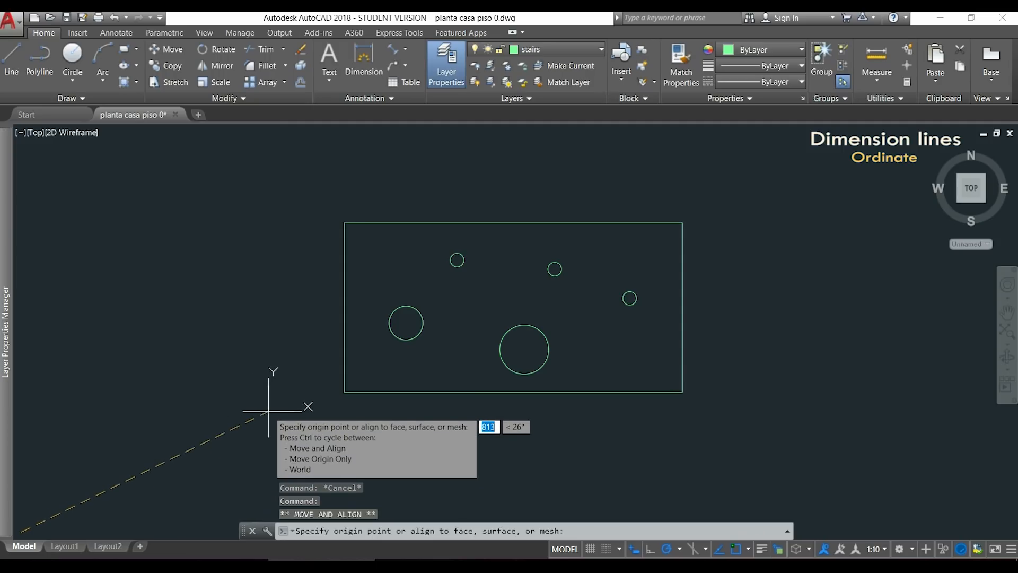
click(344, 392)
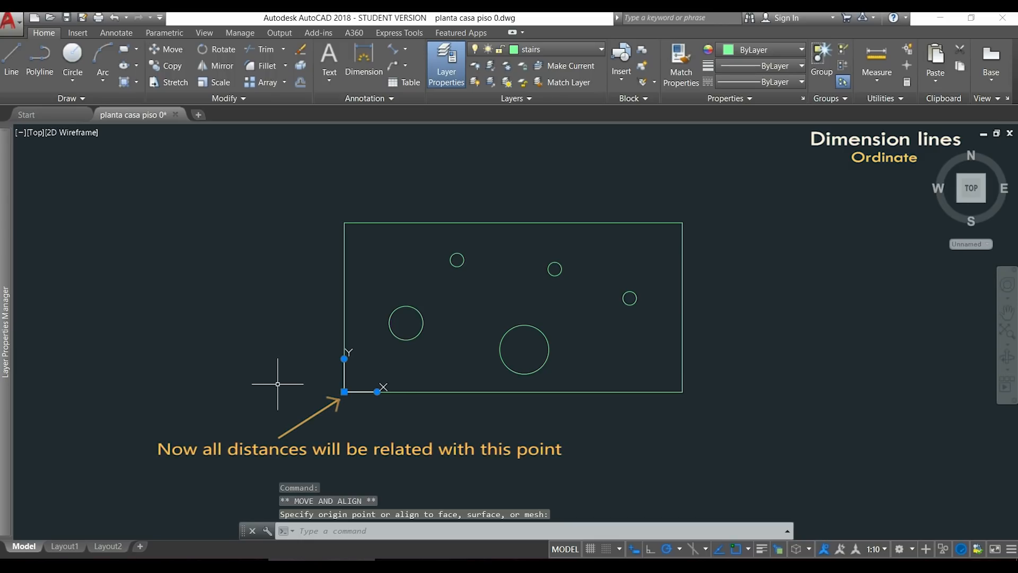
Add an X ordinate dimension from the leftmost circle's center straight down to the rectangle's bottom edge.
click(404, 49)
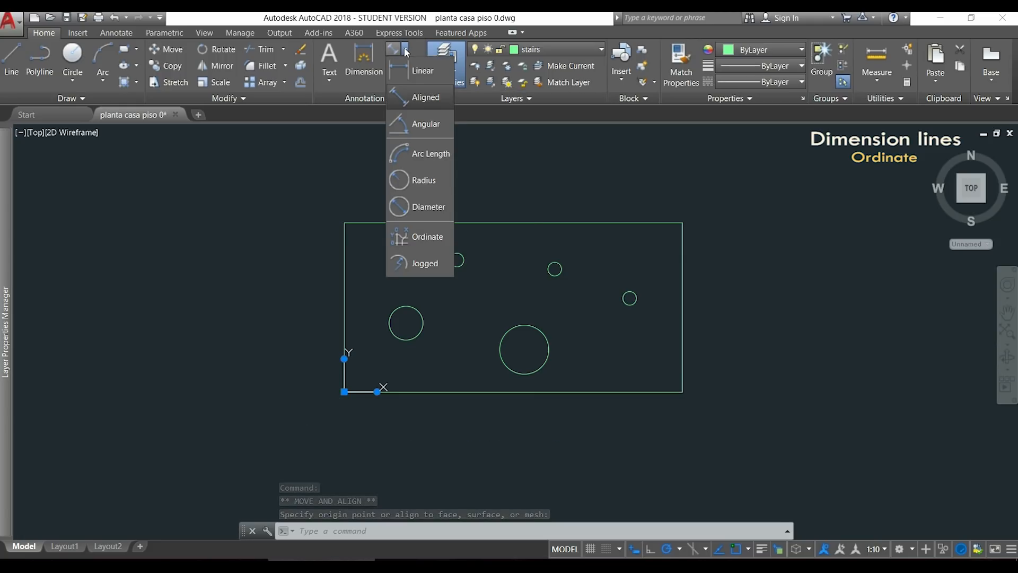
click(435, 238)
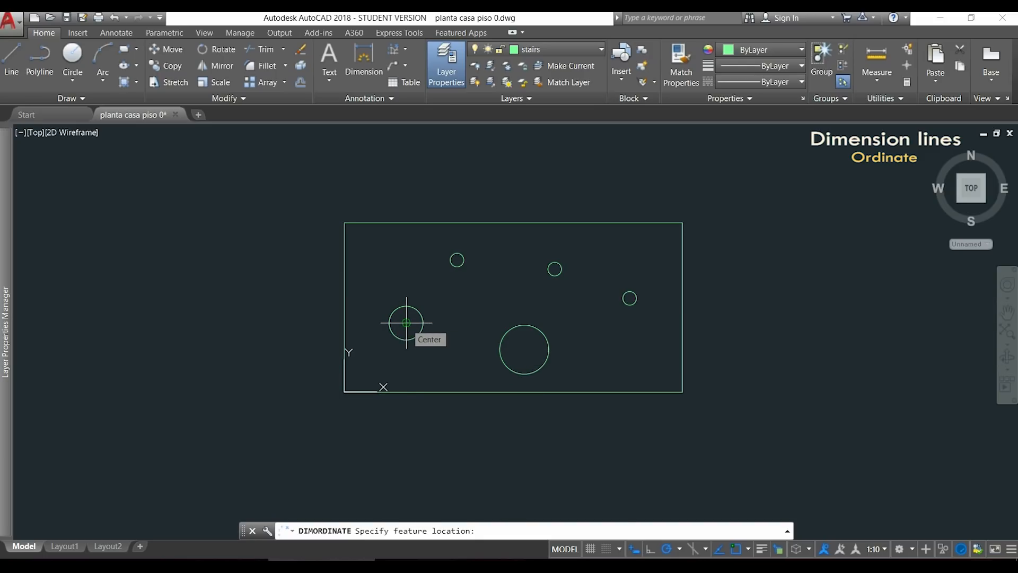
click(406, 322)
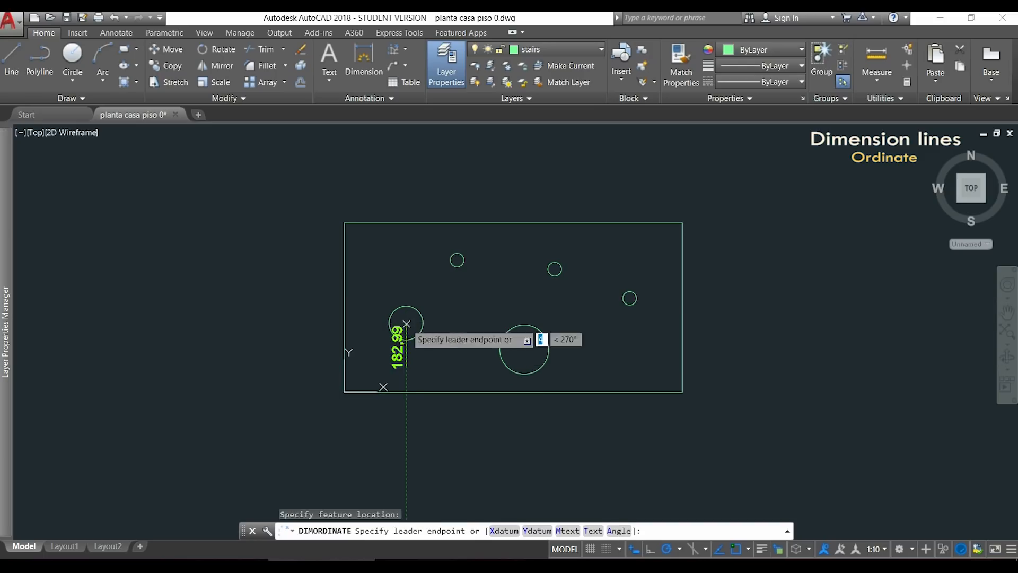
click(407, 393)
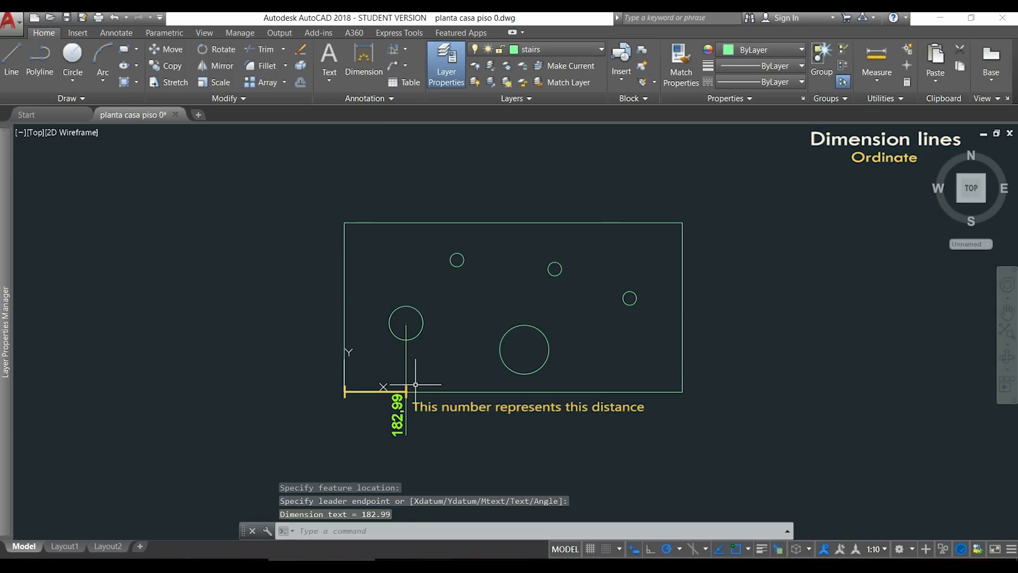
Add an X ordinate dimension from the upper-left small circle's center straight down to the rectangle's bottom edge.
key(Return)
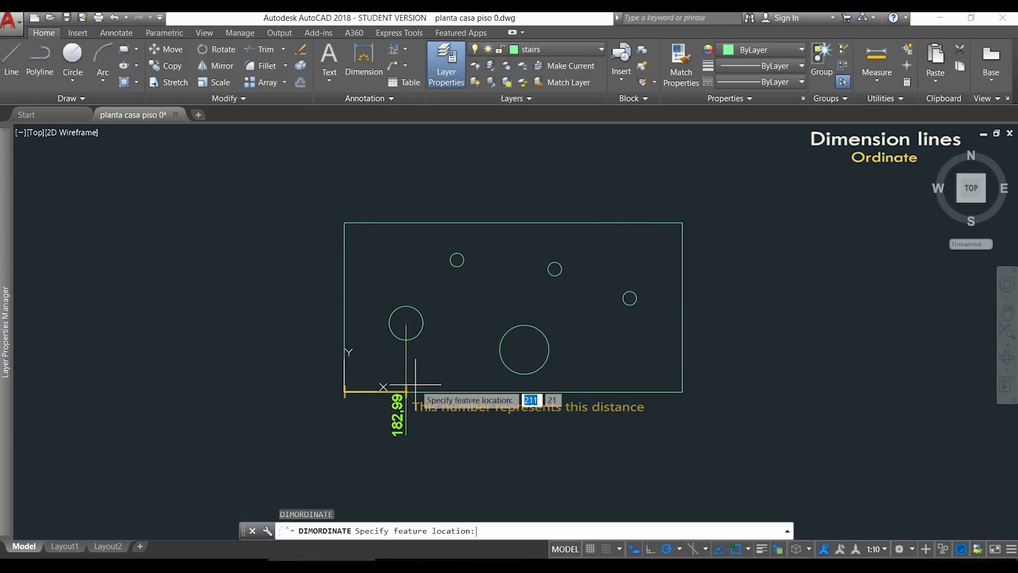
click(457, 260)
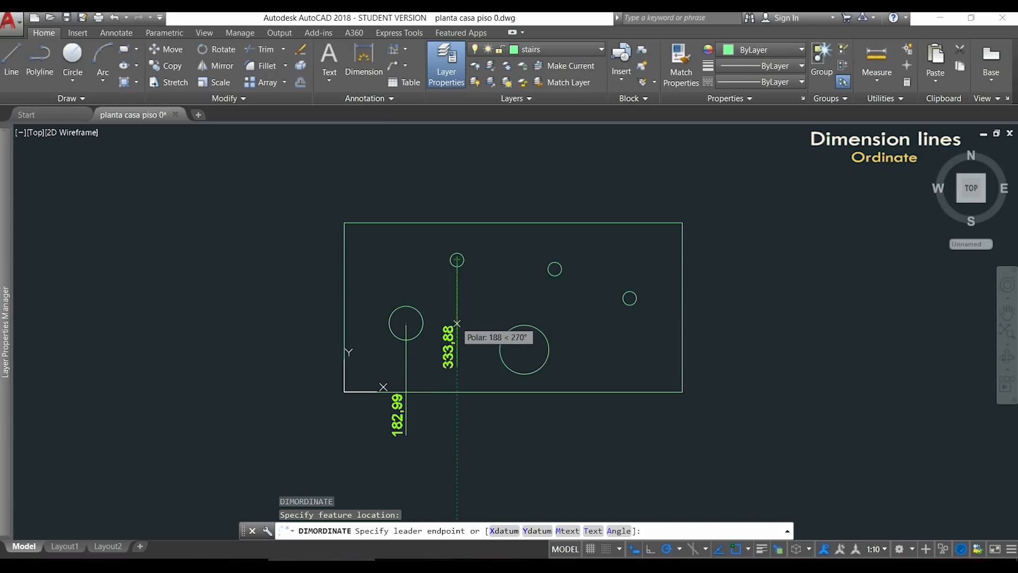
click(457, 394)
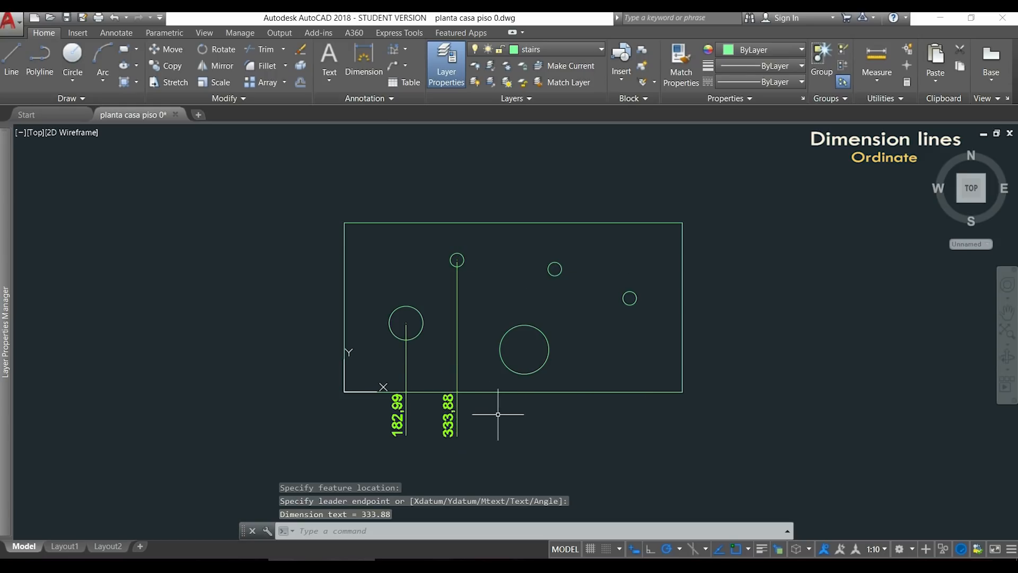
Add a Y ordinate dimension from the leftmost circle's center straight across to the rectangle's left edge.
key(Return)
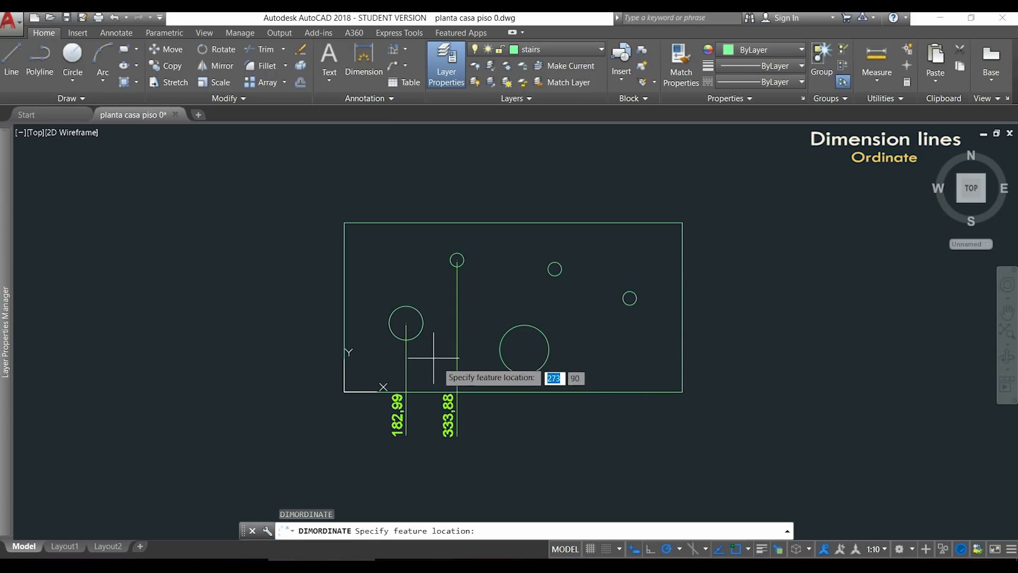
click(406, 322)
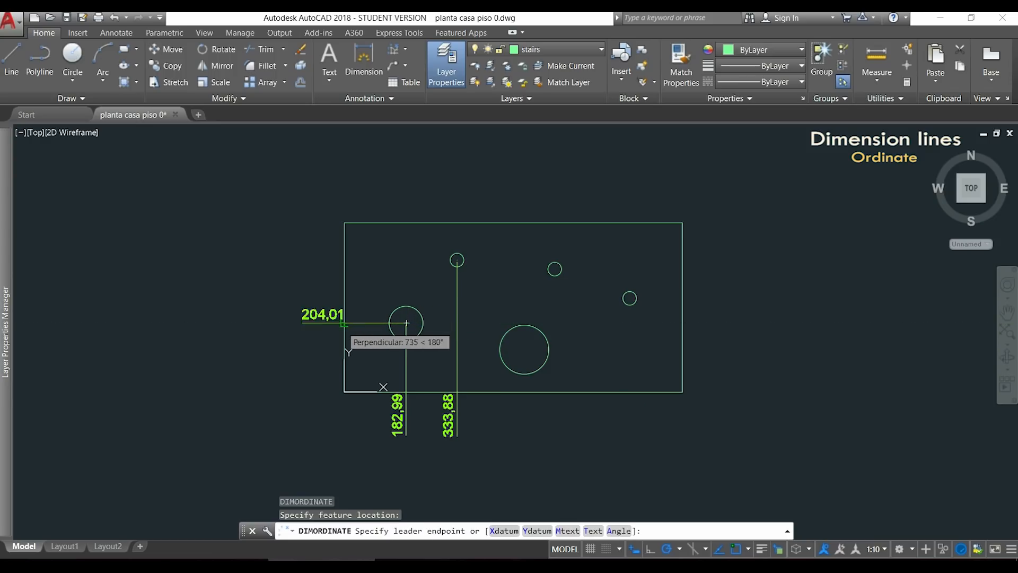
scroll(318, 318, up, 4)
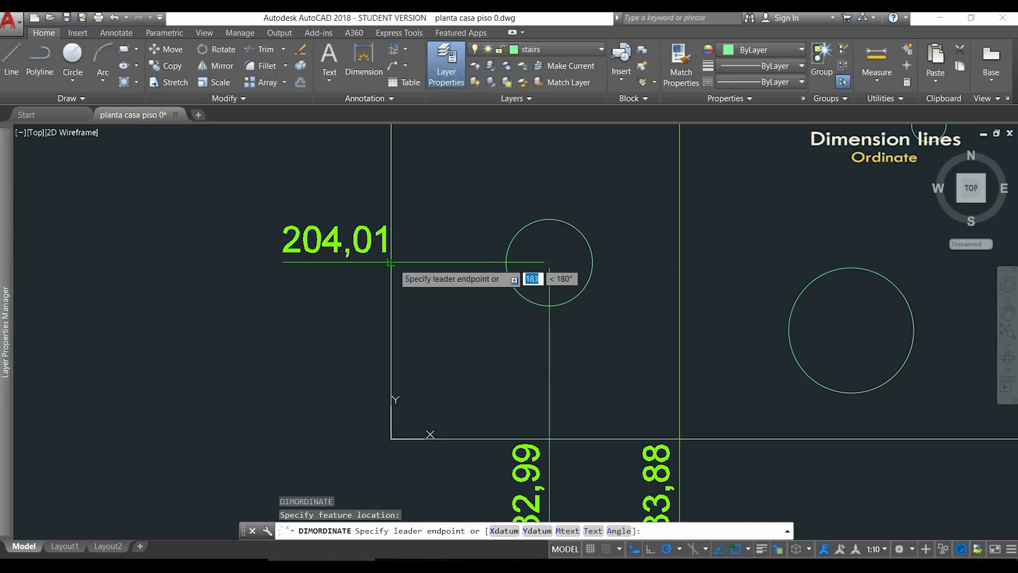
click(390, 262)
scroll(268, 316, down, 3)
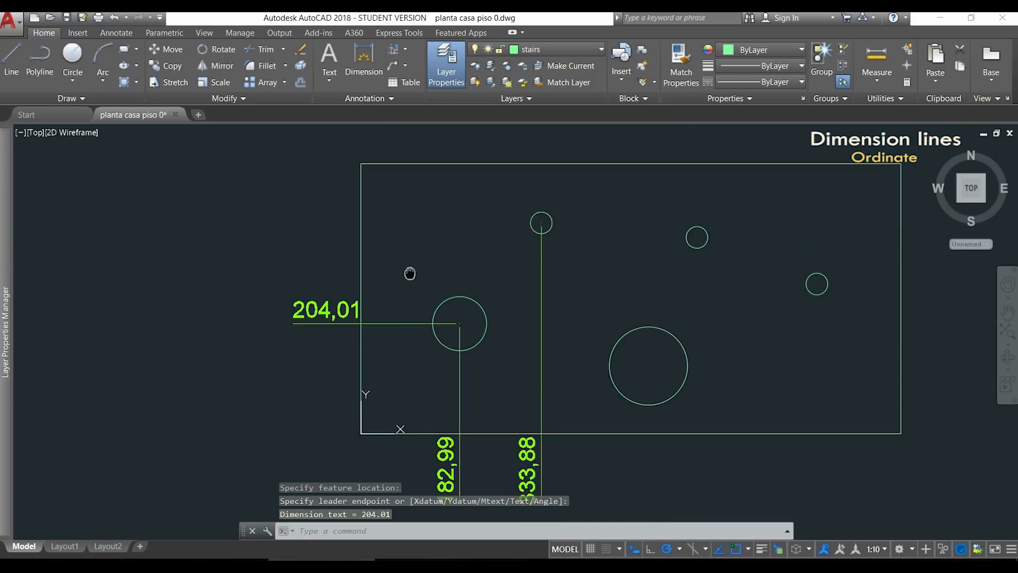
Add a Y ordinate dimension from the upper-left small circle's center straight across to the rectangle's left edge.
key(Return)
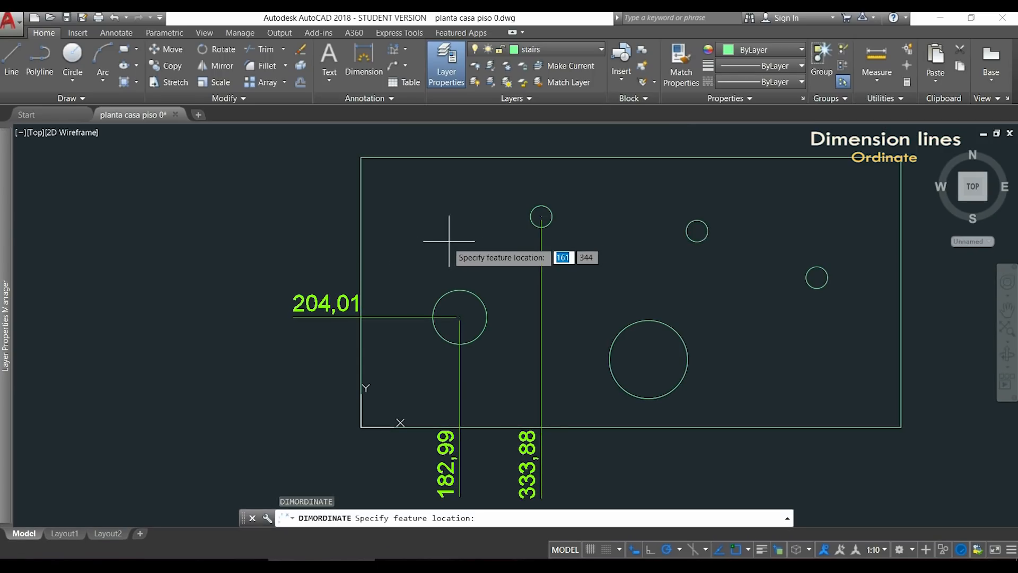
click(541, 216)
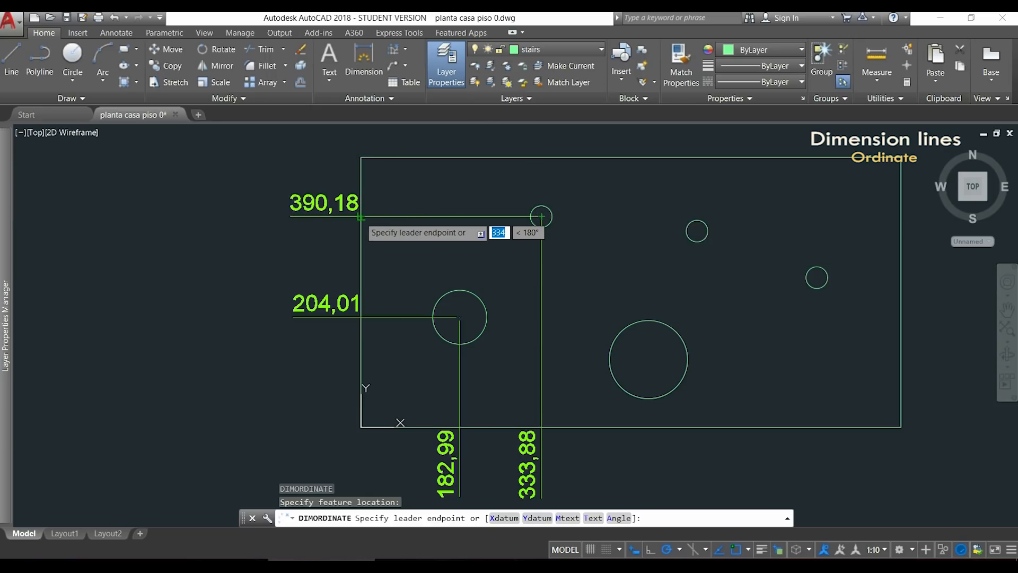
click(361, 216)
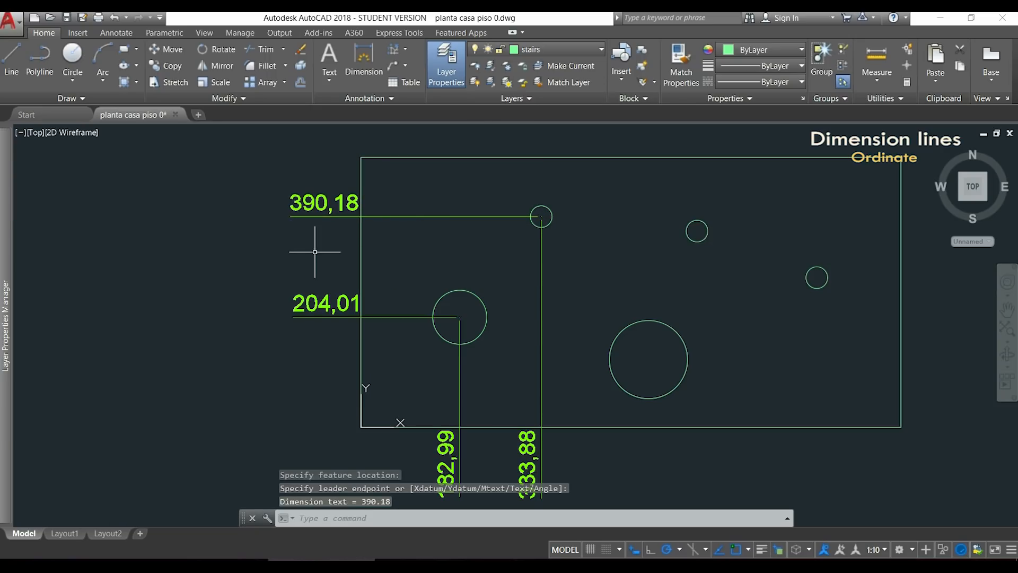
scroll(316, 259, down, 2)
scroll(841, 325, down, 2)
middle_drag(841, 326, 688, 328)
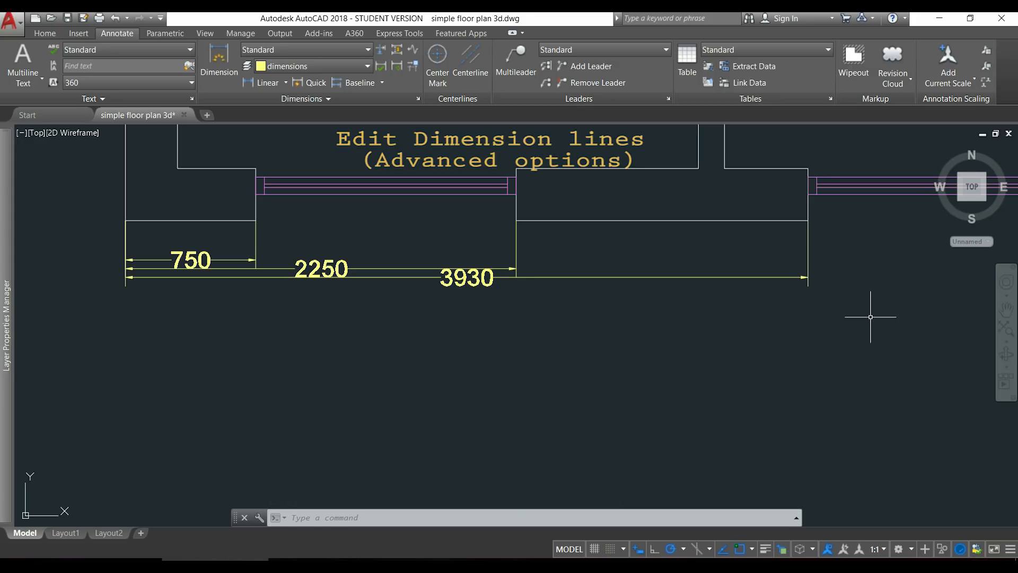
Open the Standard dimension style for modification in the simple floor plan drawing.
click(418, 98)
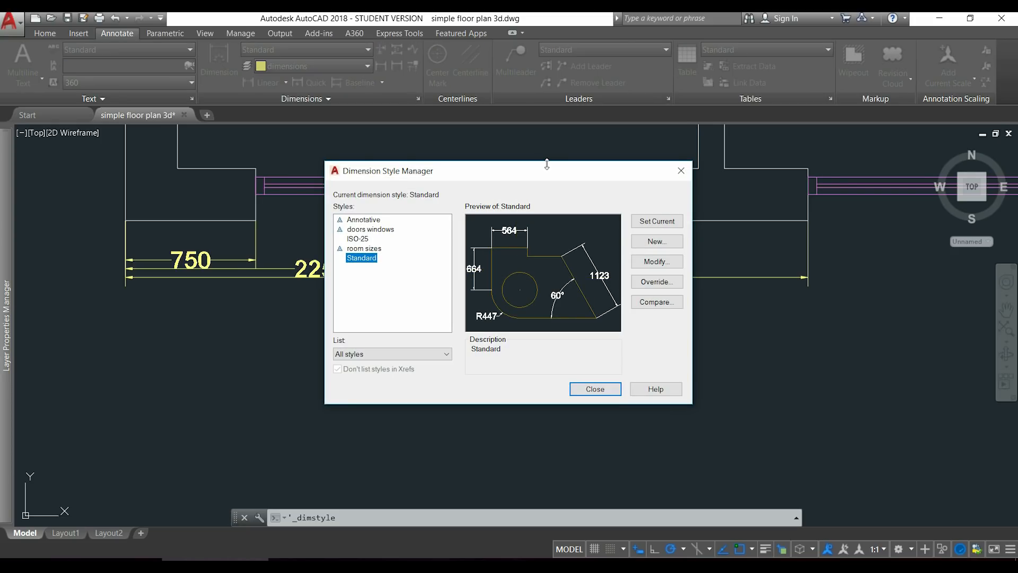
click(656, 261)
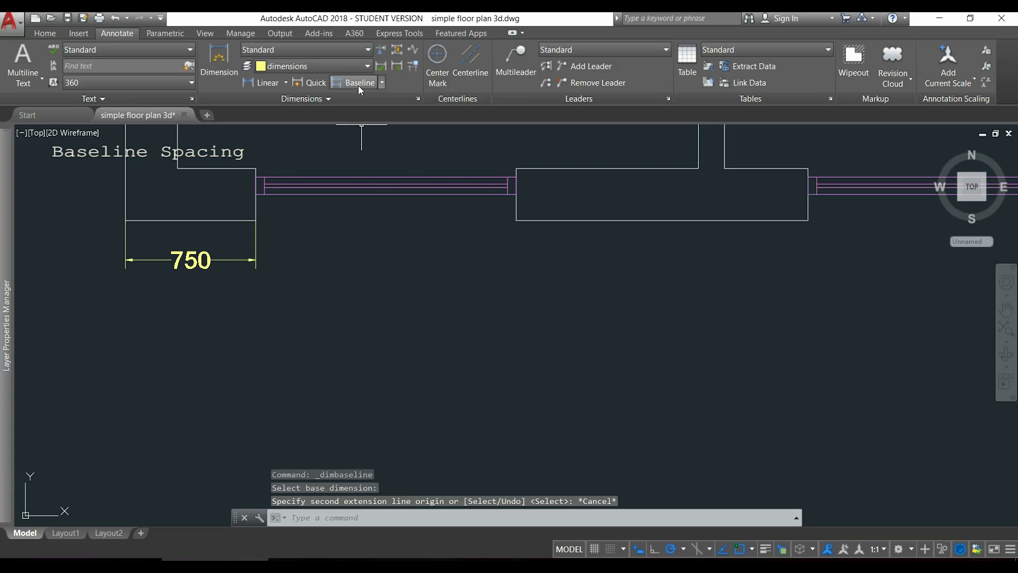
Add baseline dimensions from the 750 dimension to the lower-left and lower-right corners of the wall section beyond the window, and finish the command.
click(358, 84)
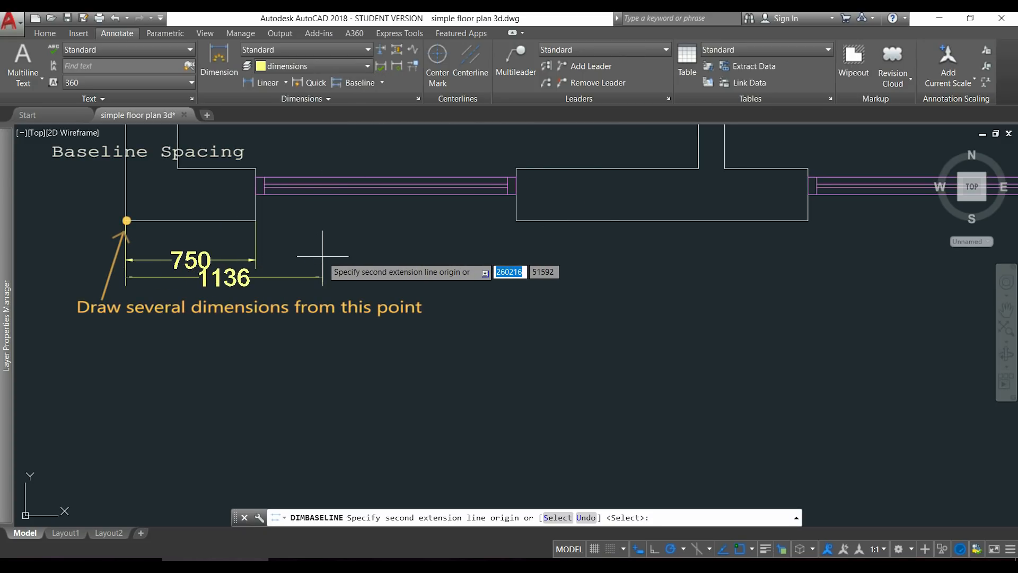
click(516, 220)
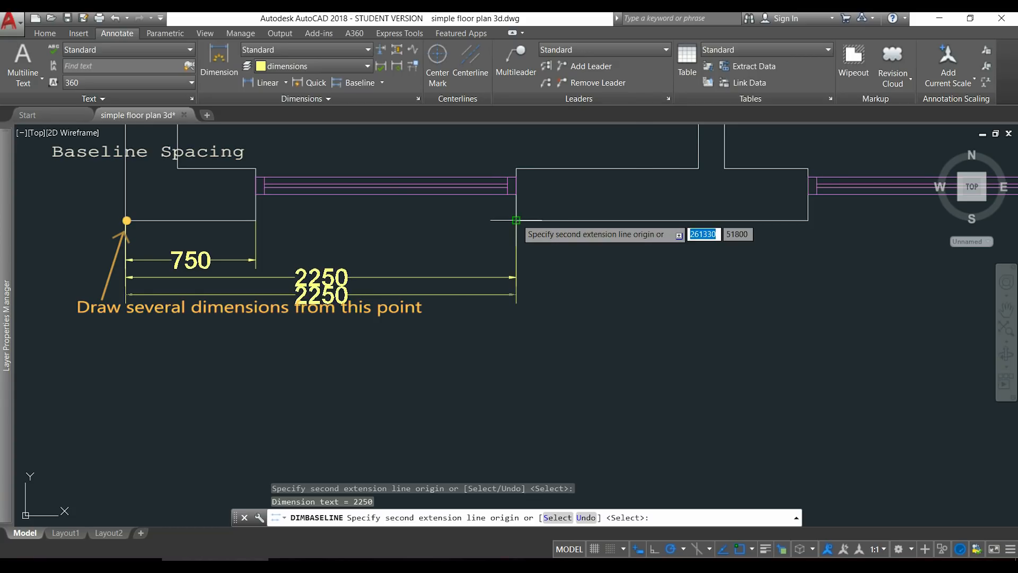
click(807, 220)
key(Escape)
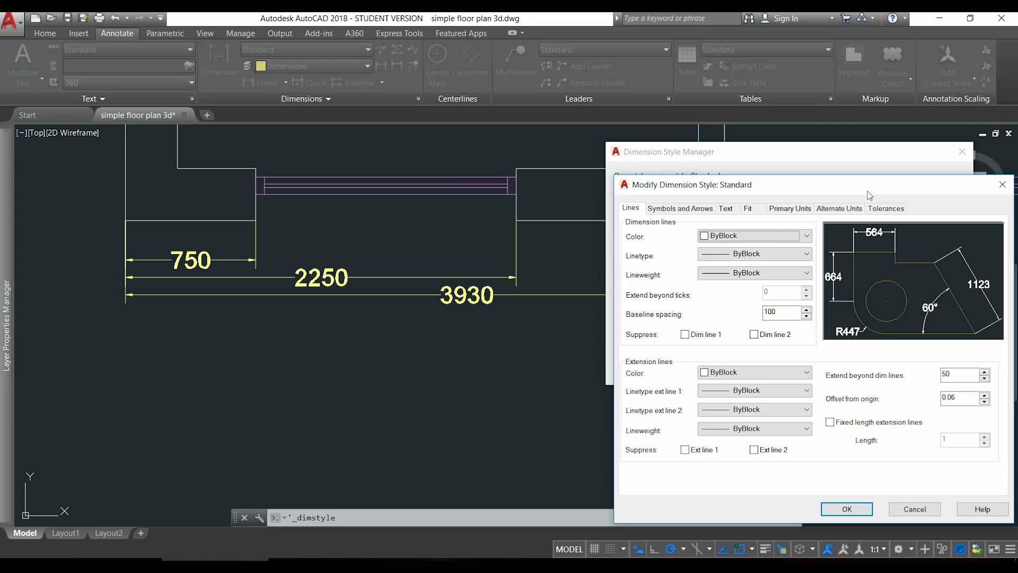
Try suppressing dimension line 1 and dimension line 2 in the Standard style, restoring the display of both.
click(685, 335)
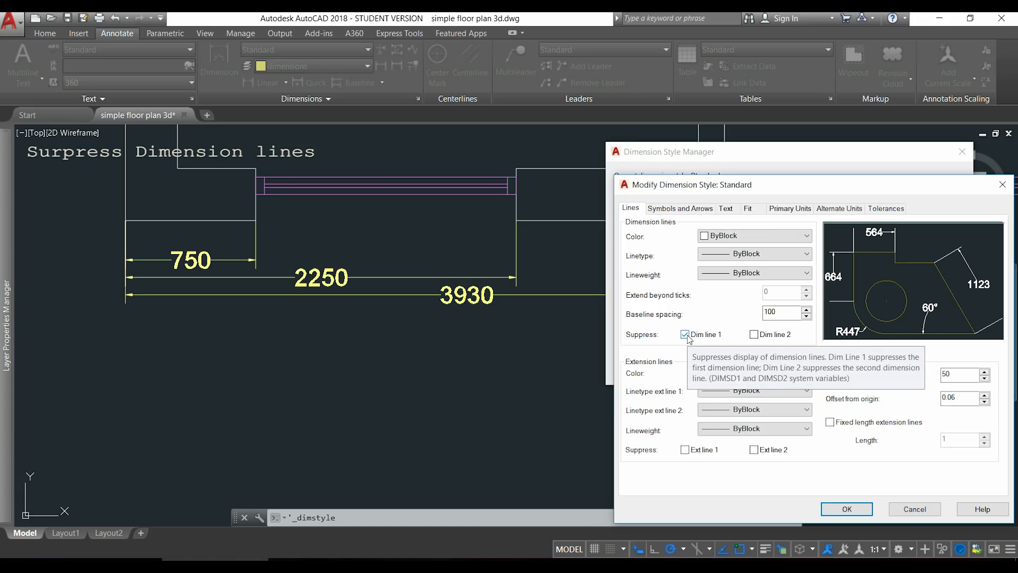
click(686, 335)
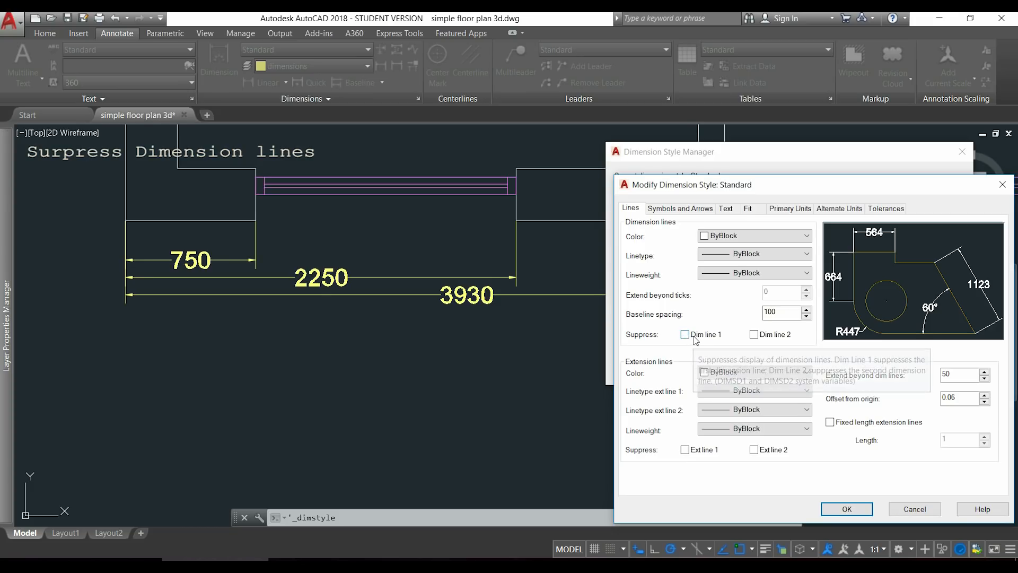
click(755, 336)
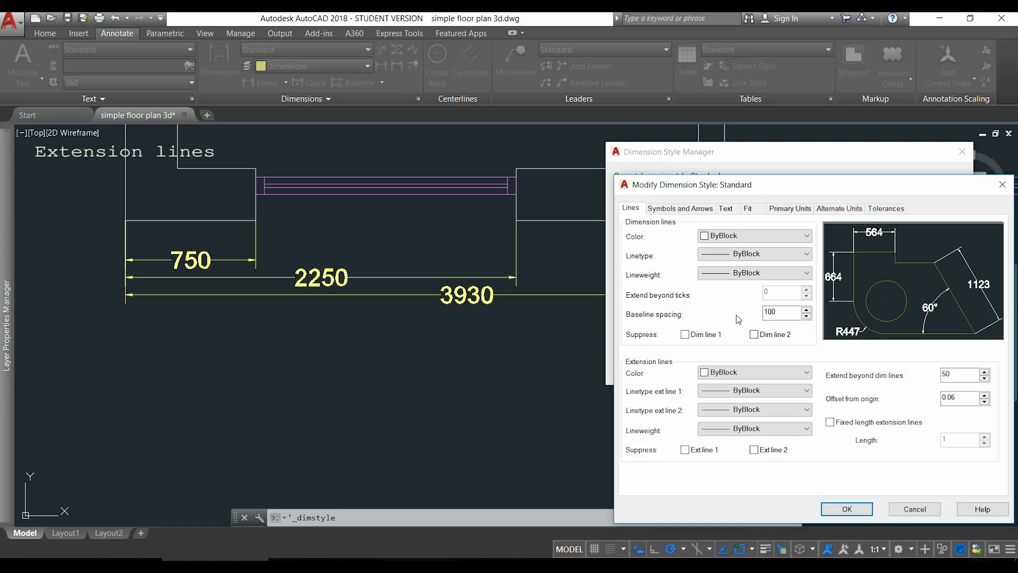
click(807, 373)
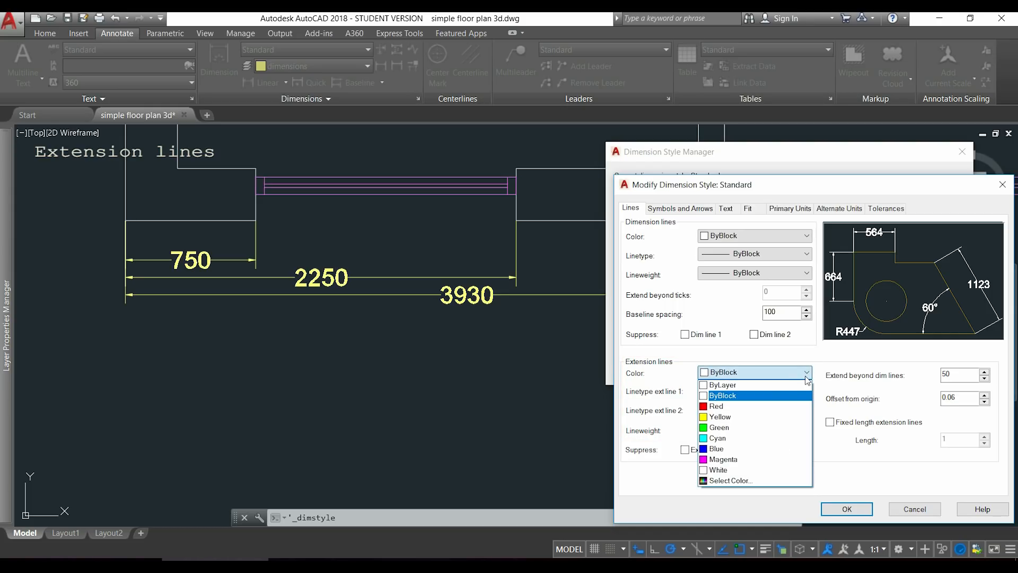
click(807, 375)
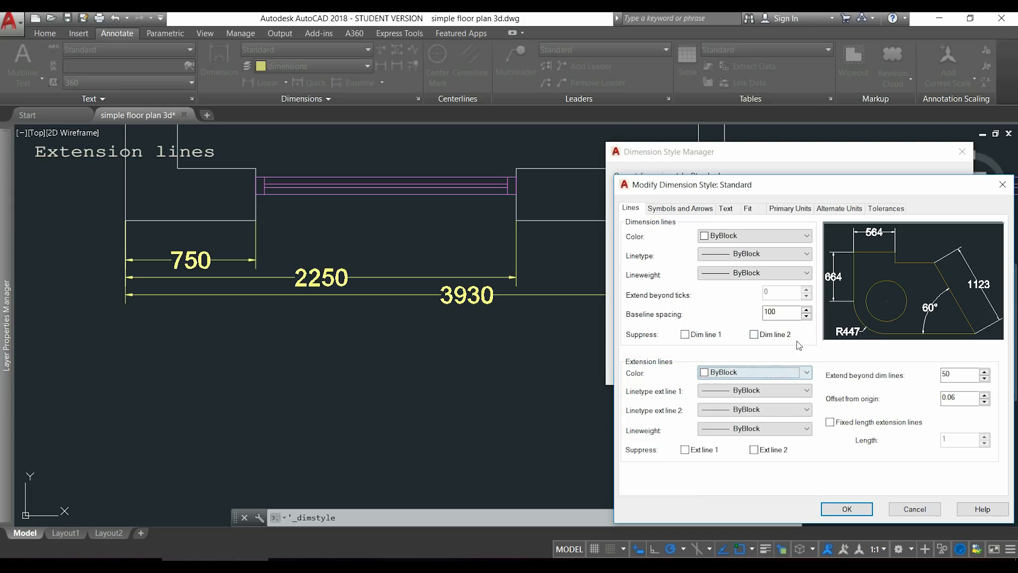
click(807, 391)
click(809, 393)
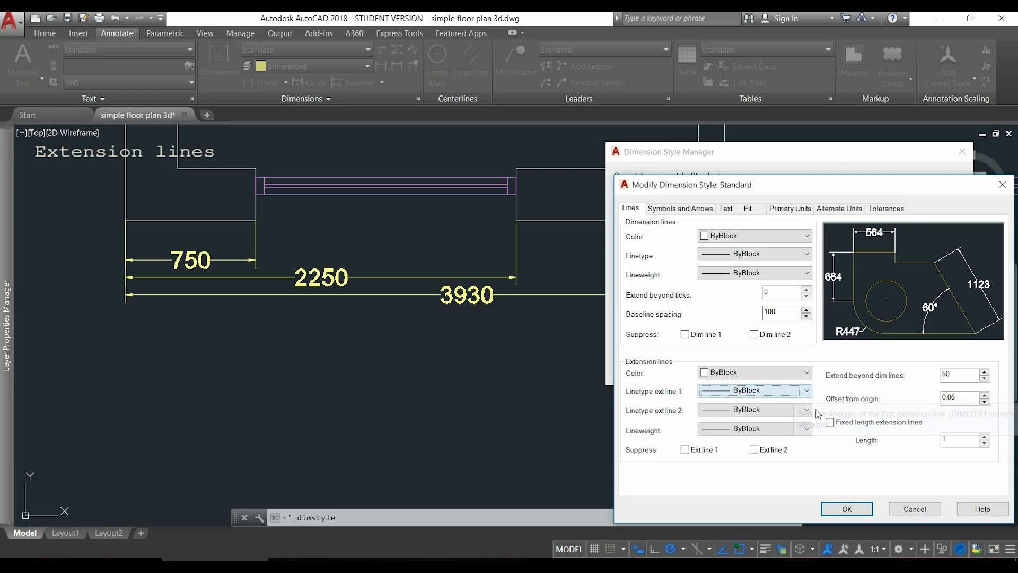
click(807, 429)
click(807, 430)
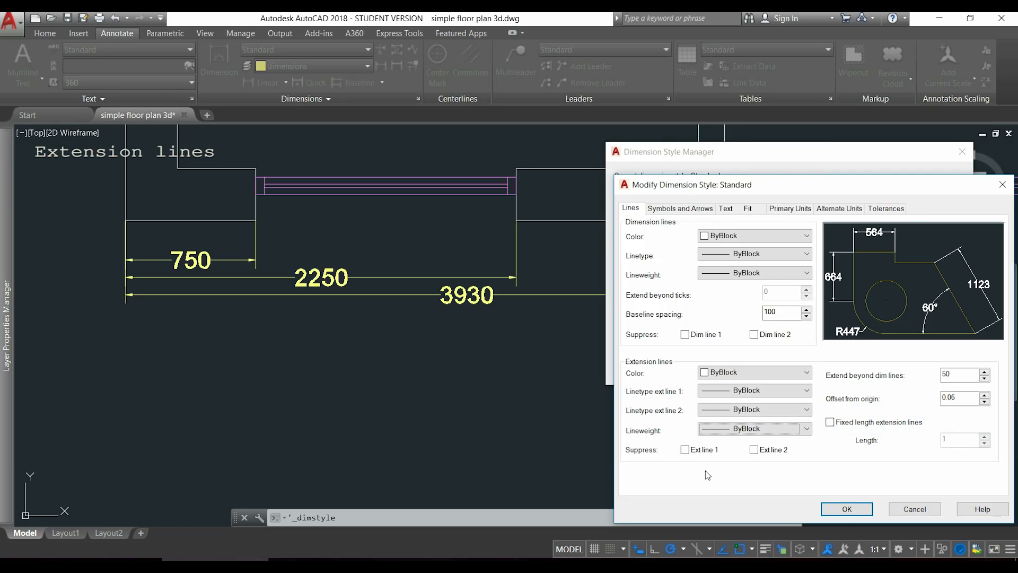
Try suppressing extension line 1 and extension line 2 in the Standard style, restoring the display of both.
click(684, 450)
click(689, 453)
click(754, 450)
click(754, 450)
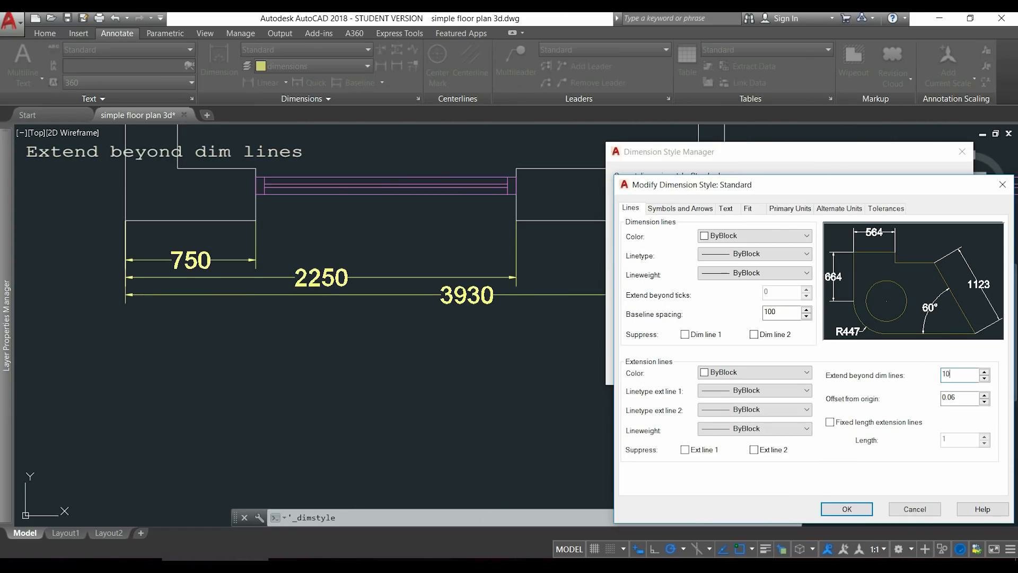
Apply an Extend beyond dim lines value of 100 to the Standard style and close the style manager.
click(847, 509)
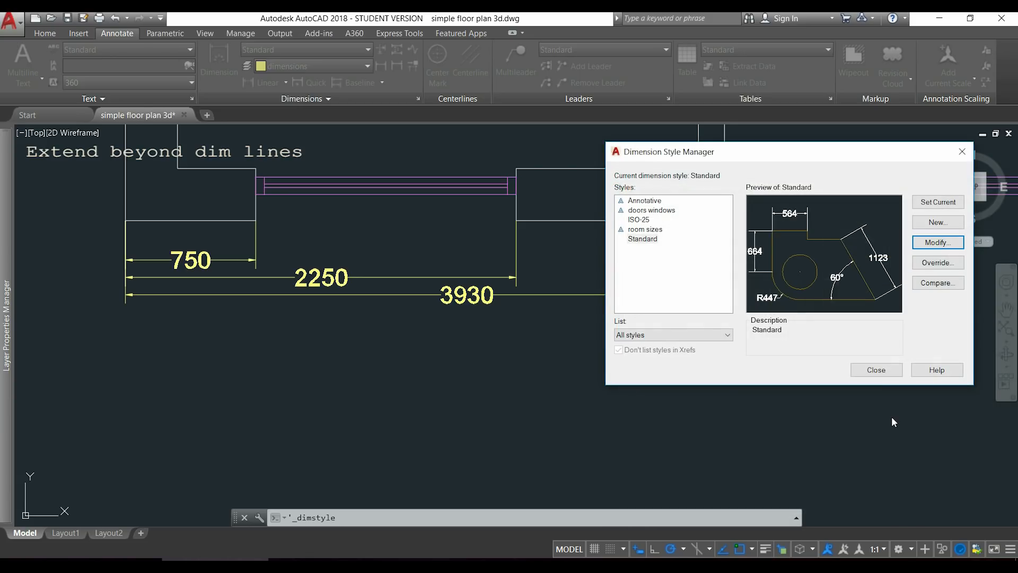
click(877, 370)
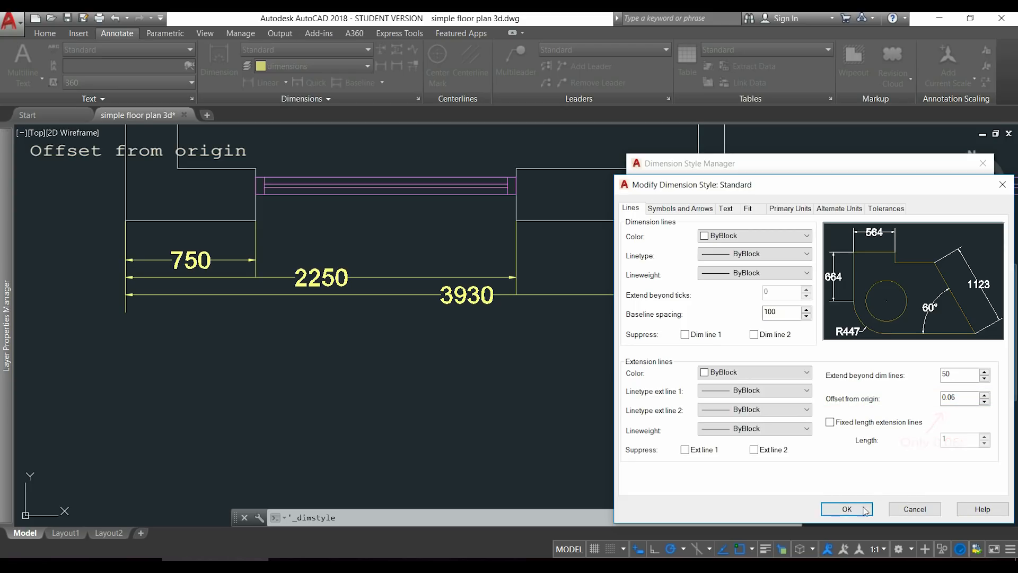
Set Extend beyond dim lines to 50 in the Standard style and apply it to the drawing.
click(847, 510)
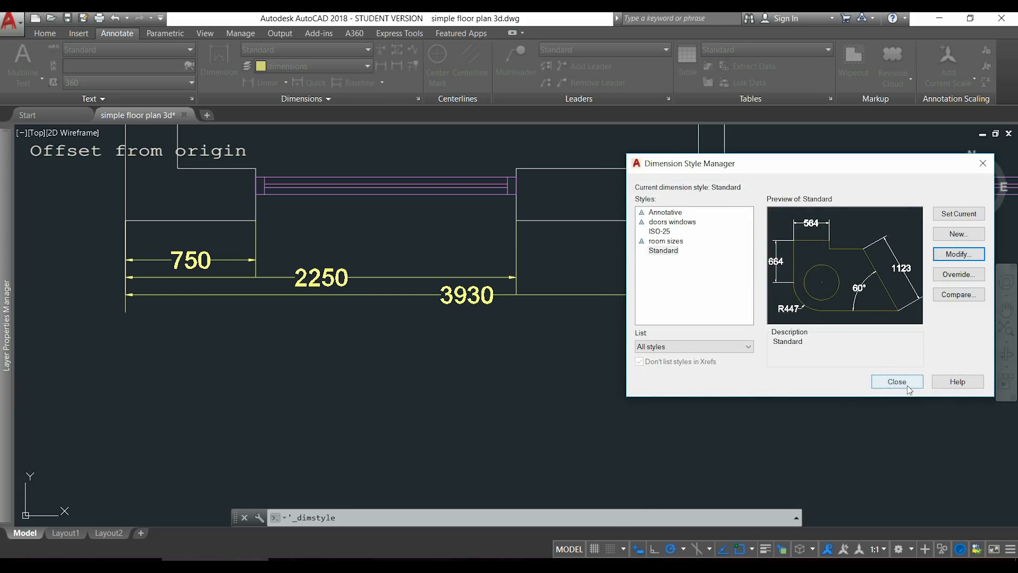
click(908, 384)
Set the Standard style's extension line Offset from origin to 50 and apply it to the drawing.
scroll(517, 218, up, 8)
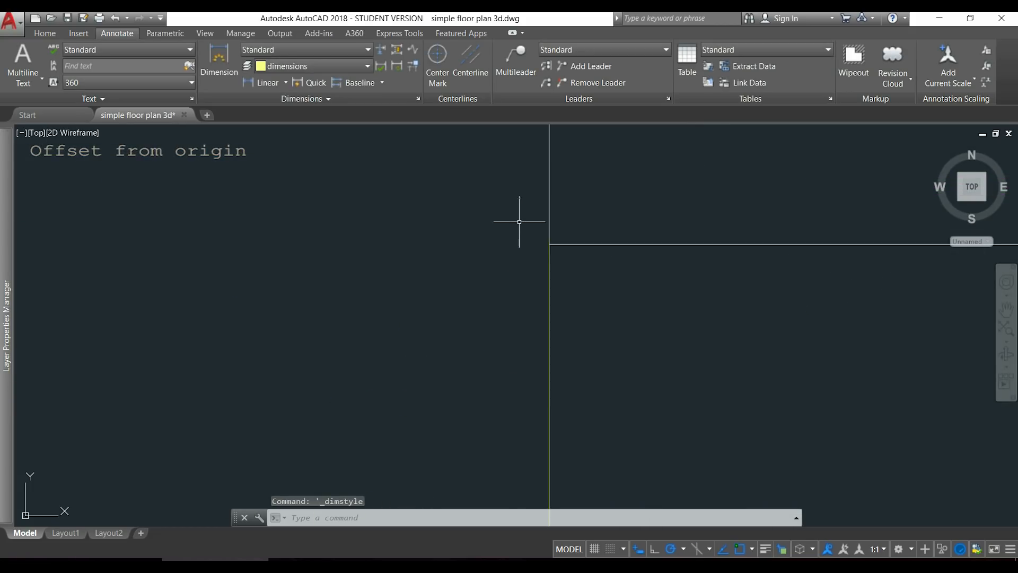
scroll(513, 281, up, 5)
scroll(489, 212, up, 4)
scroll(521, 239, down, 8)
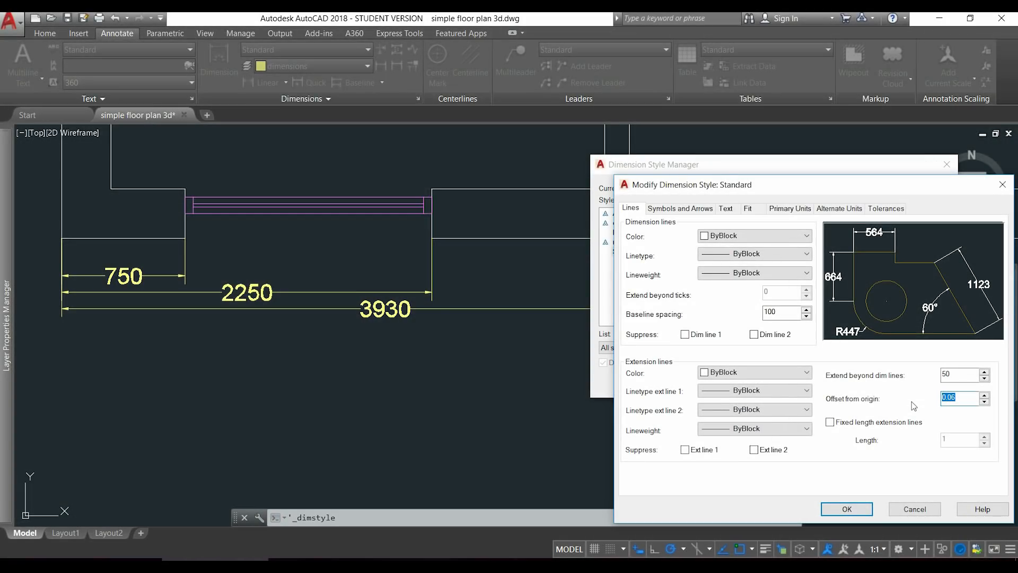
text(50)
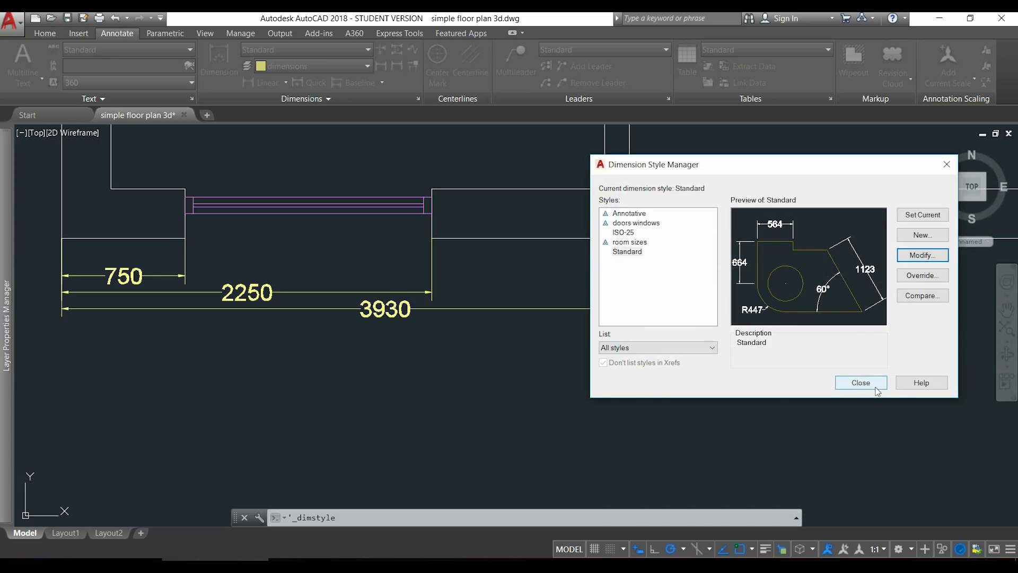
click(860, 382)
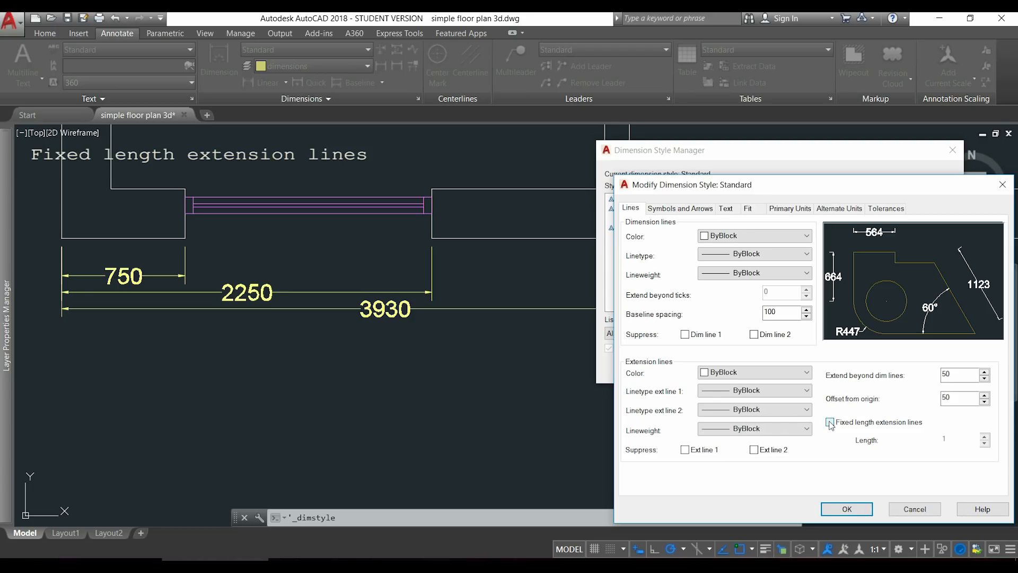
Enable fixed length extension lines with a length of 30 in the Standard style and apply the change.
click(830, 423)
key(Tab)
text(30)
click(848, 509)
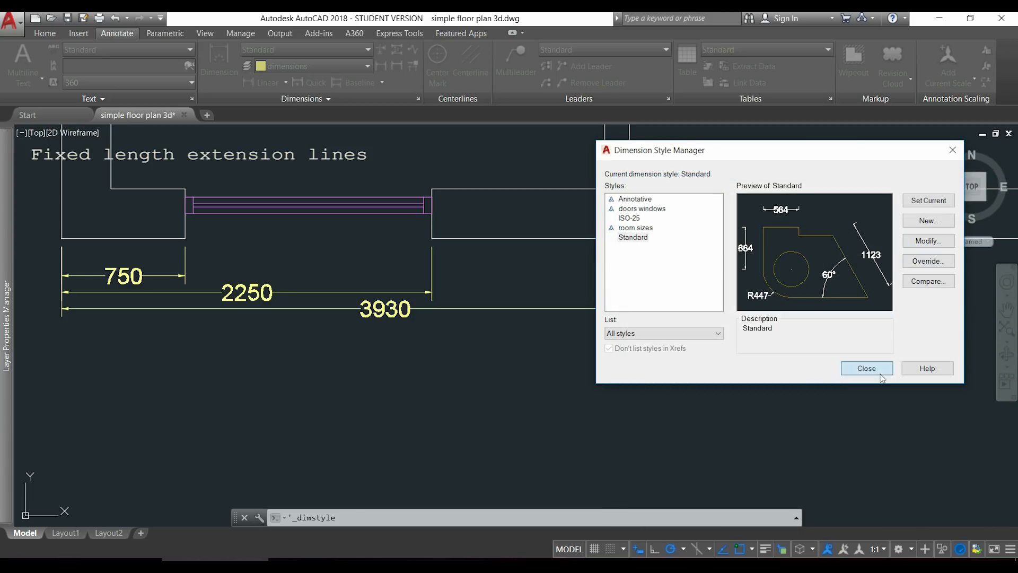
click(867, 368)
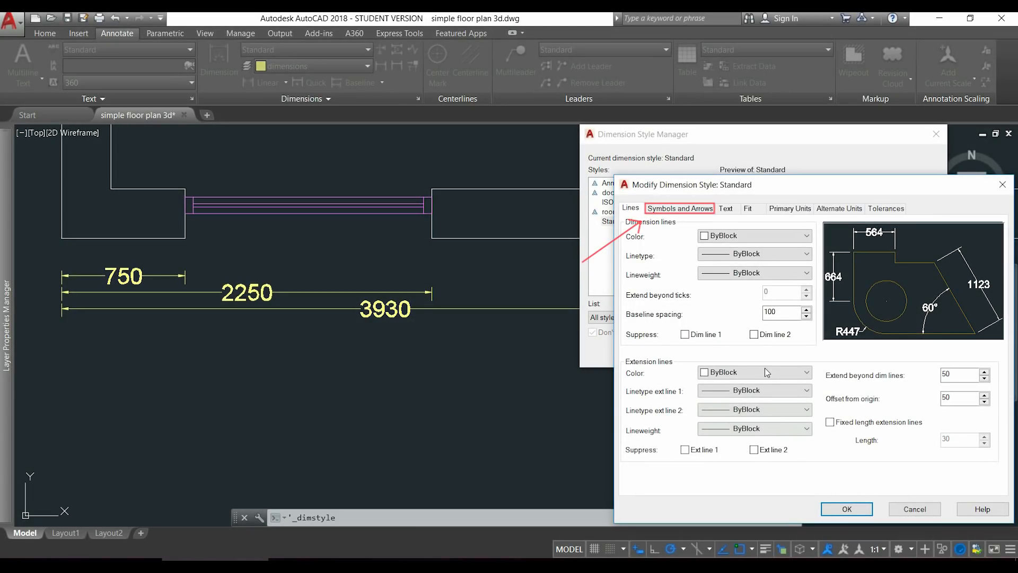
Set the Standard style's first arrowhead to Origin indicator.
click(680, 208)
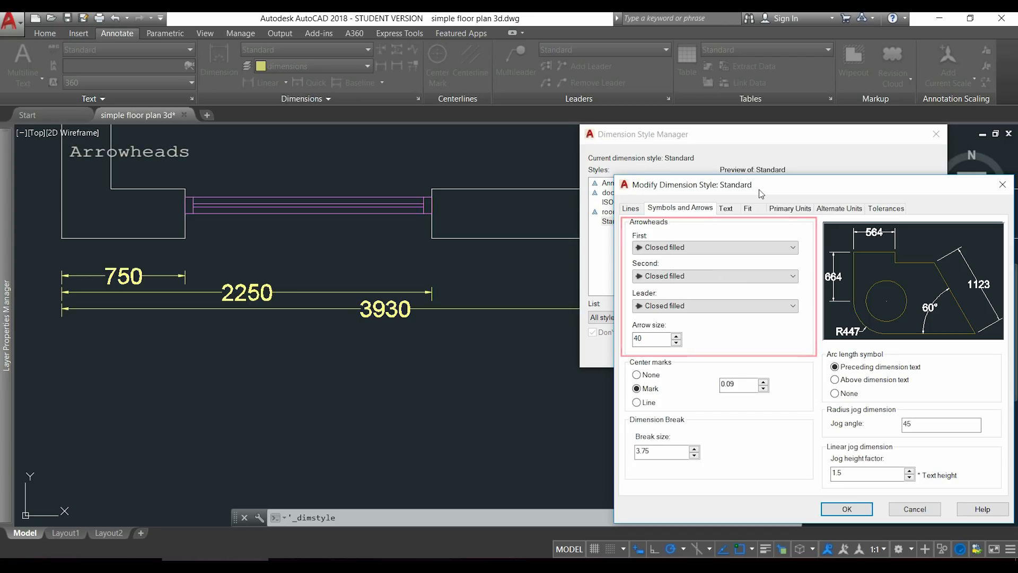
click(793, 248)
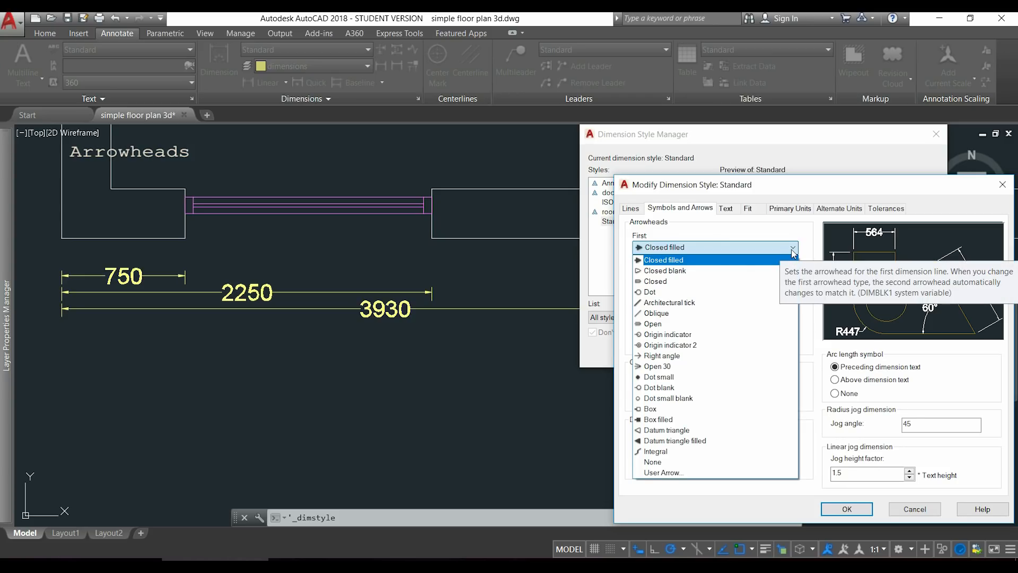
click(793, 248)
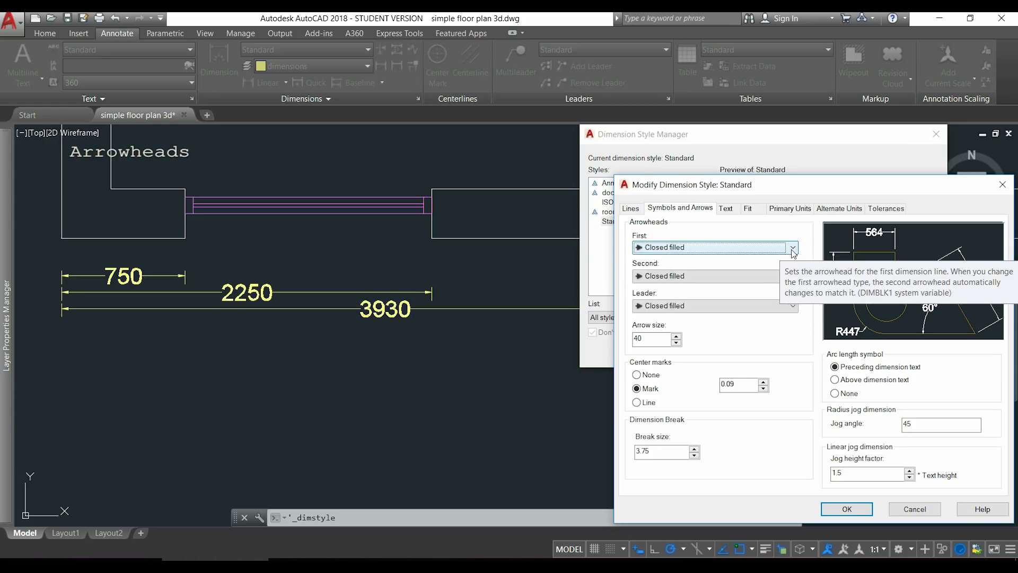
click(793, 248)
click(777, 295)
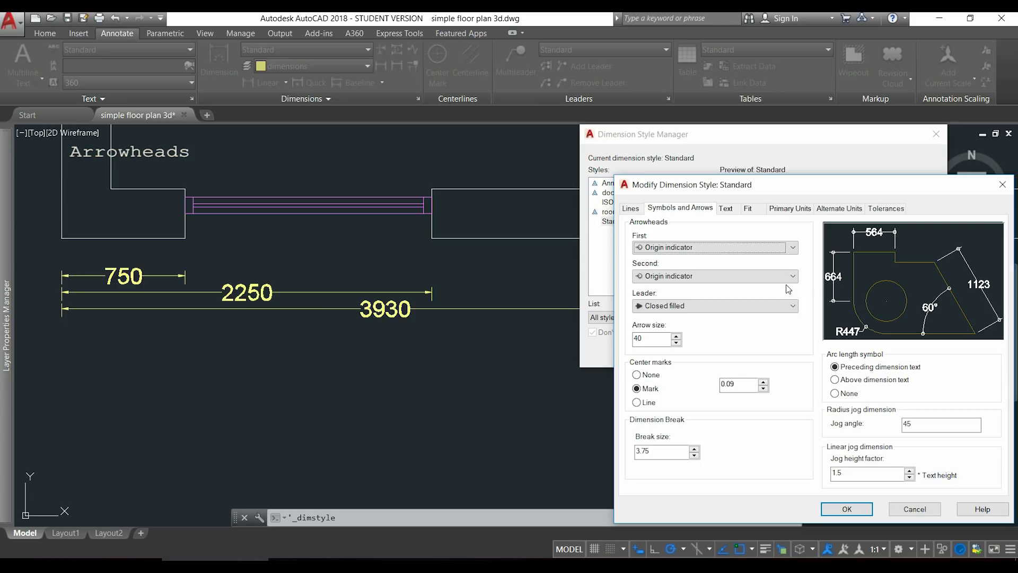
Set the Standard style's second arrowhead to Oblique and apply the change to the drawing.
click(791, 276)
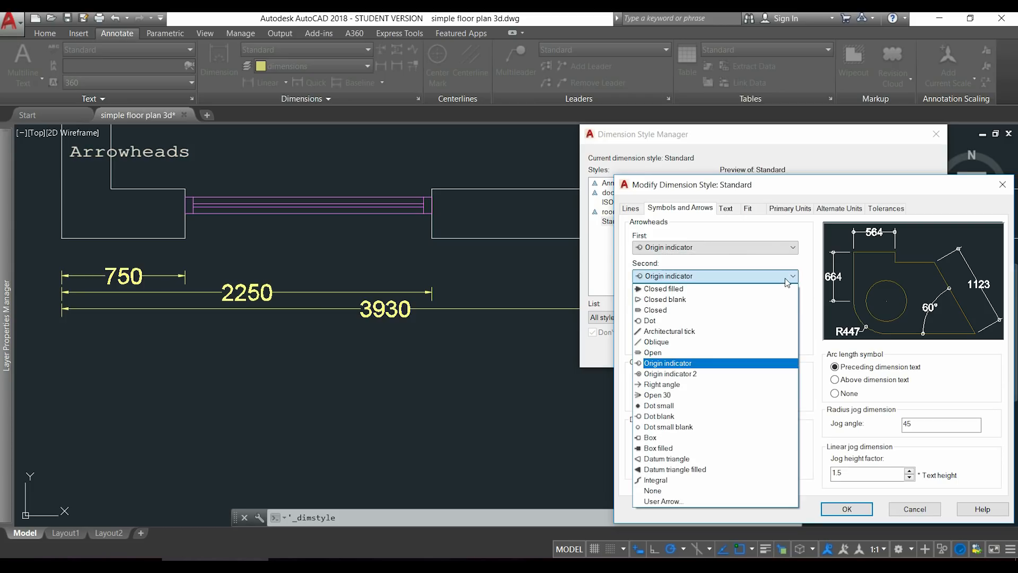
click(732, 344)
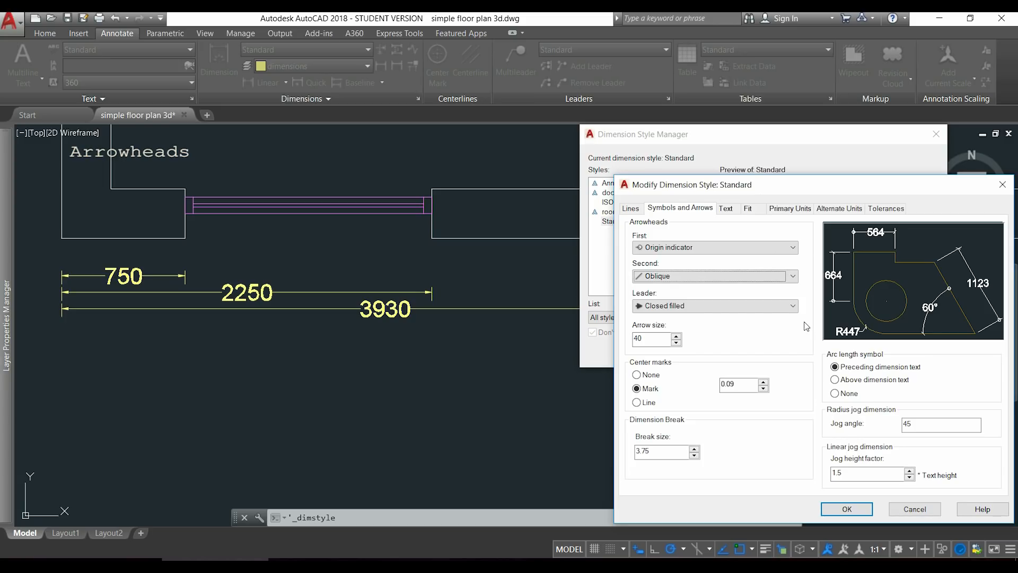
click(847, 509)
click(851, 352)
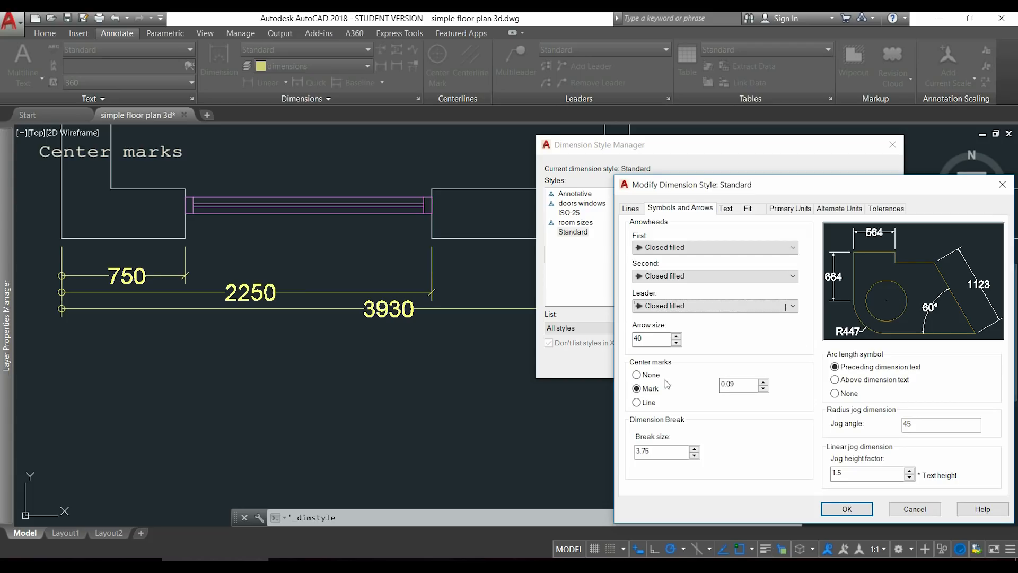
Try the None, Mark and Line options for the Standard style's center marks.
click(638, 376)
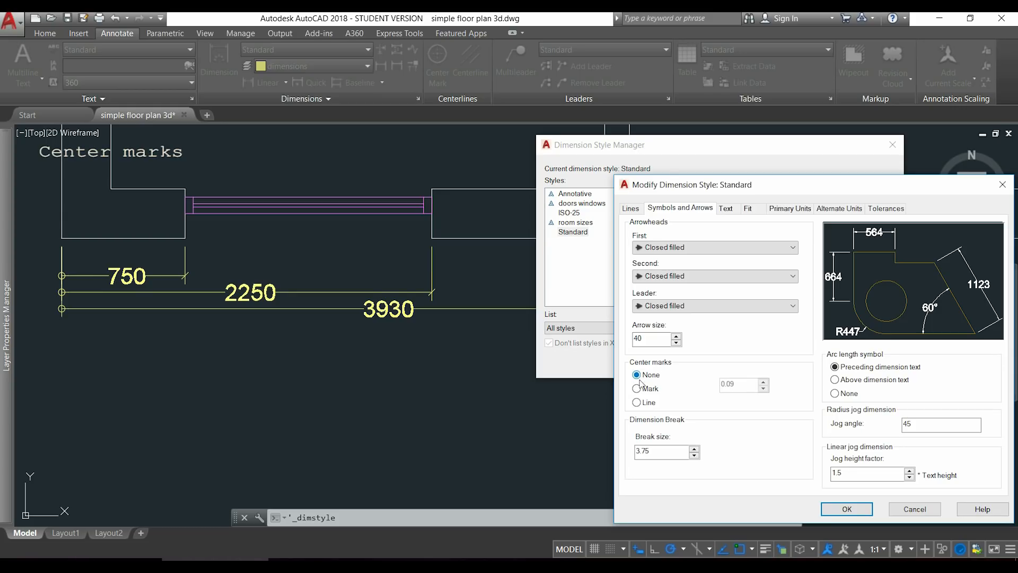
click(637, 389)
click(637, 403)
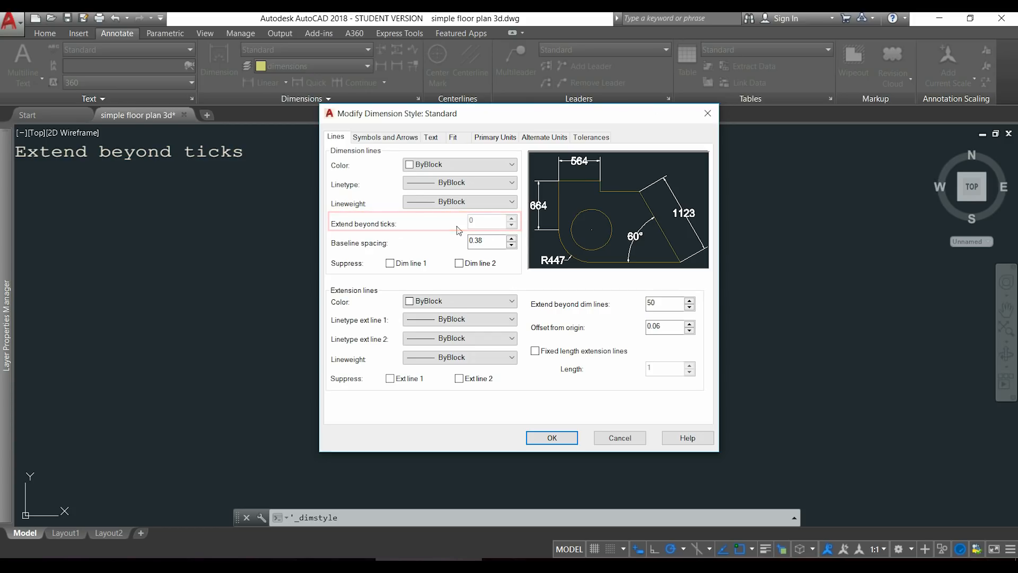
Change the Standard style's arrowheads to Architectural tick.
click(405, 139)
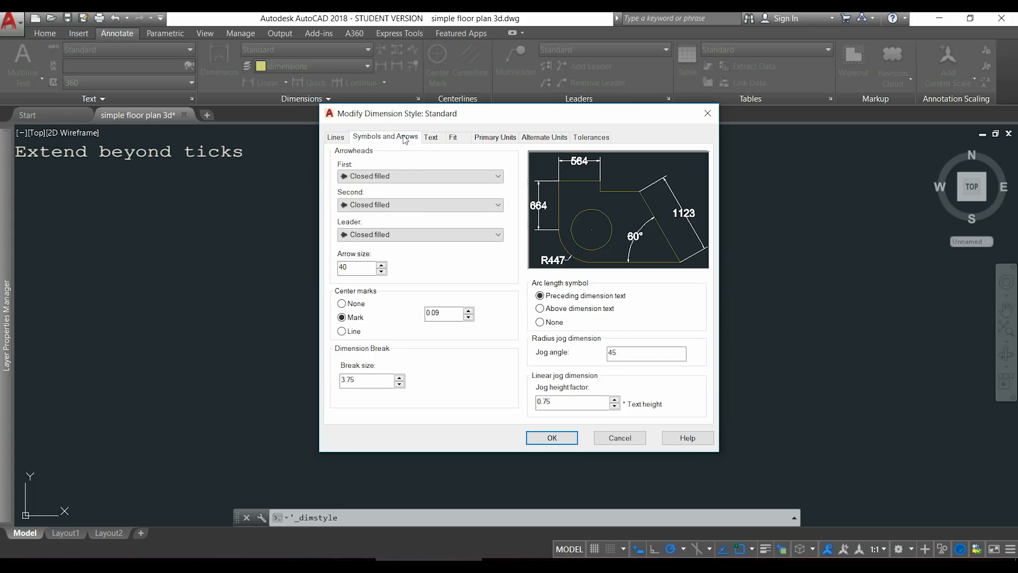
click(499, 176)
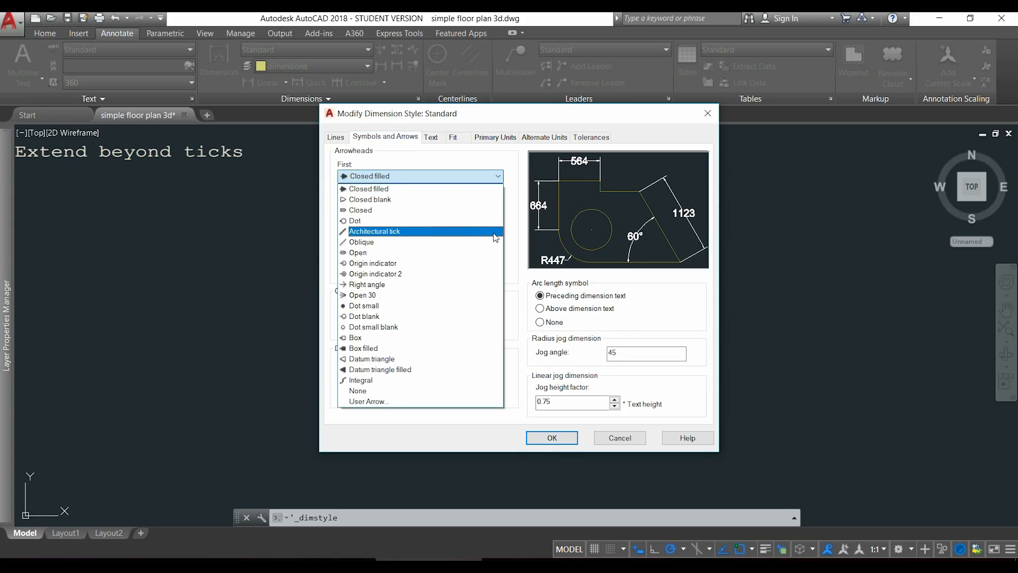
click(494, 235)
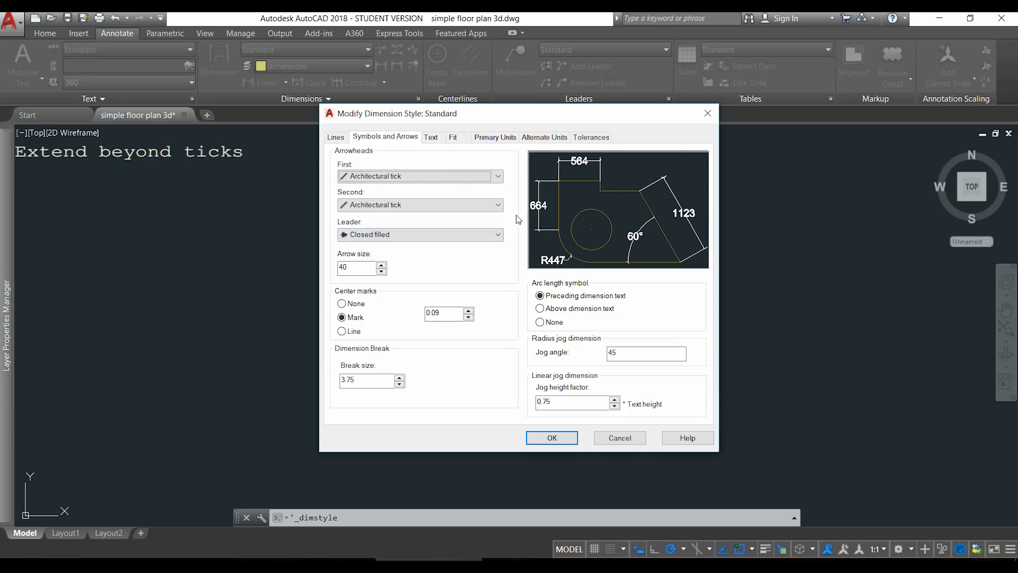
Set the Standard style's dimension line Extend beyond ticks value to 100.
click(335, 139)
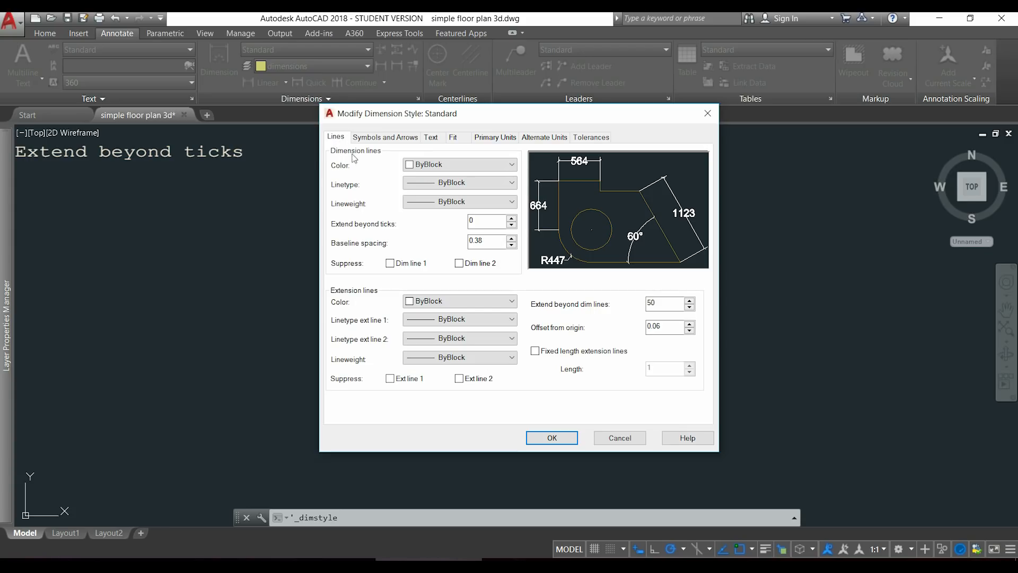
click(481, 221)
text(100)
key(Tab)
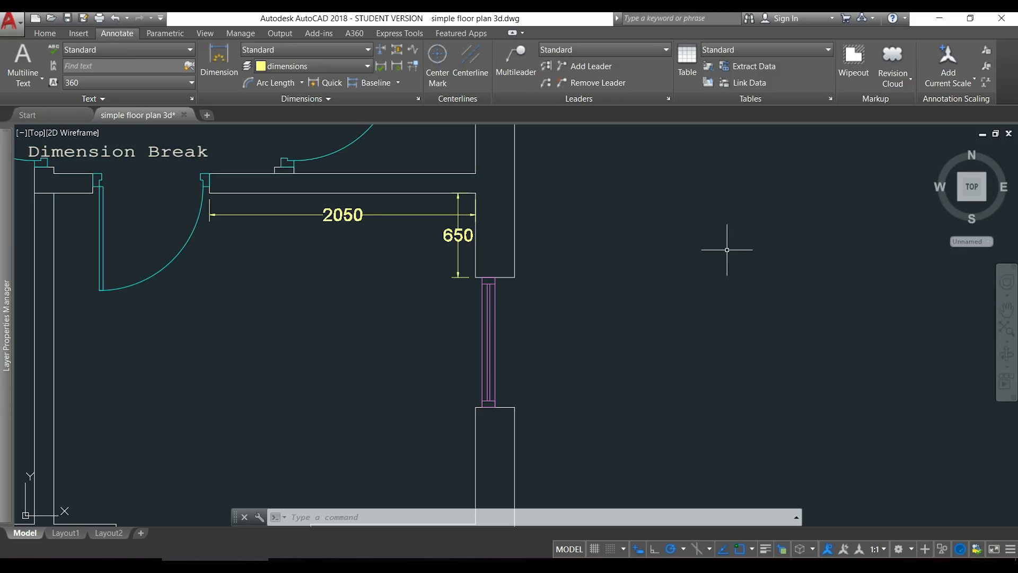
Break the horizontal 2050 dimension where the vertical 650 dimension crosses it.
click(382, 48)
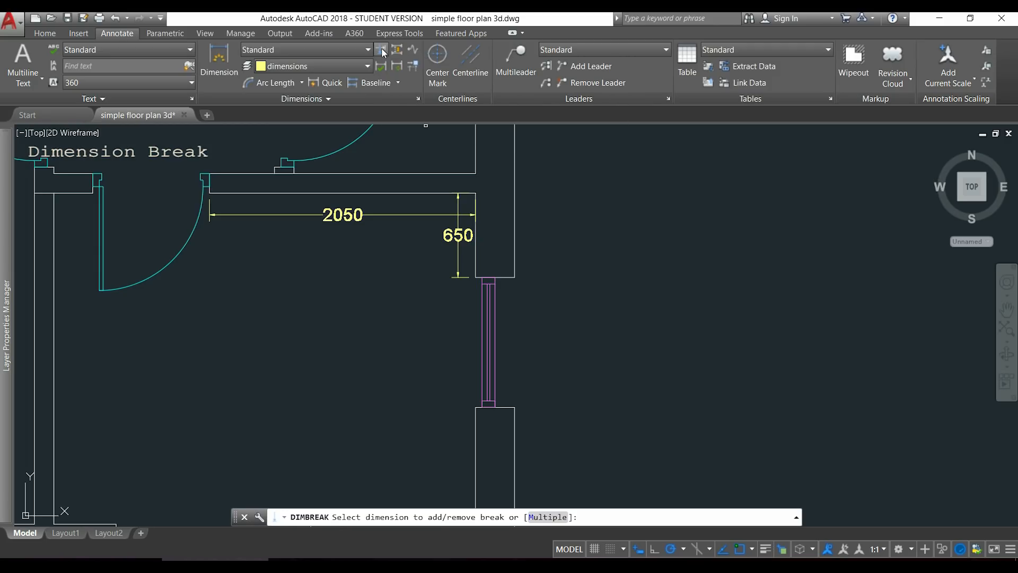
click(434, 215)
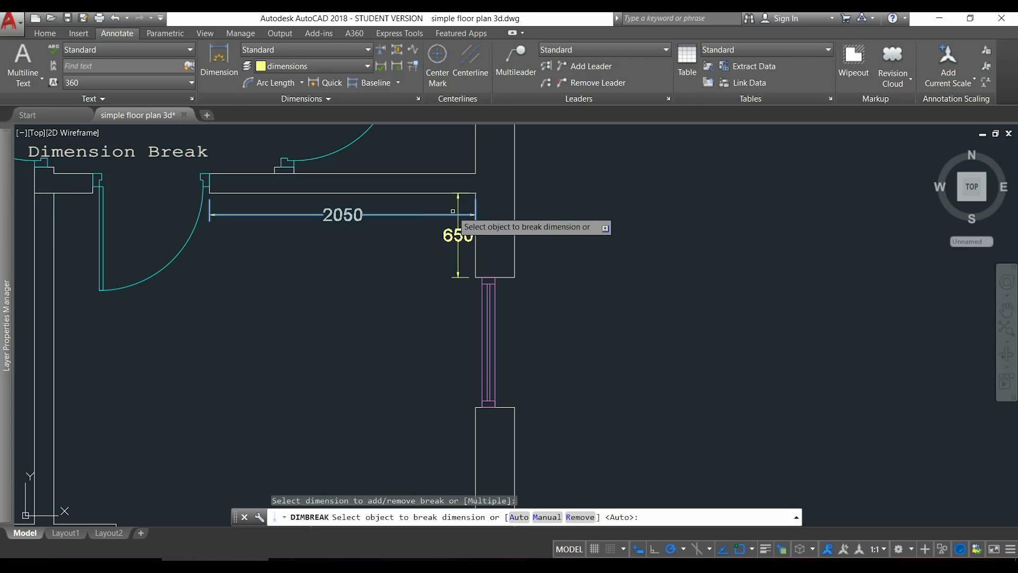
click(459, 218)
scroll(524, 220, up, 3)
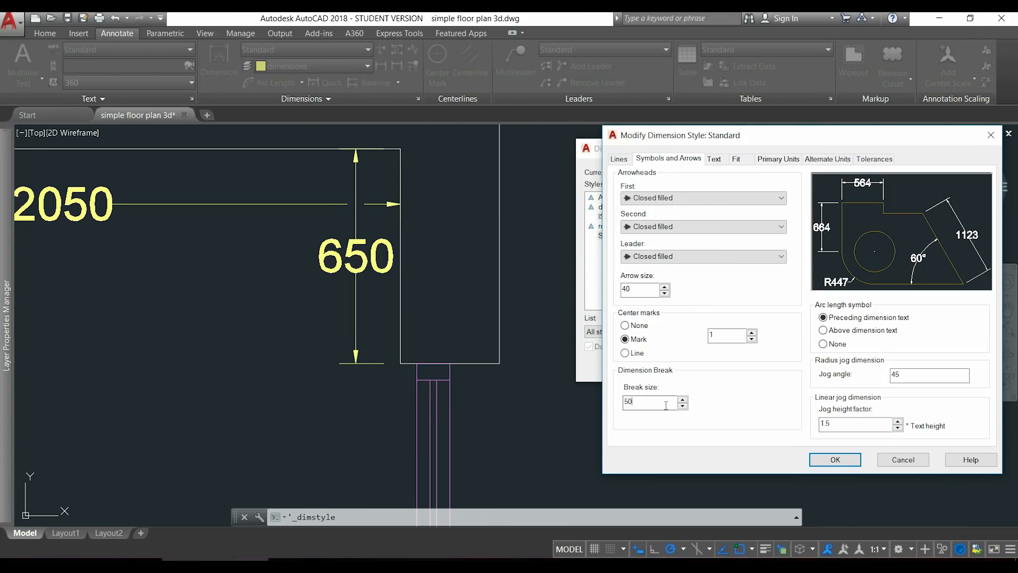
Set the Standard style's dimension break size to 100 and apply the change.
key(Tab)
text(100)
click(835, 459)
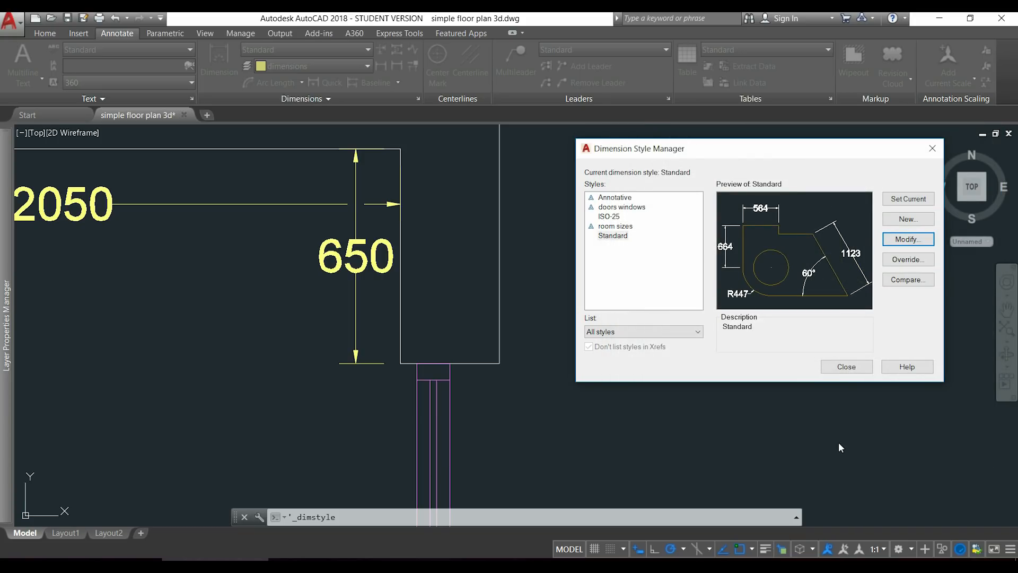
click(861, 370)
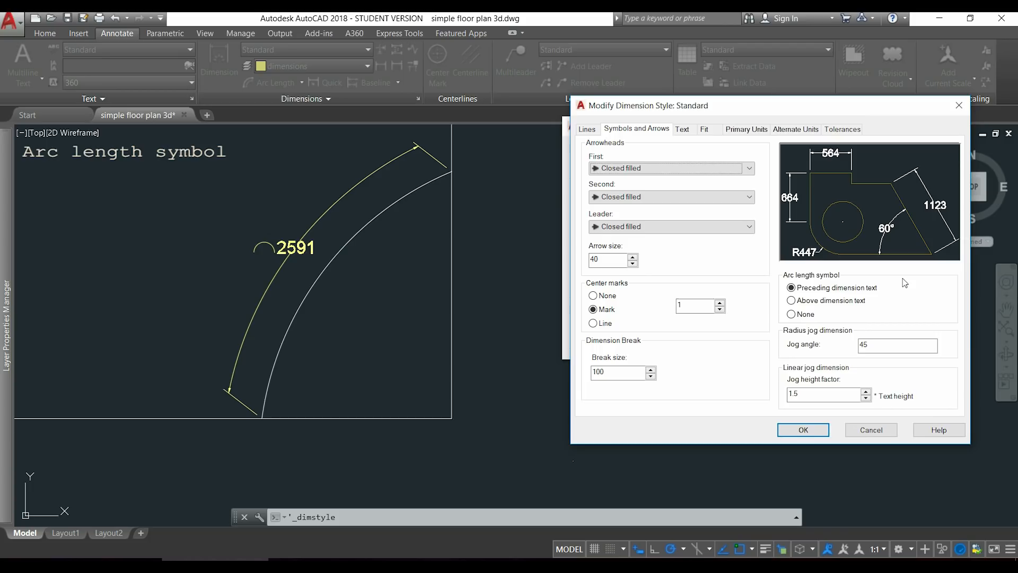
Apply the arc length symbol above the dimension text in the Standard style, and finally set the symbol to None.
click(794, 301)
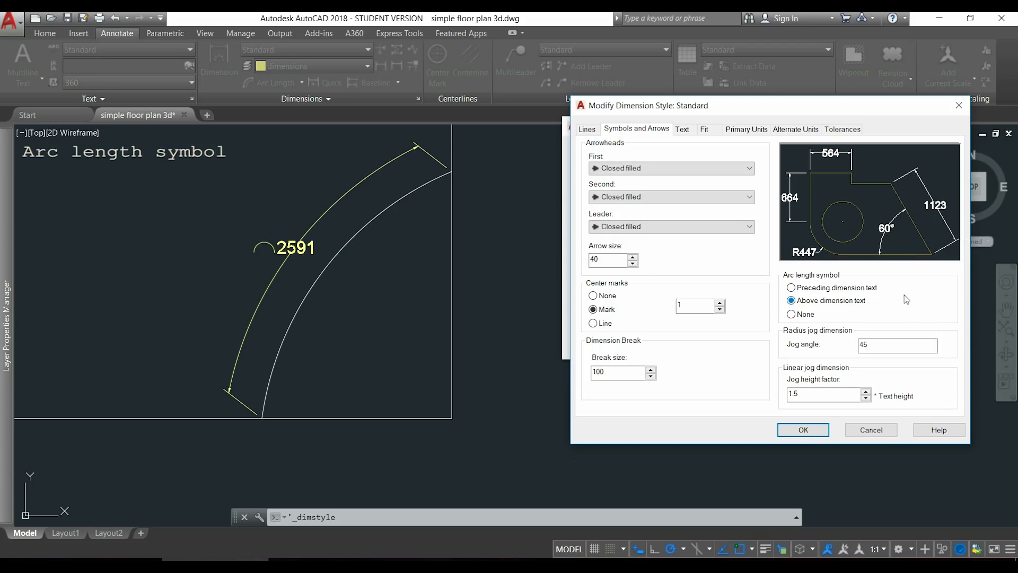
click(804, 429)
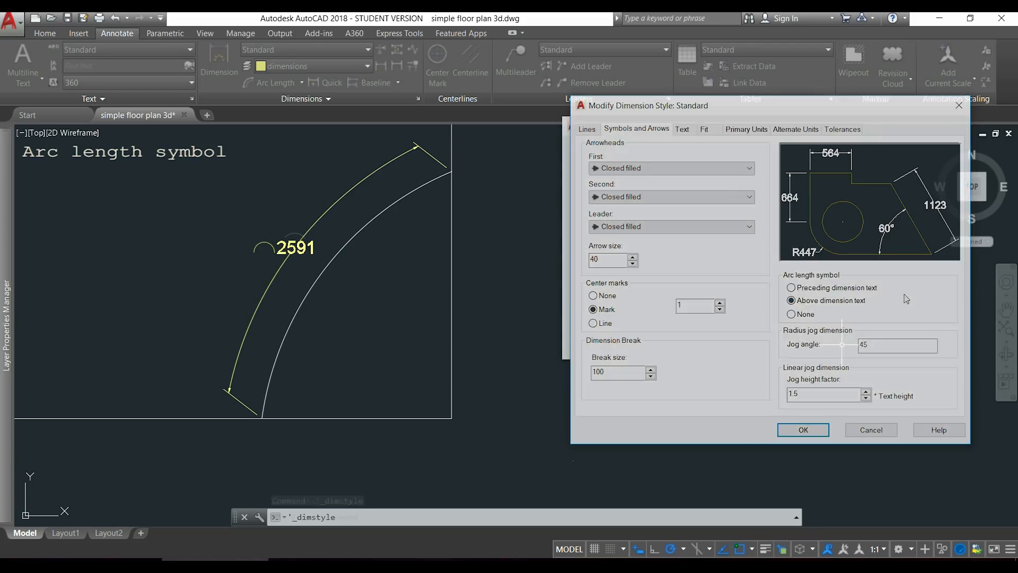
click(819, 339)
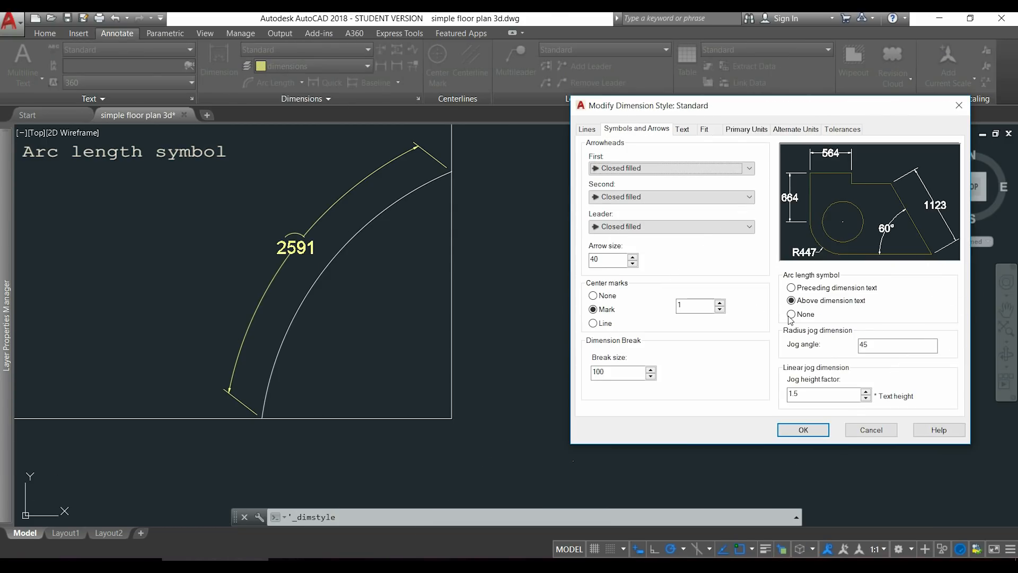
click(791, 314)
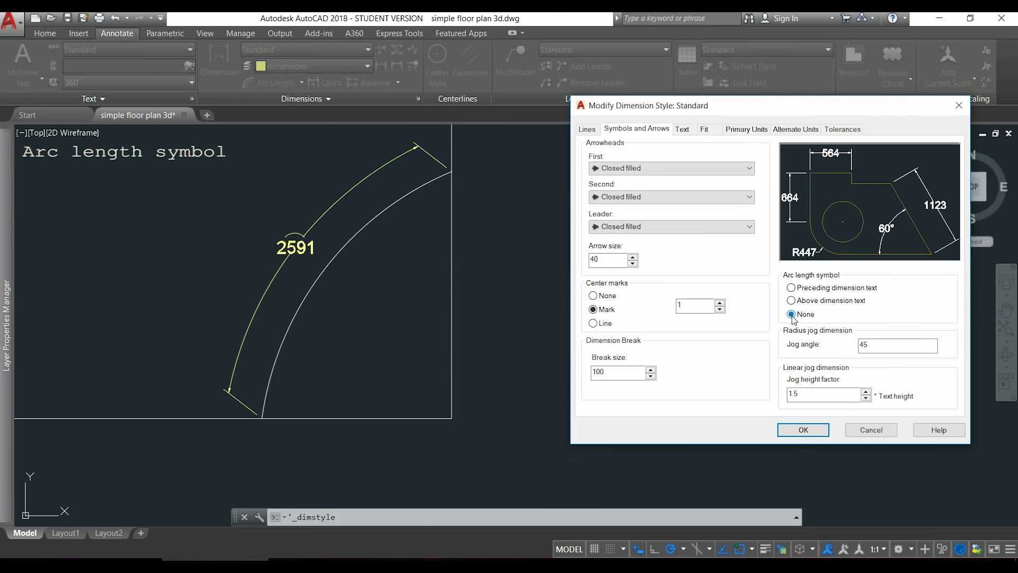
click(804, 430)
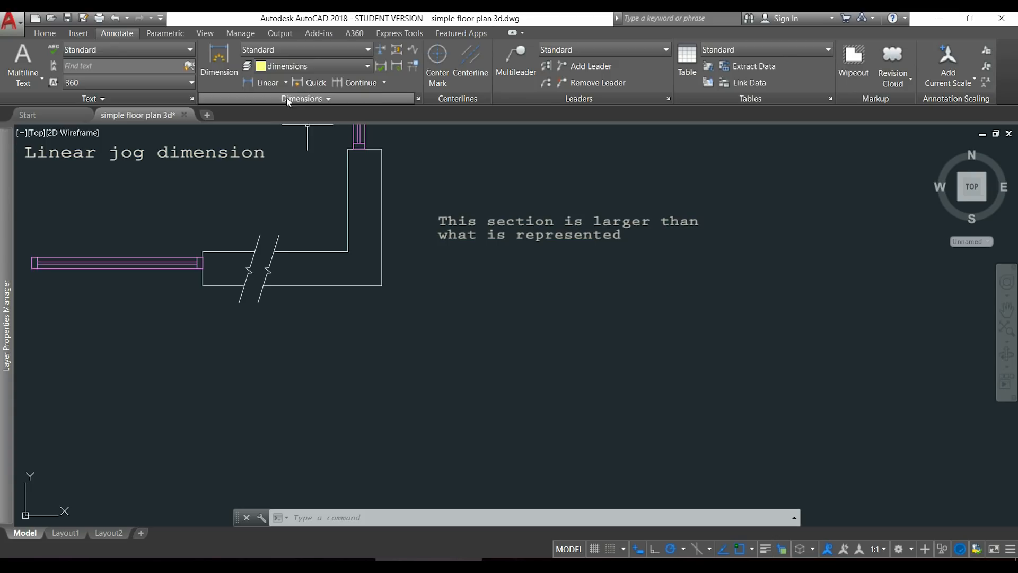
Add a linear dimension below the lower edge of the wall section with the break lines.
click(263, 82)
click(202, 285)
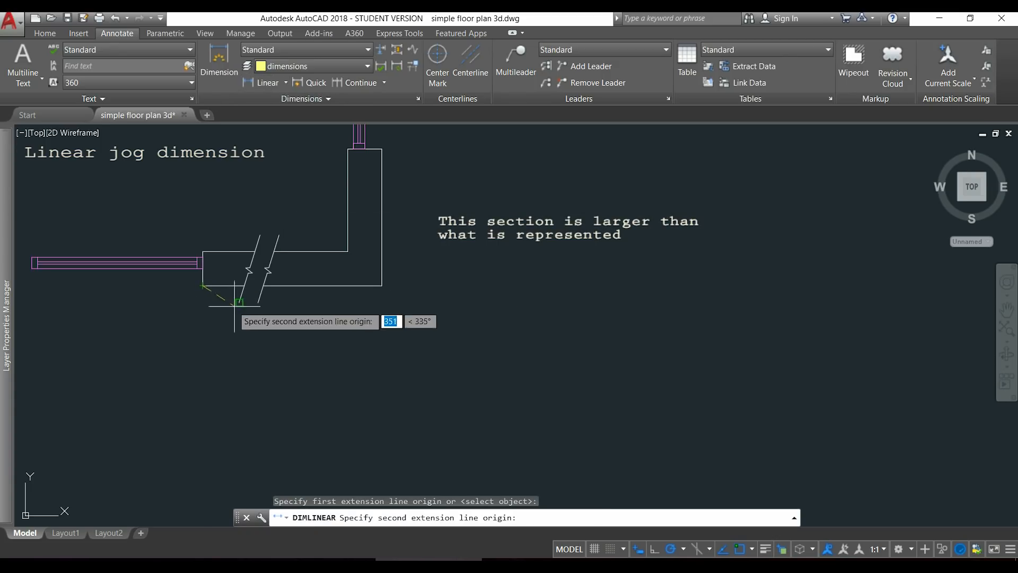
click(381, 285)
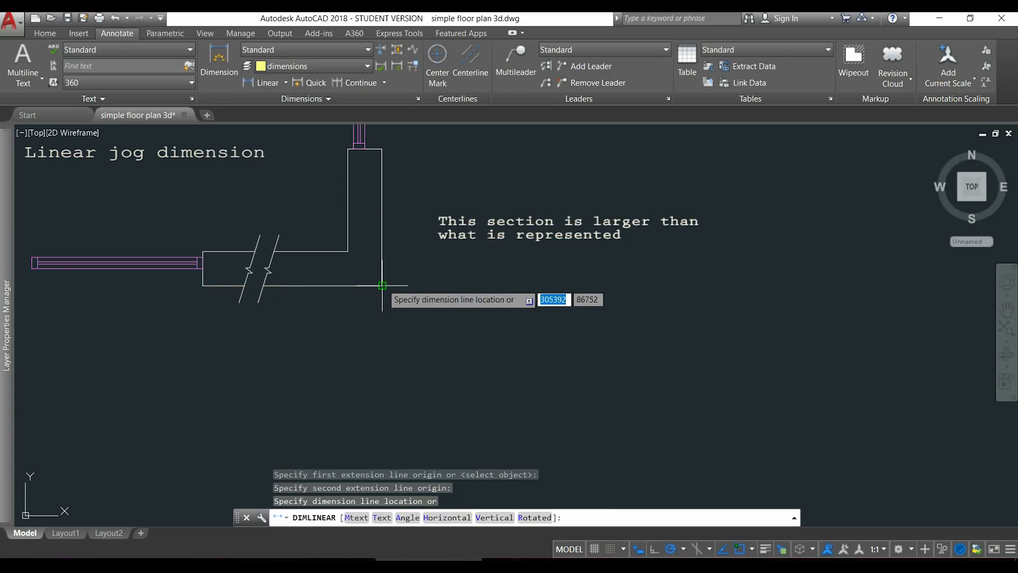
click(383, 316)
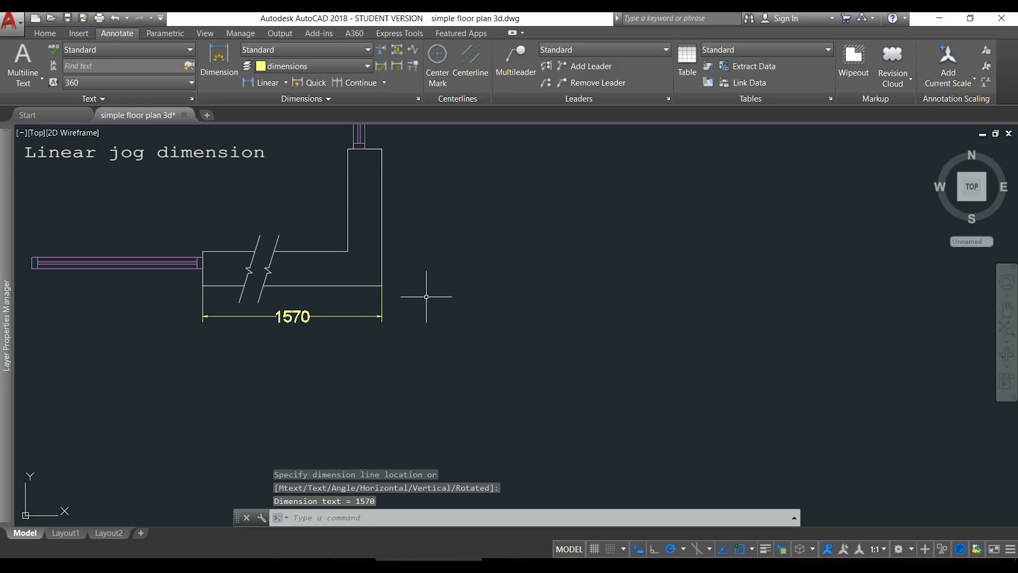
Add a jog to the new linear dimension line between its first extension line and the text.
click(413, 50)
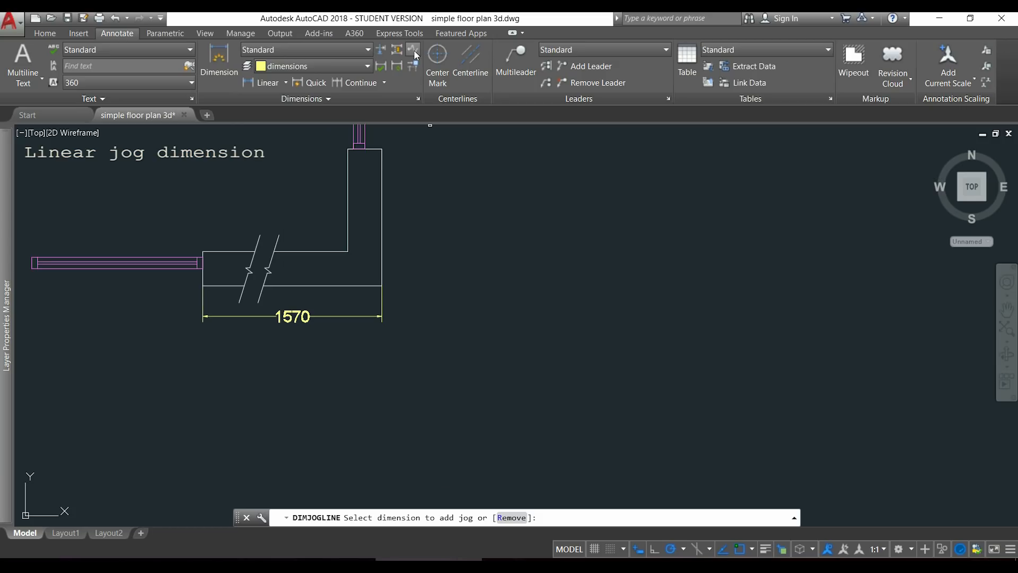
click(248, 316)
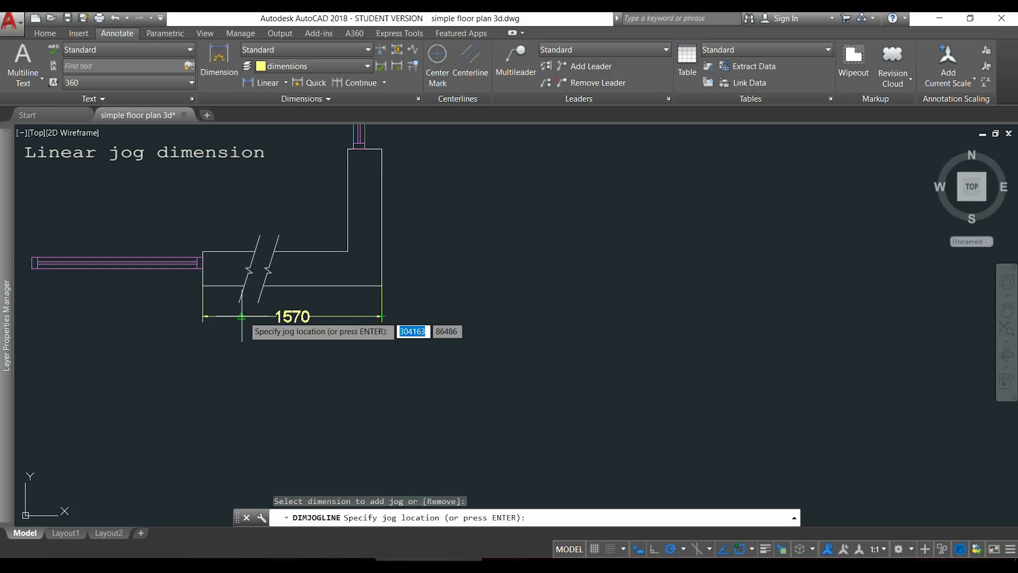
click(242, 317)
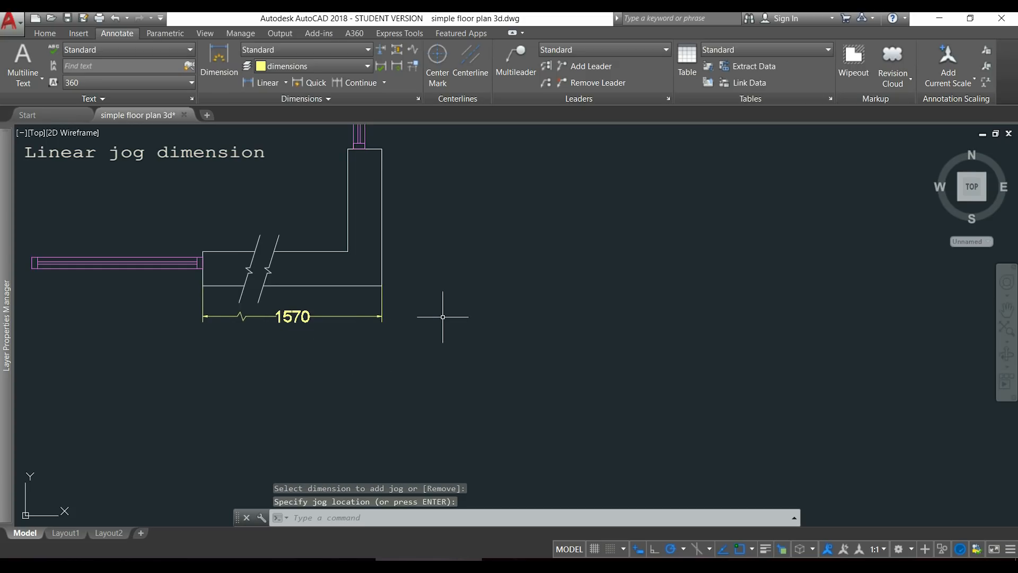
Set the Standard style's linear jog height factor to 2 and apply the change.
scroll(446, 318, up, 2)
middle_drag(438, 312, 494, 265)
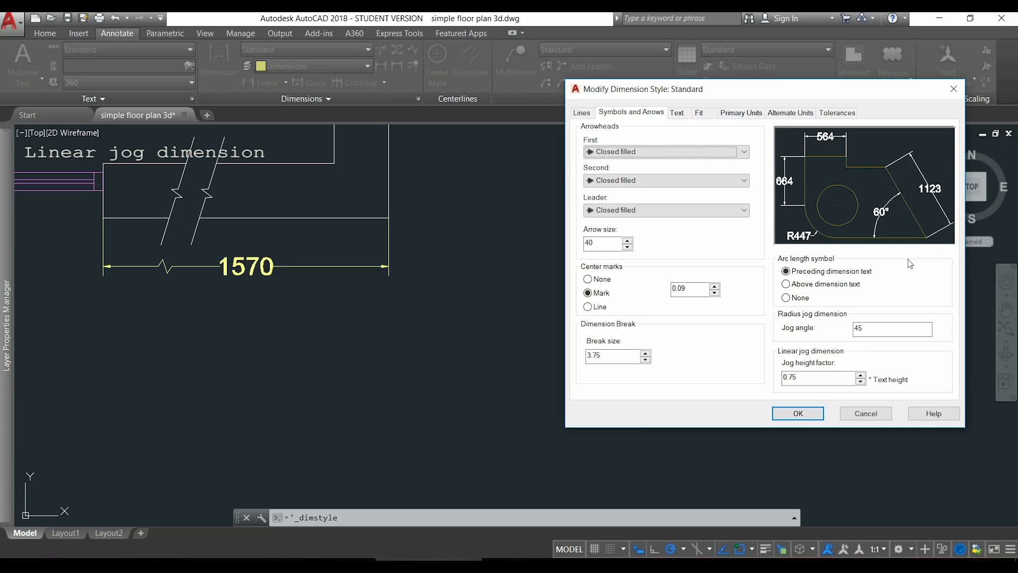
click(814, 381)
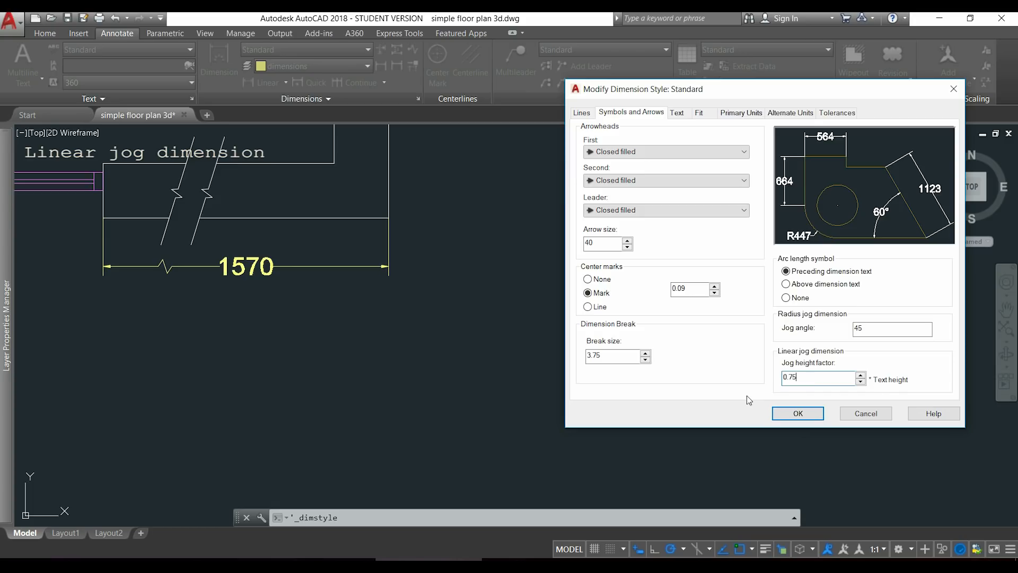
drag(796, 377, 772, 381)
text(2)
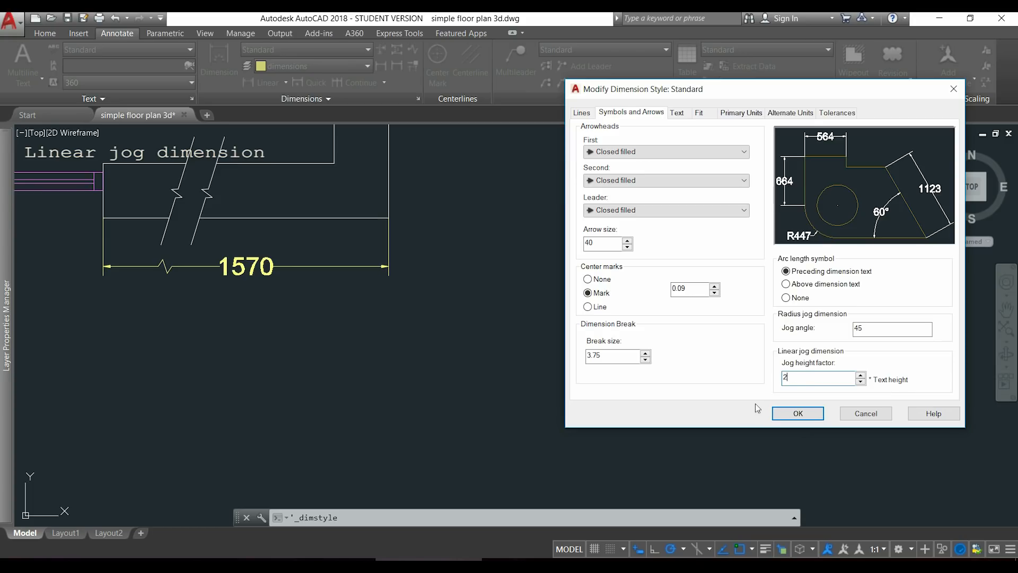
click(809, 414)
click(824, 387)
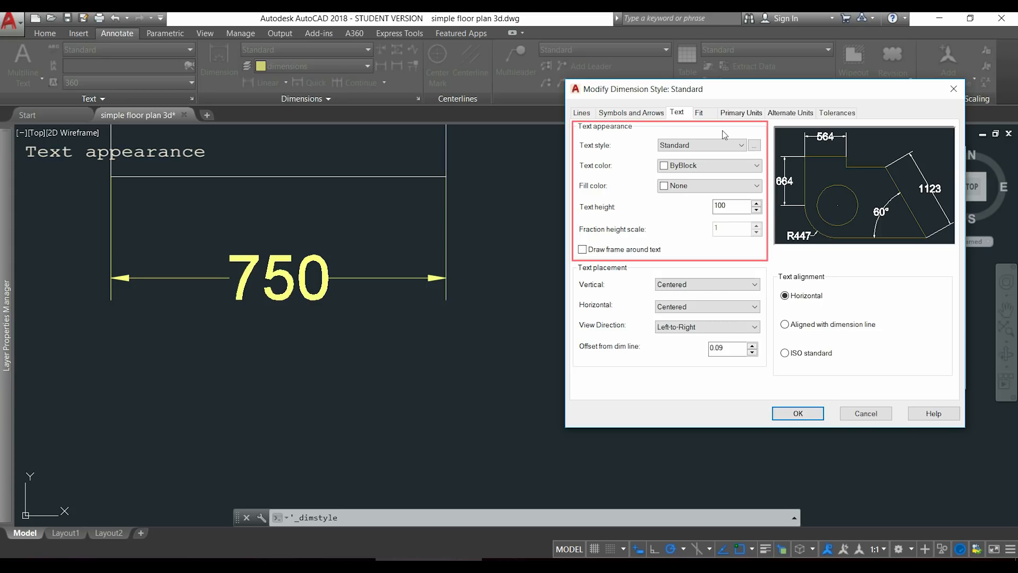
click(741, 146)
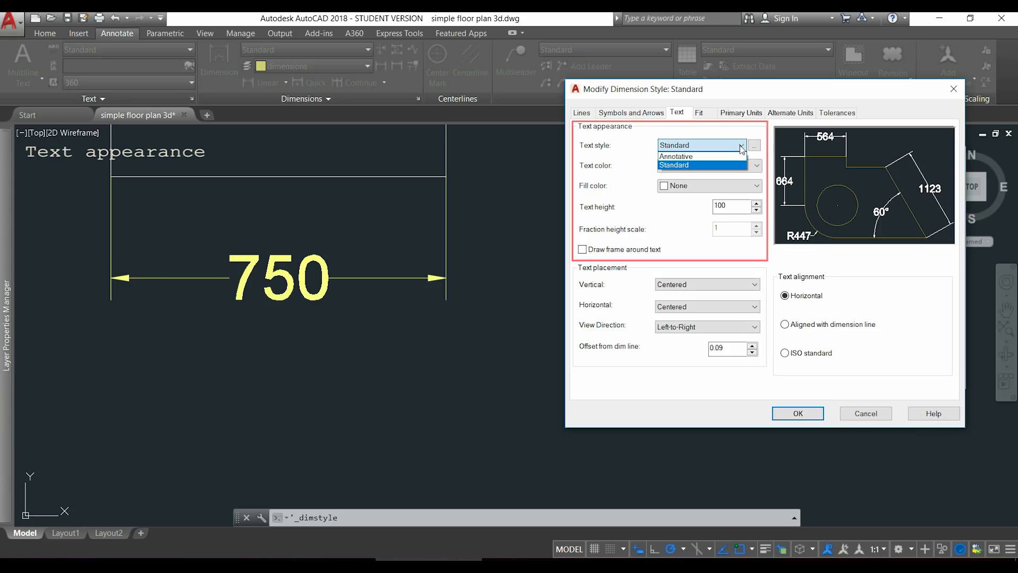
click(741, 146)
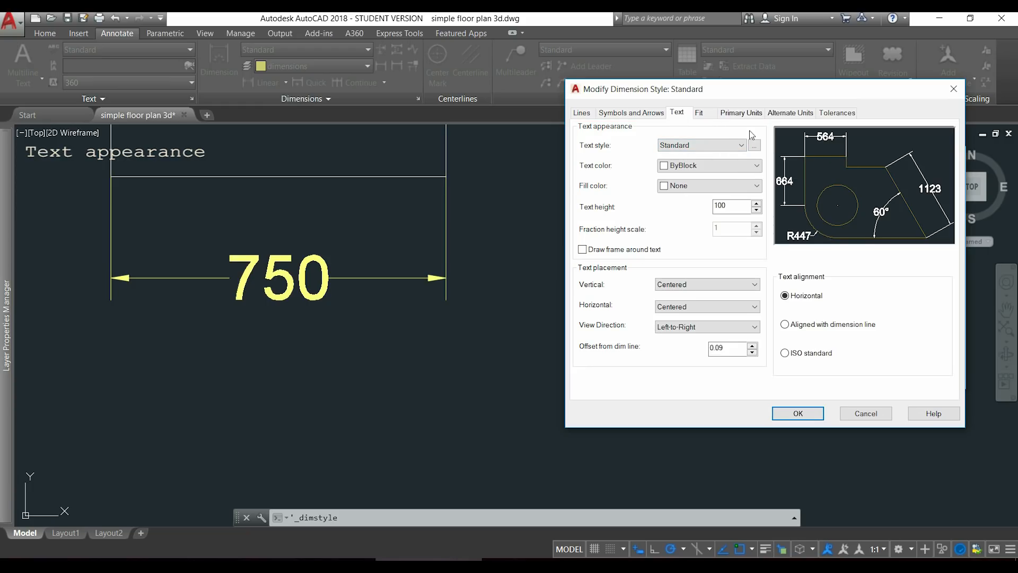
click(756, 186)
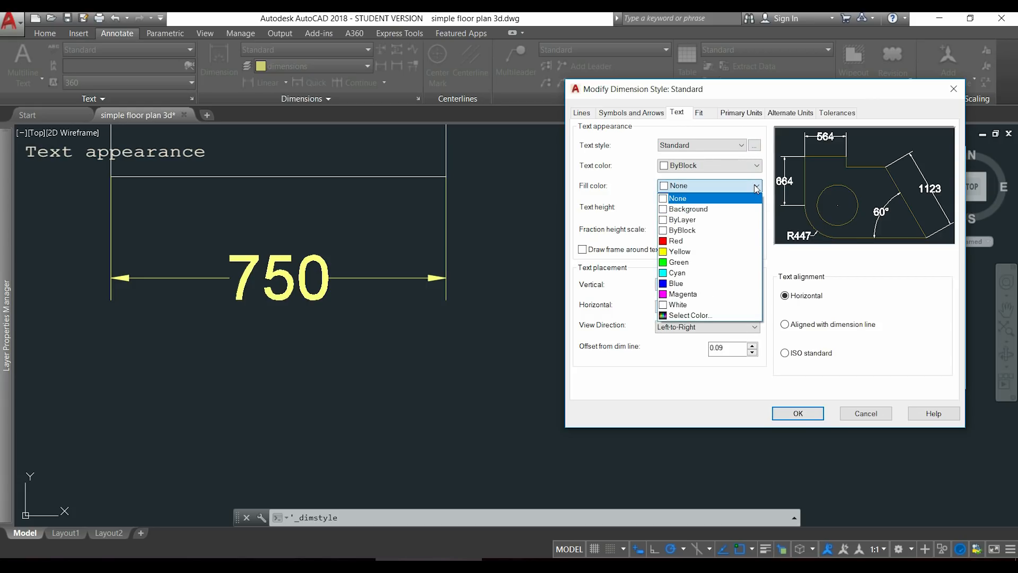
click(726, 262)
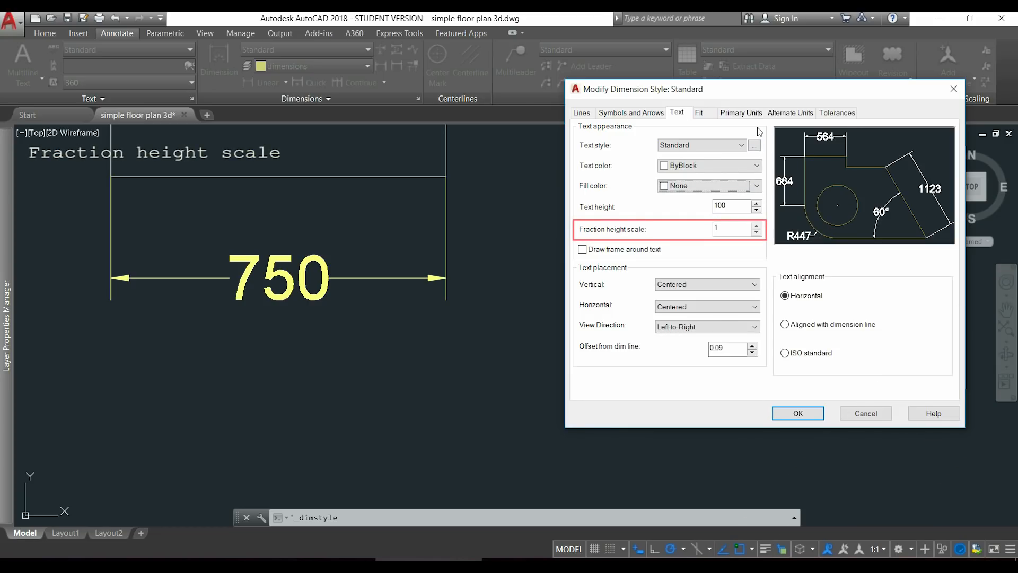
Set the Standard style's linear unit format to Fractional and its fraction height scale to 0.5.
click(752, 114)
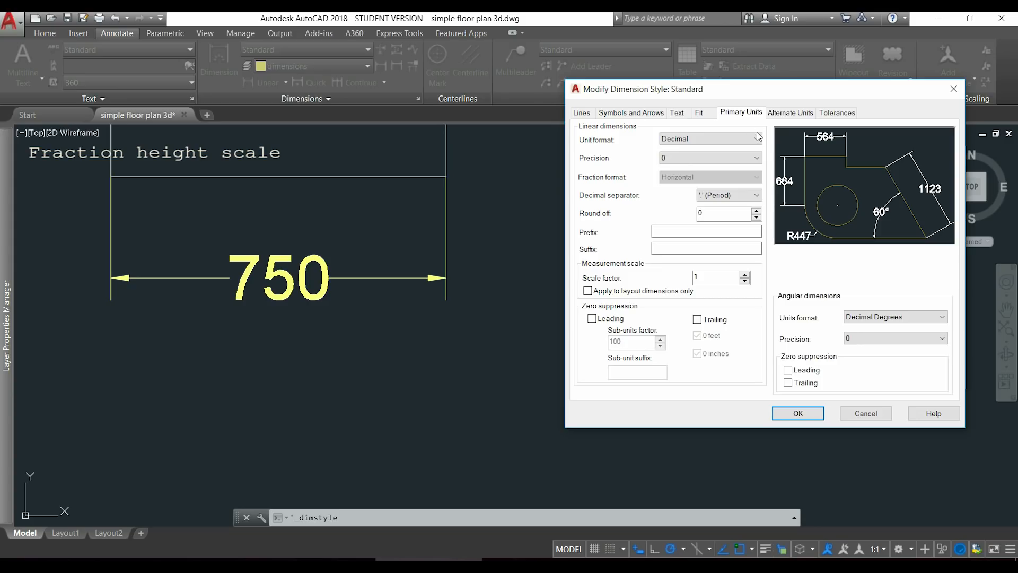
click(757, 139)
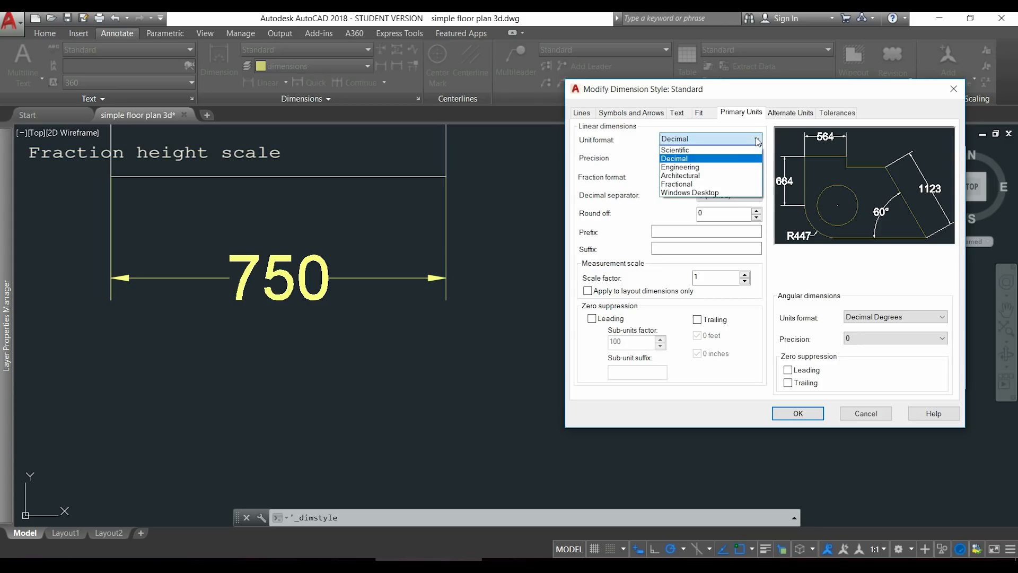
click(721, 184)
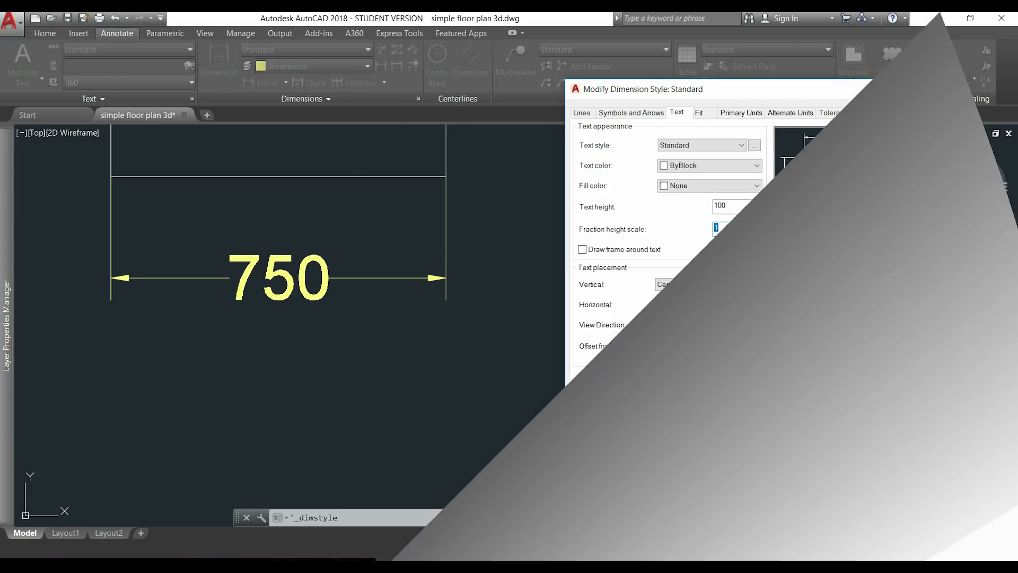
text(0.5)
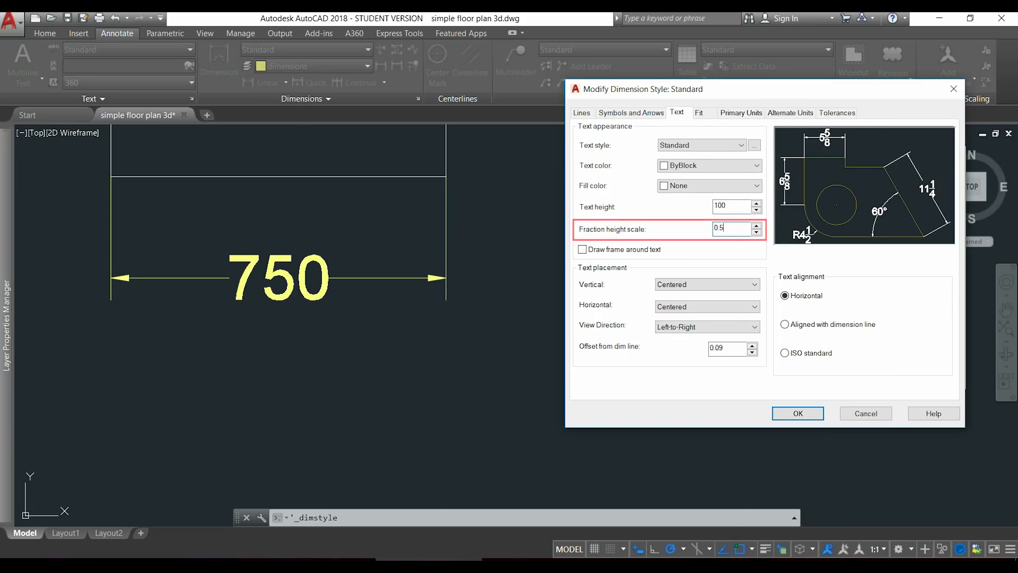
click(737, 208)
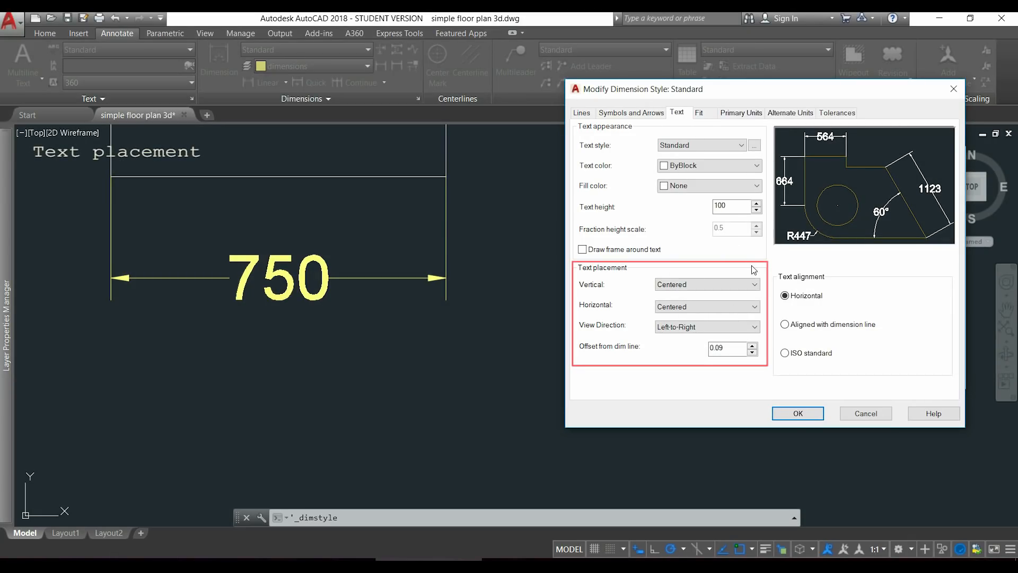
Try the Above and Outside vertical text placements in the Standard style and return the placement to Centered.
click(752, 285)
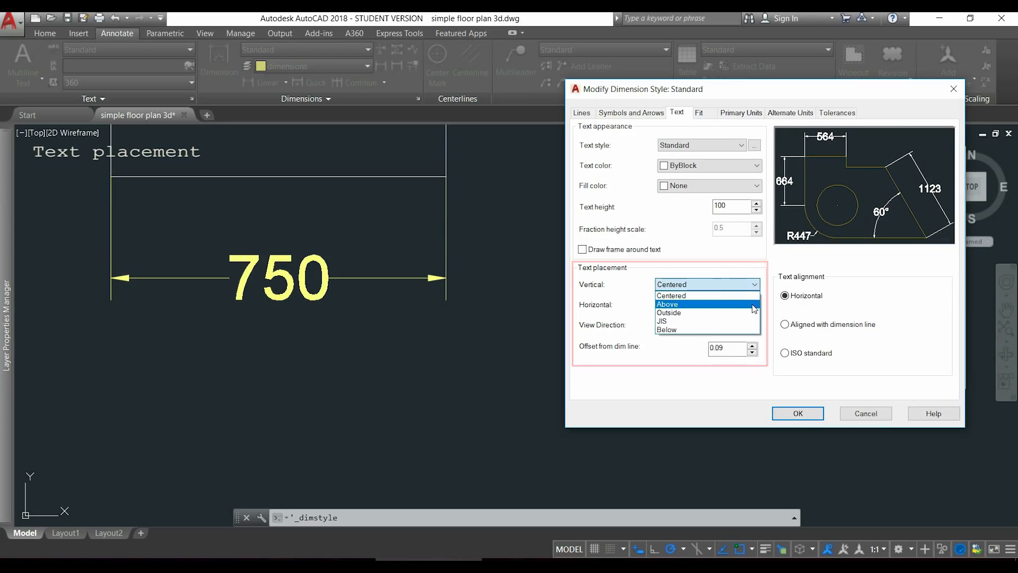
click(754, 304)
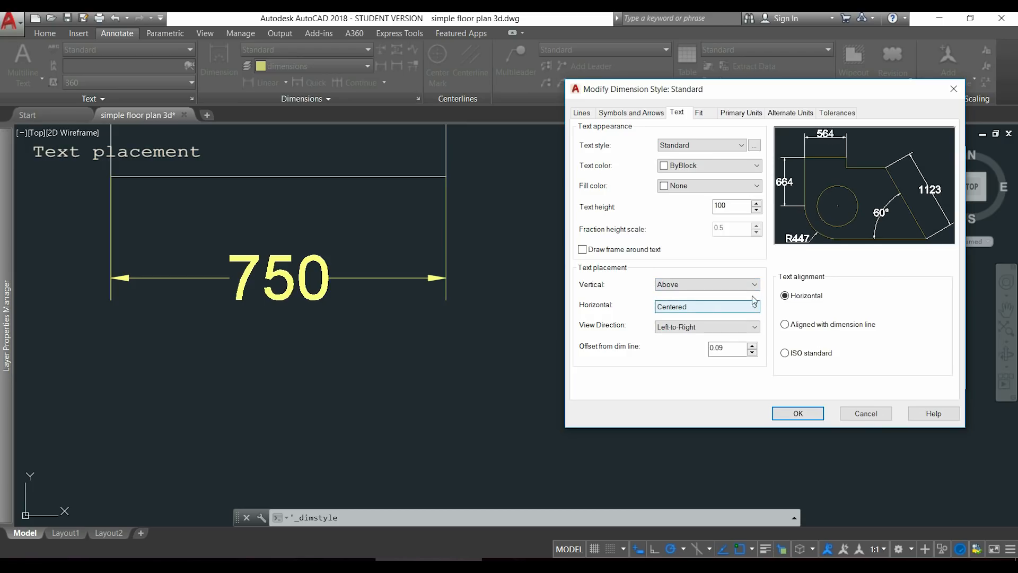
click(753, 285)
click(752, 313)
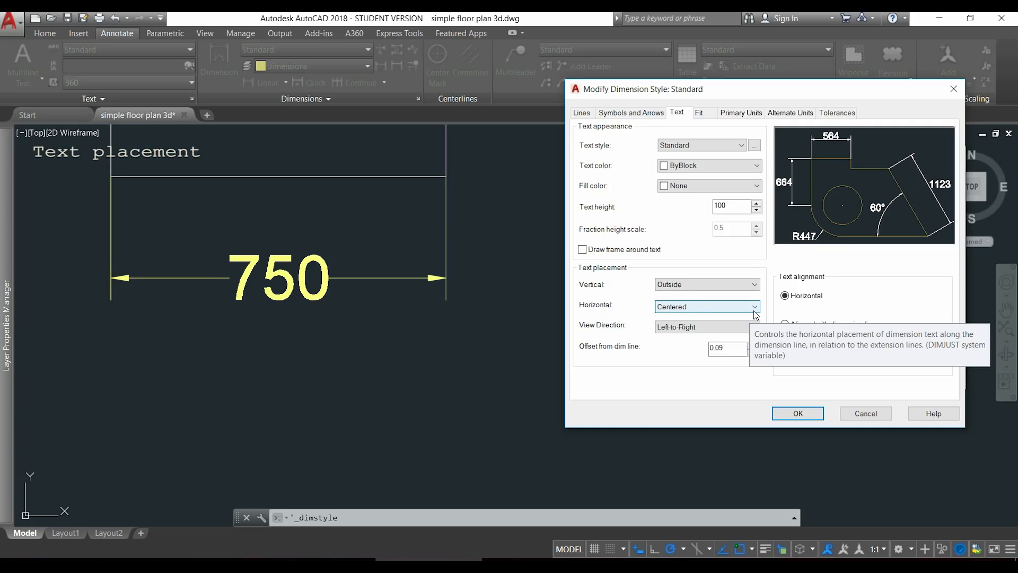
click(757, 286)
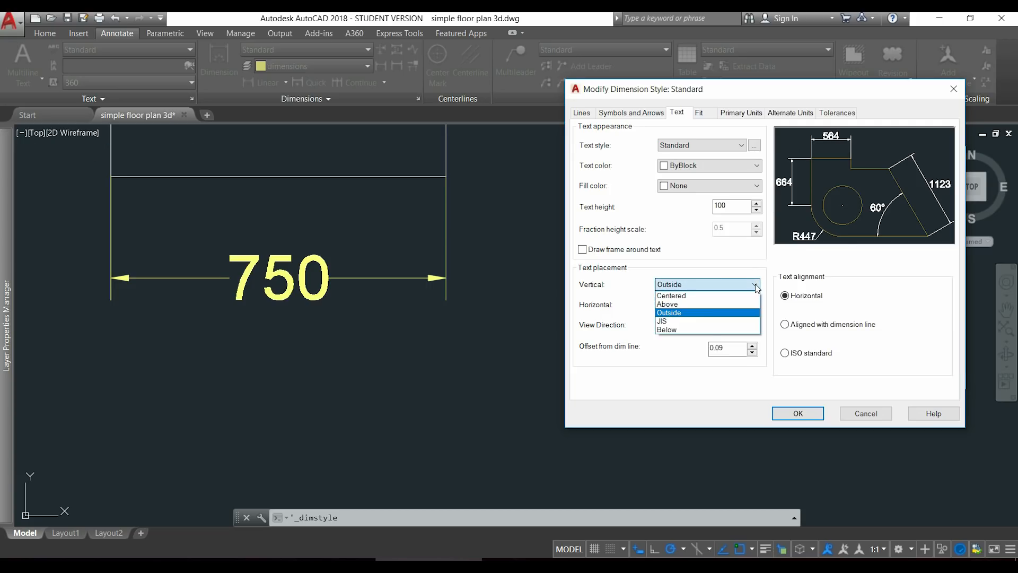
click(753, 296)
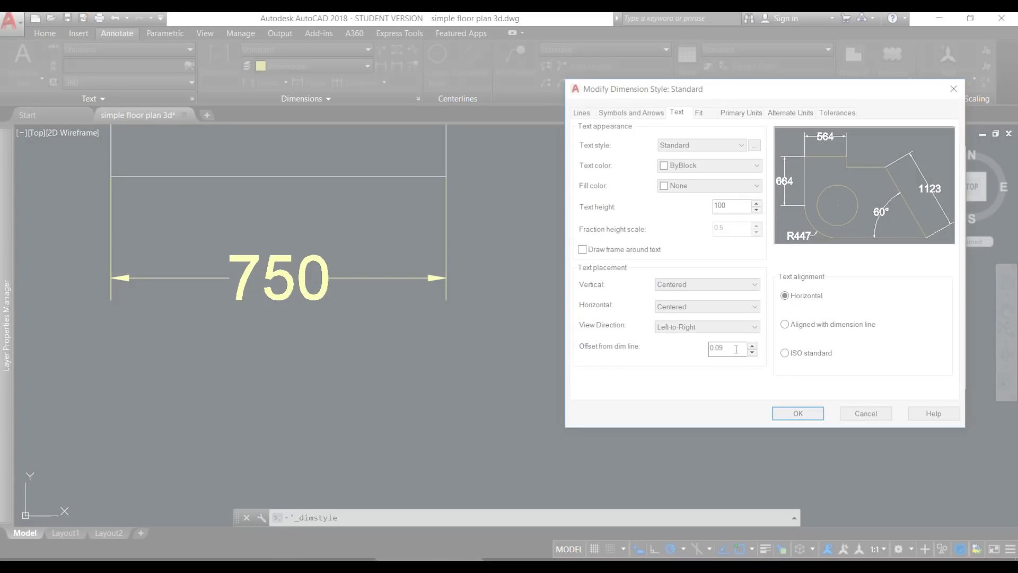
Set the Standard style's text offset from the dimension line to 100 and apply the change to the drawing.
double_click(737, 349)
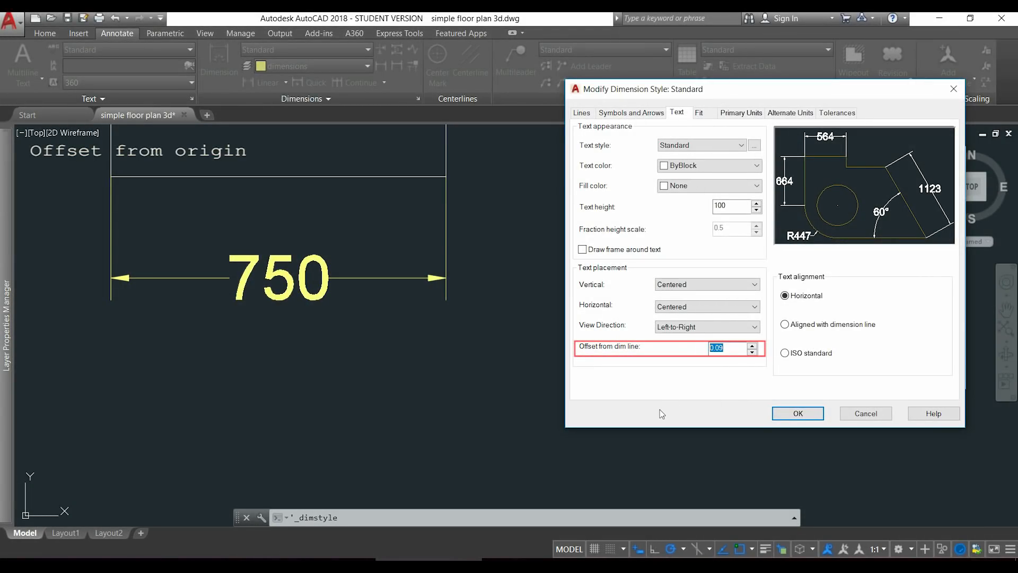
text(100)
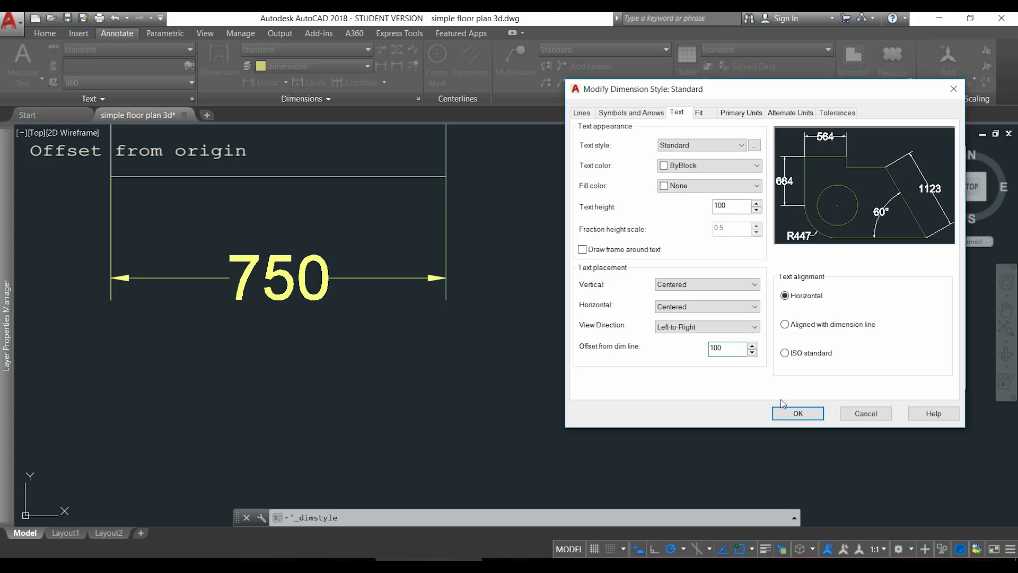
click(796, 415)
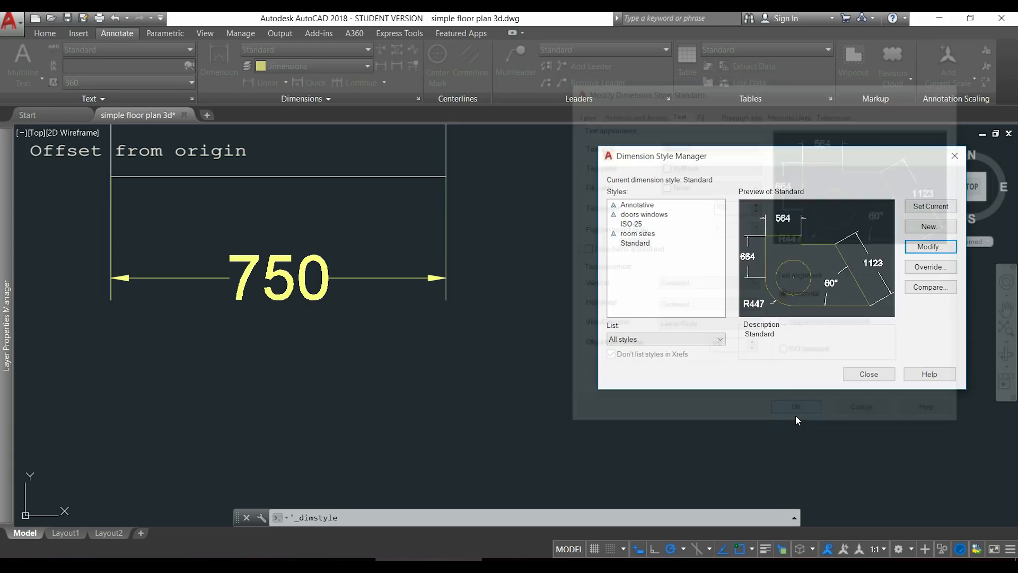
click(875, 376)
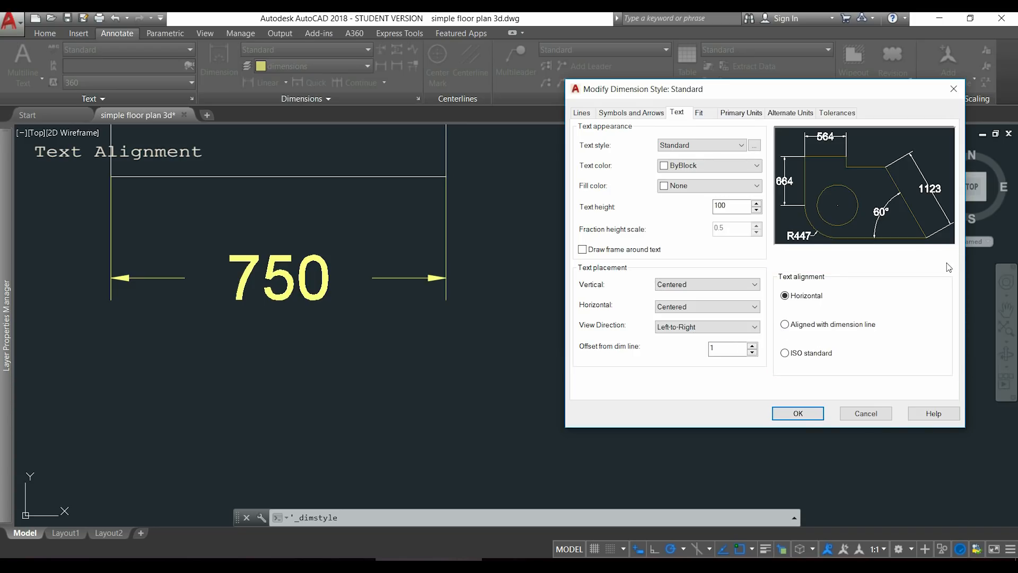
Try aligning the Standard style's text with the dimension line, and finally set the text alignment to ISO standard.
click(786, 326)
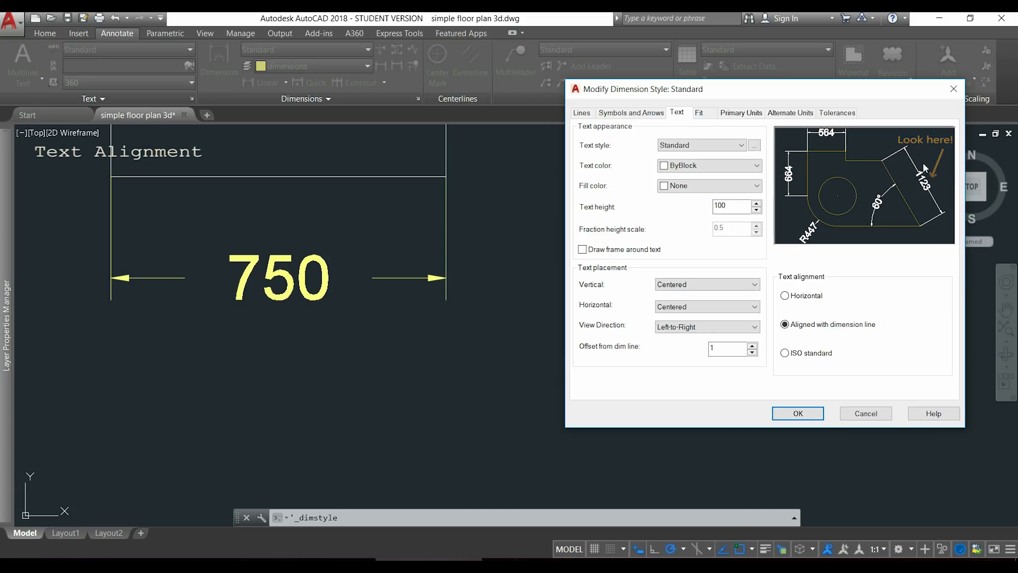
click(788, 356)
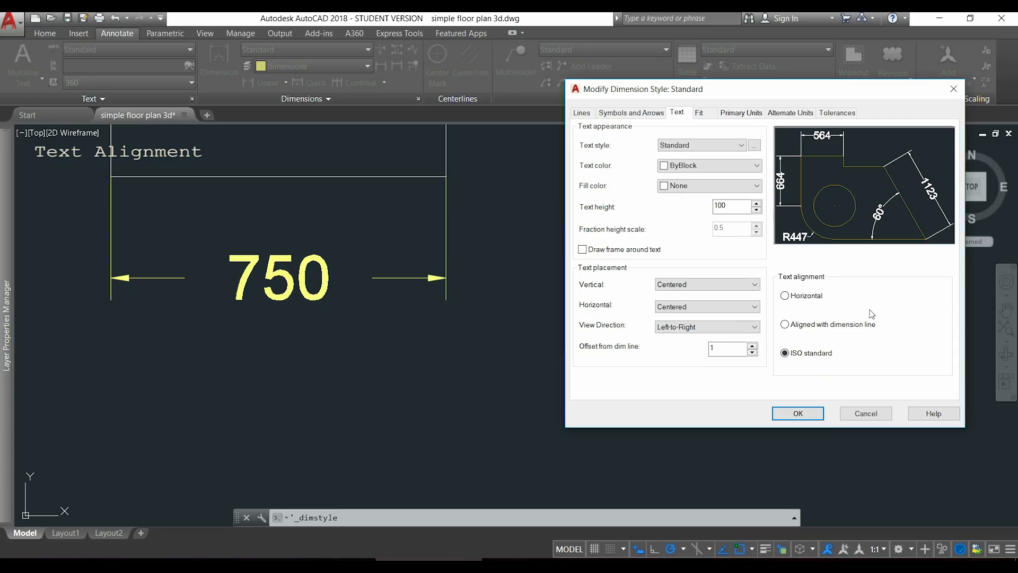